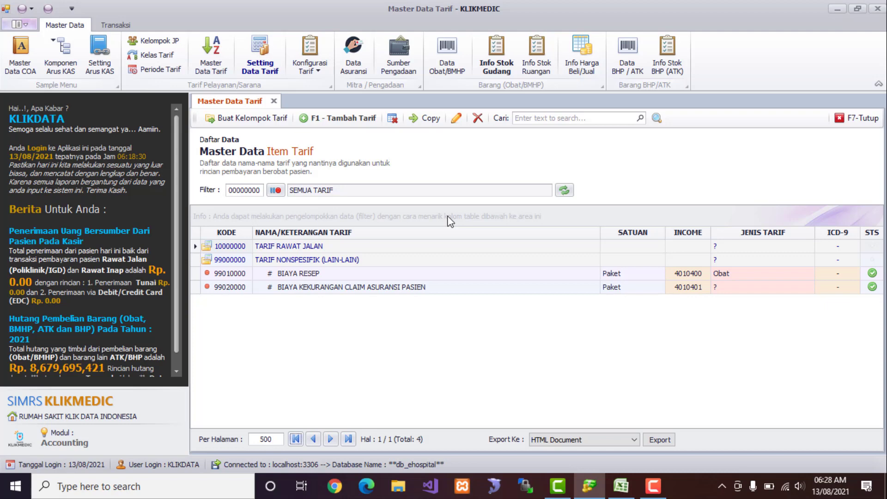
Close the current tariff list and reopen Master Data Tarif.
{"action": "left_click", "coordinate": [872, 121]}
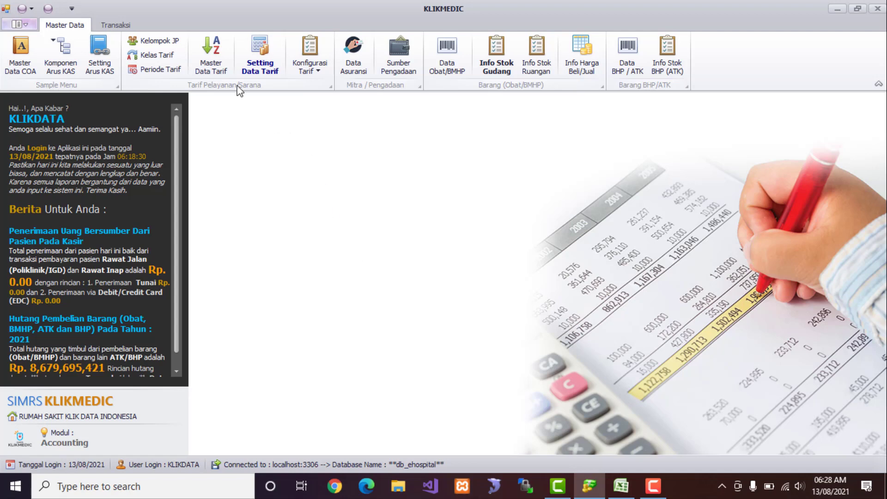
{"action": "left_click", "coordinate": [224, 56]}
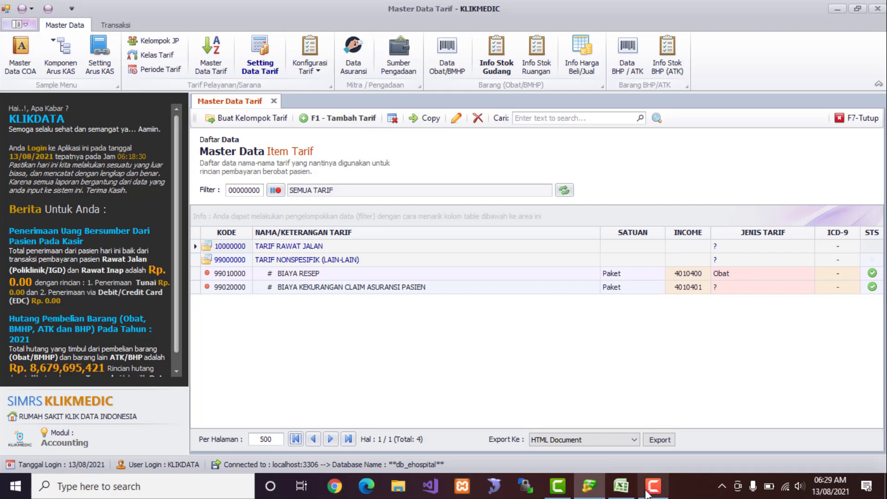
Switch to the Excel workbook and examine the items listed under Poliklinik Anak and Poliklinik Bedah on the TARIF RAWAT JALAN sheet.
{"action": "left_click", "coordinate": [620, 490]}
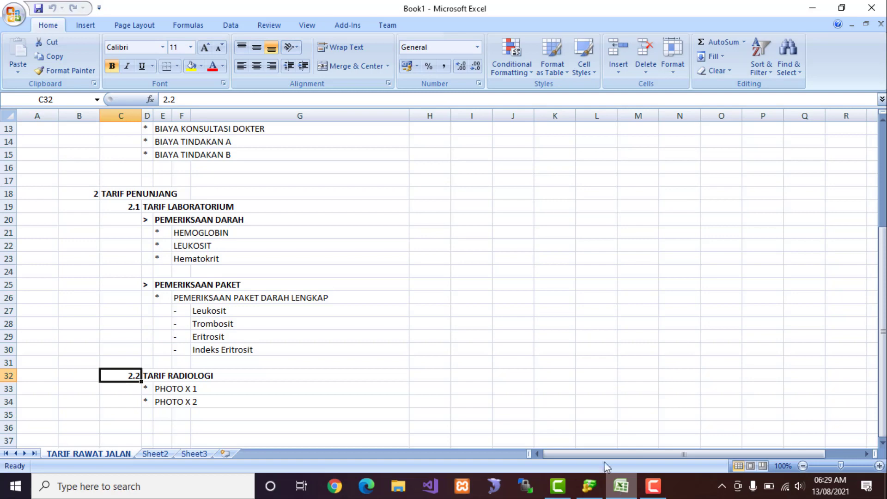
{"action": "scroll", "coordinate": [519, 372], "scroll_direction": "up", "scroll_amount": 4}
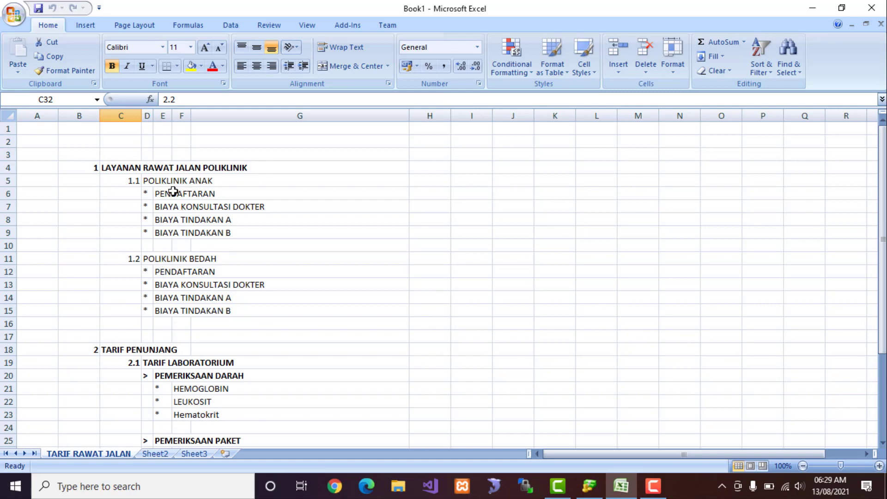
{"action": "left_click", "coordinate": [155, 198]}
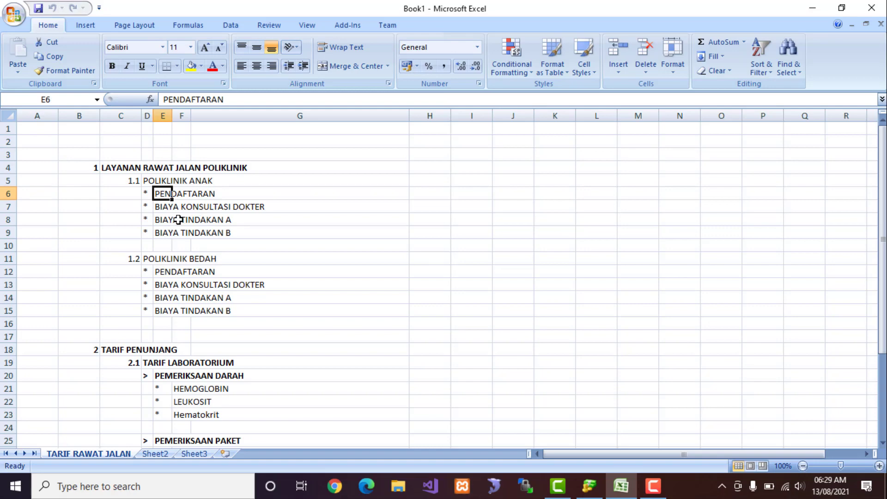
{"action": "left_click", "coordinate": [168, 209]}
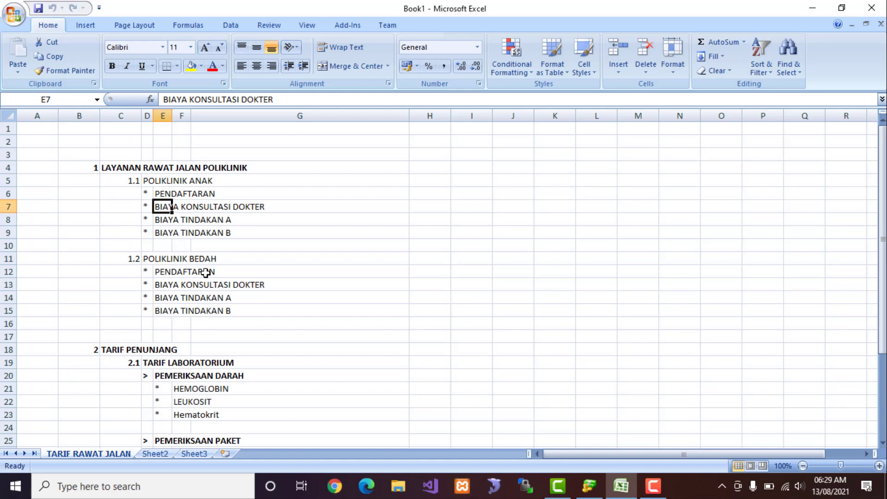
{"action": "left_click", "coordinate": [161, 221]}
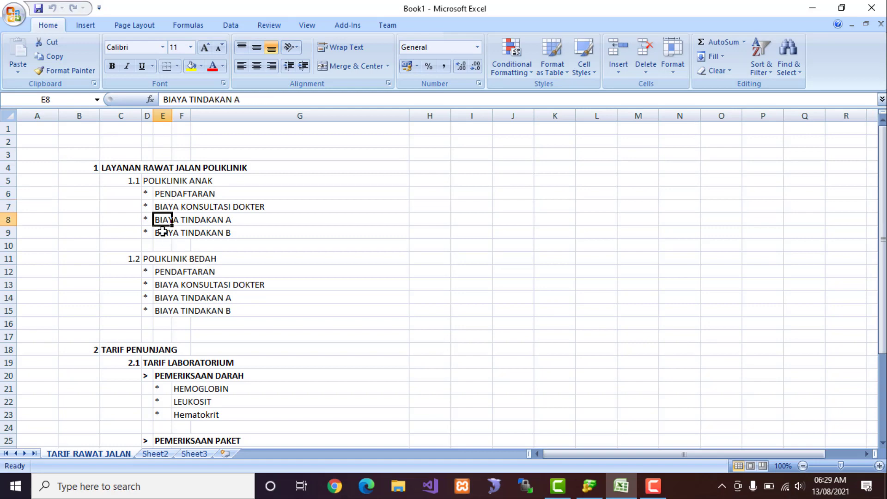
{"action": "left_click", "coordinate": [163, 230]}
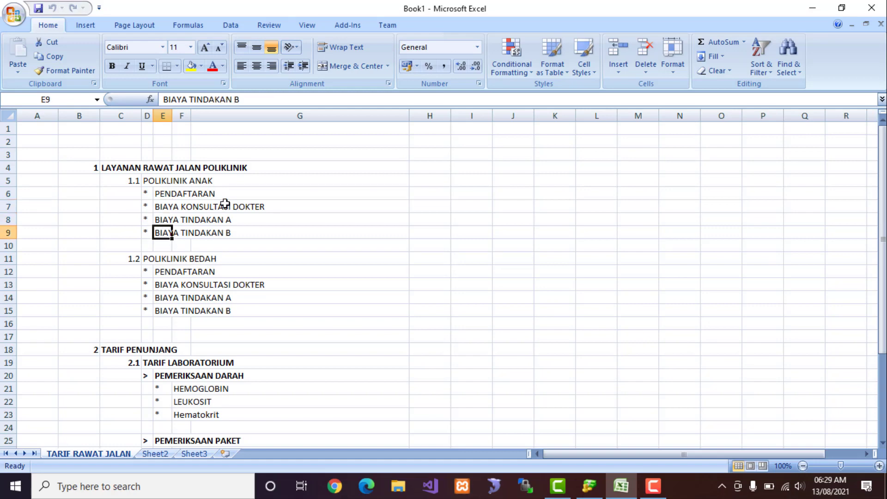
{"action": "left_click", "coordinate": [137, 180]}
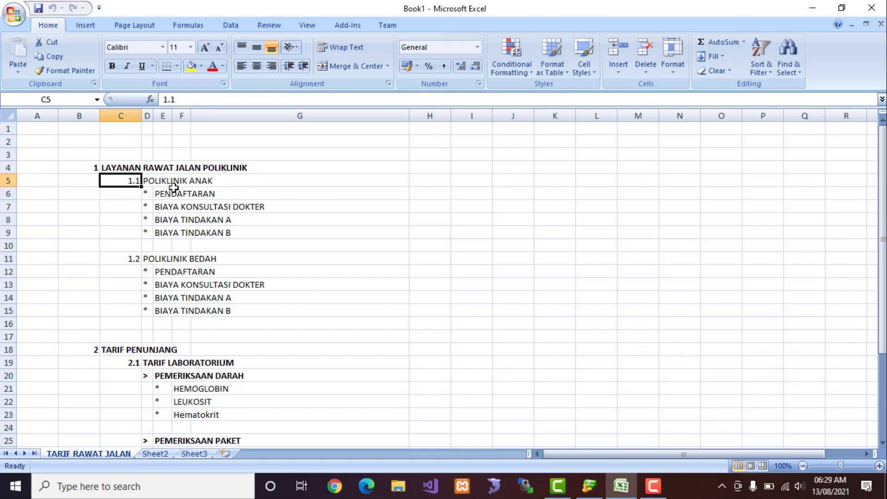
{"action": "left_click", "coordinate": [149, 272]}
{"action": "left_click", "coordinate": [148, 285]}
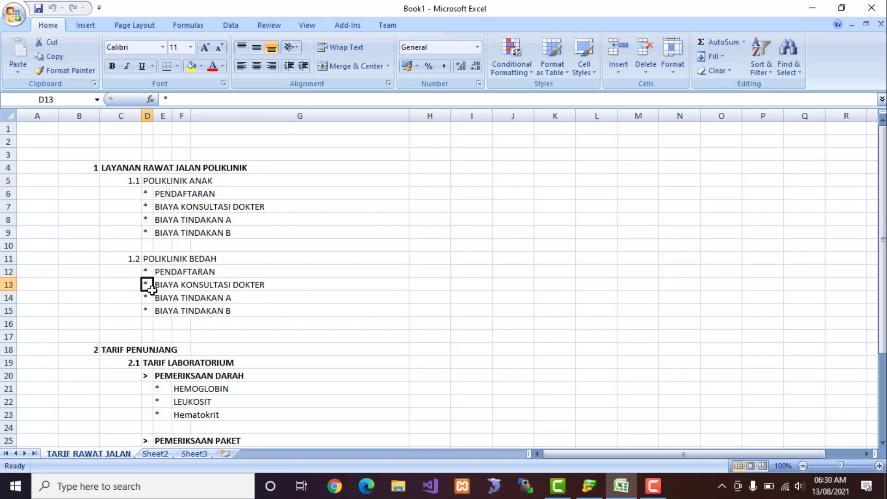
{"action": "left_click", "coordinate": [160, 299]}
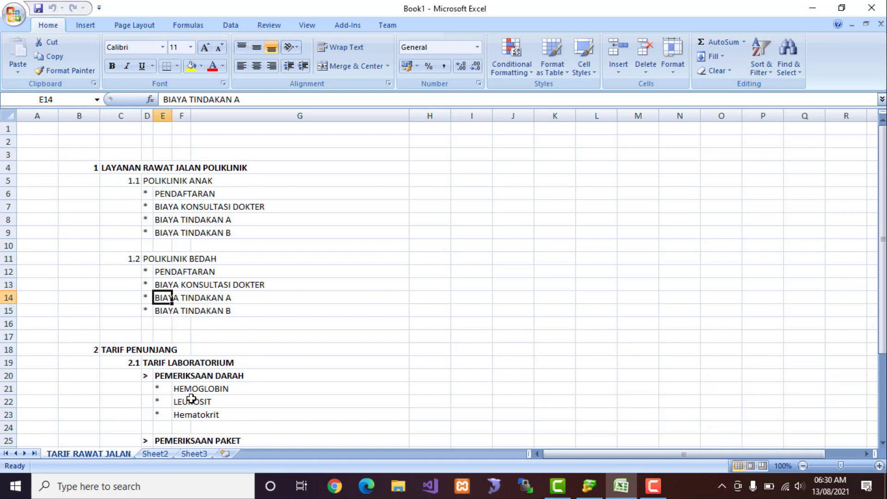
{"action": "left_click", "coordinate": [160, 309]}
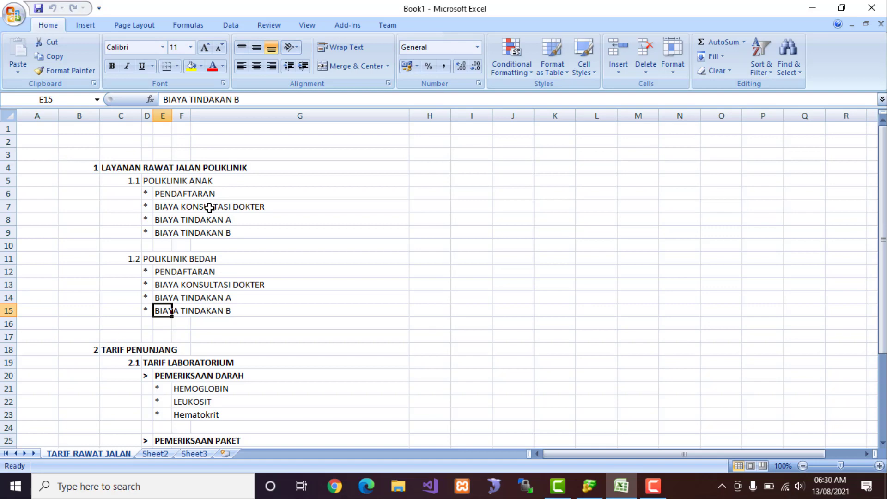
Examine the TARIF PENUNJANG section and its subgroups 2.1 TARIF LABORATORIUM and 2.2 TARIF RADIOLOGI.
{"action": "scroll", "coordinate": [209, 207], "scroll_direction": "down", "scroll_amount": 2}
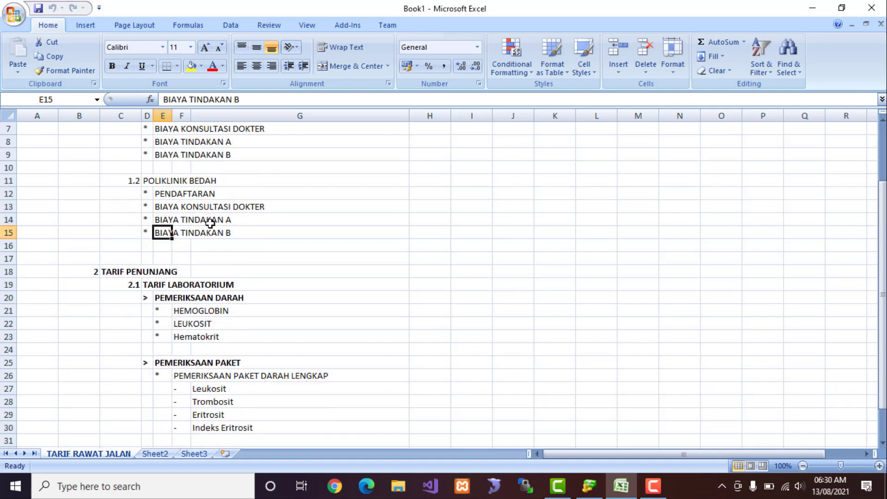
{"action": "scroll", "coordinate": [210, 225], "scroll_direction": "down", "scroll_amount": 1}
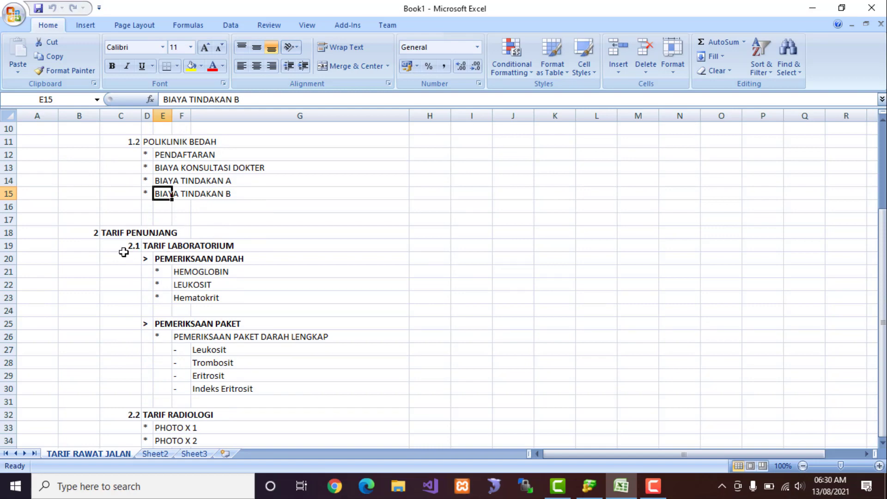
{"action": "left_click", "coordinate": [110, 233]}
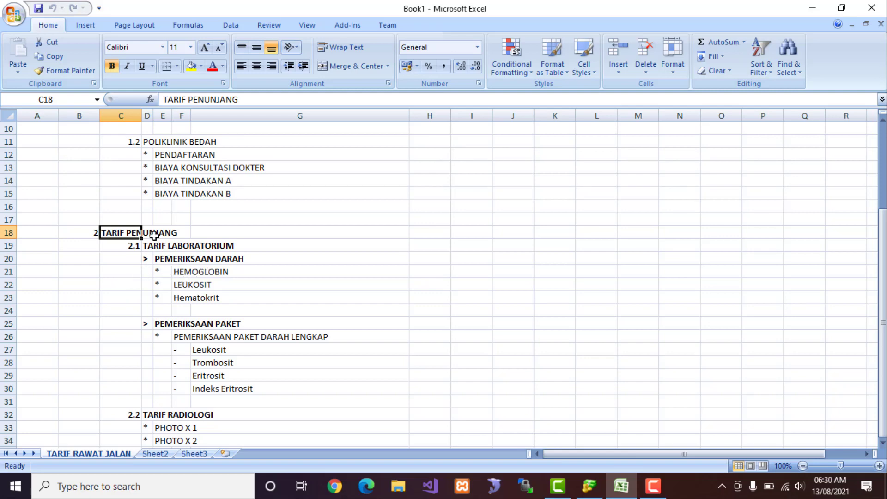
{"action": "left_click", "coordinate": [131, 248]}
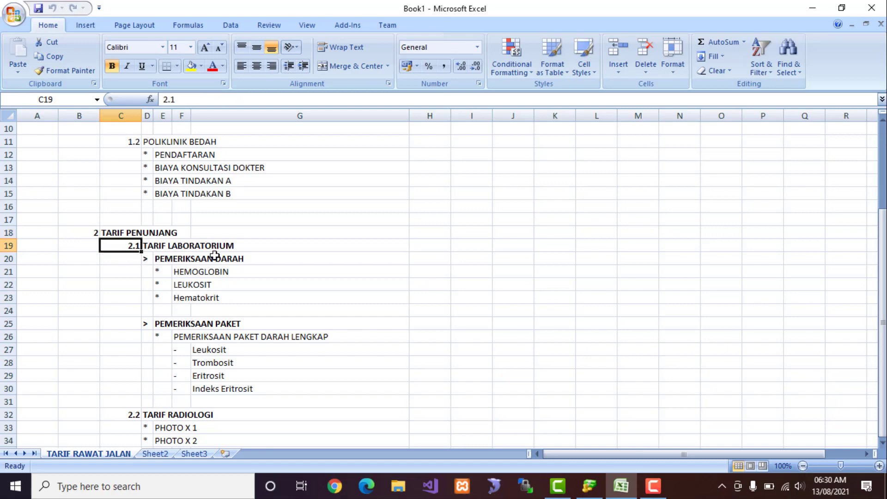
{"action": "scroll", "coordinate": [212, 257], "scroll_direction": "down", "scroll_amount": 2}
{"action": "left_click", "coordinate": [129, 336]}
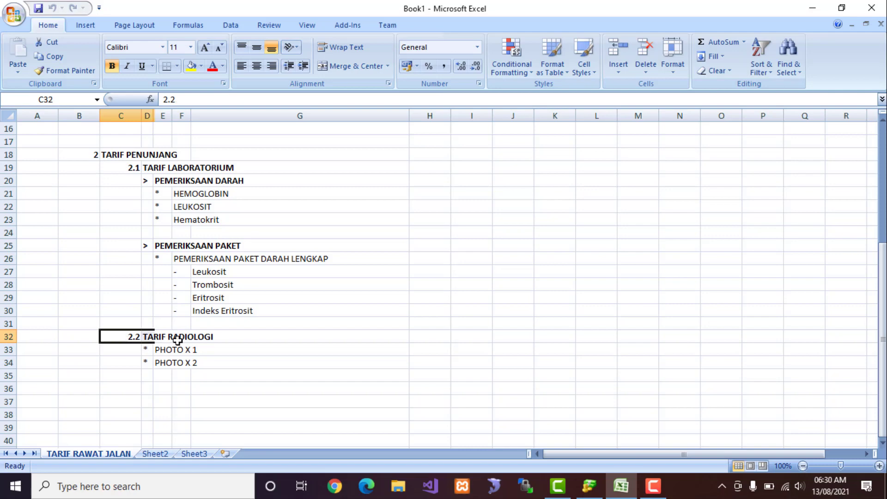
{"action": "left_click_drag", "start_coordinate": [177, 340], "coordinate": [208, 337]}
{"action": "left_click_drag", "start_coordinate": [118, 170], "coordinate": [199, 174]}
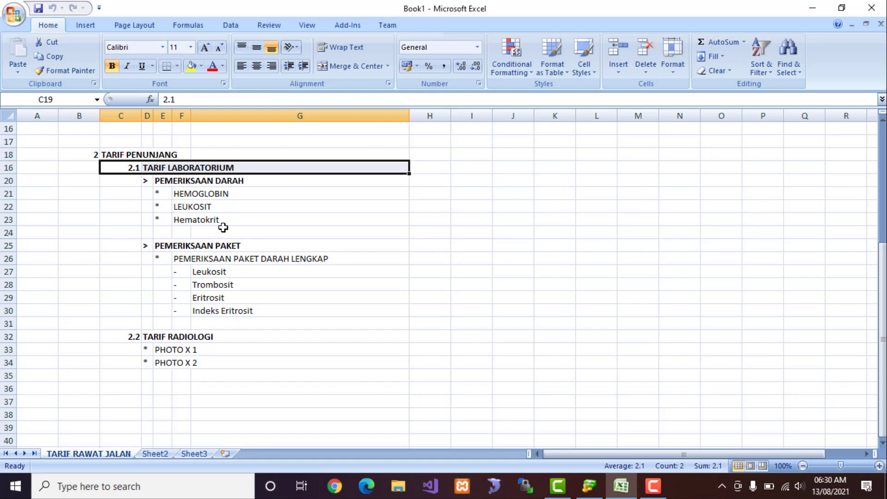
Examine the PEMERIKSAAN DARAH group under TARIF LABORATORIUM and its items Hemoglobin, Leukosit and Hematokrit.
{"action": "scroll", "coordinate": [224, 231], "scroll_direction": "up", "scroll_amount": 1}
{"action": "left_click", "coordinate": [148, 219]}
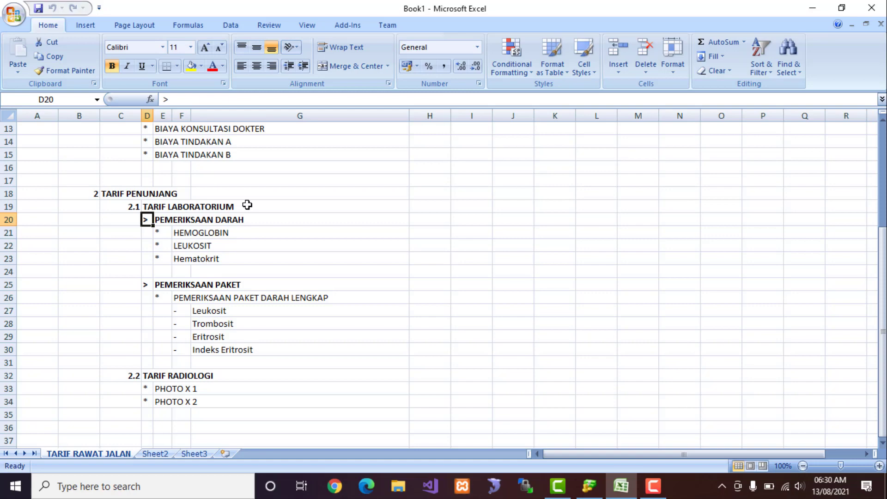
{"action": "left_click", "coordinate": [206, 236]}
{"action": "left_click_drag", "start_coordinate": [156, 232], "coordinate": [233, 230]}
{"action": "left_click_drag", "start_coordinate": [163, 247], "coordinate": [232, 246]}
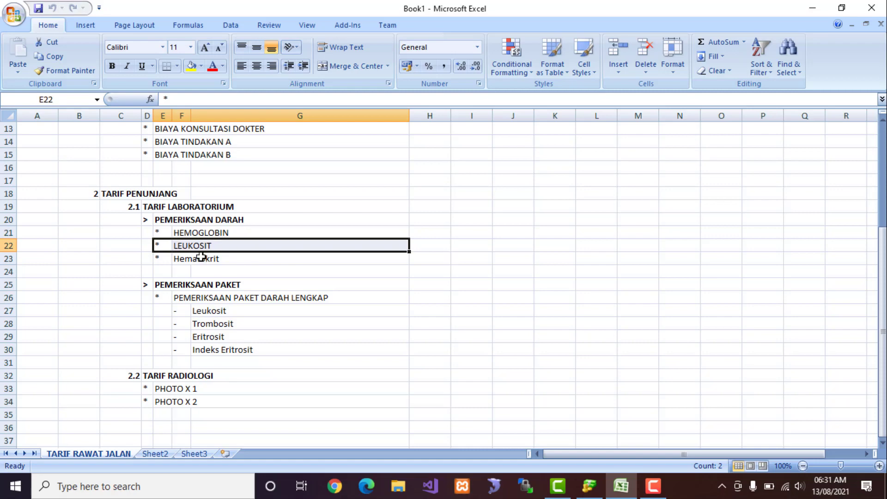
{"action": "left_click", "coordinate": [161, 261]}
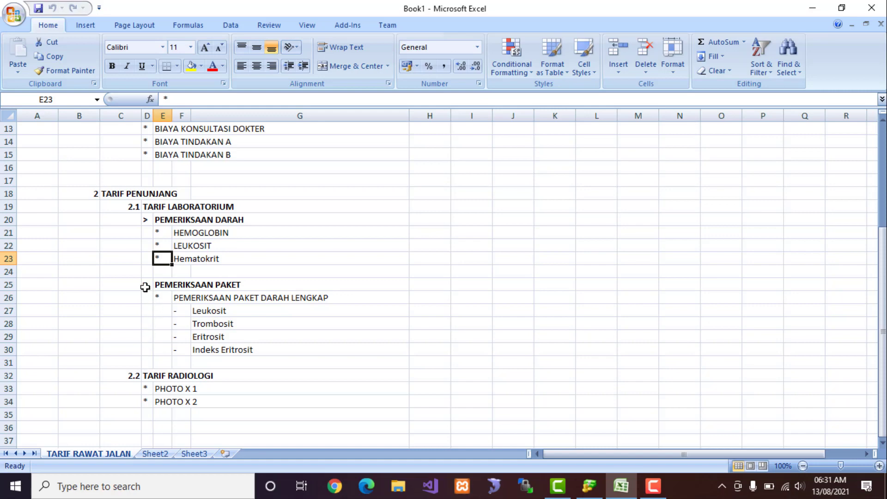
Examine the PEMERIKSAAN PAKET group, its PEMERIKSAAN PAKET DARAH LENGKAP item and the component tests beneath it.
{"action": "left_click_drag", "start_coordinate": [144, 285], "coordinate": [370, 285]}
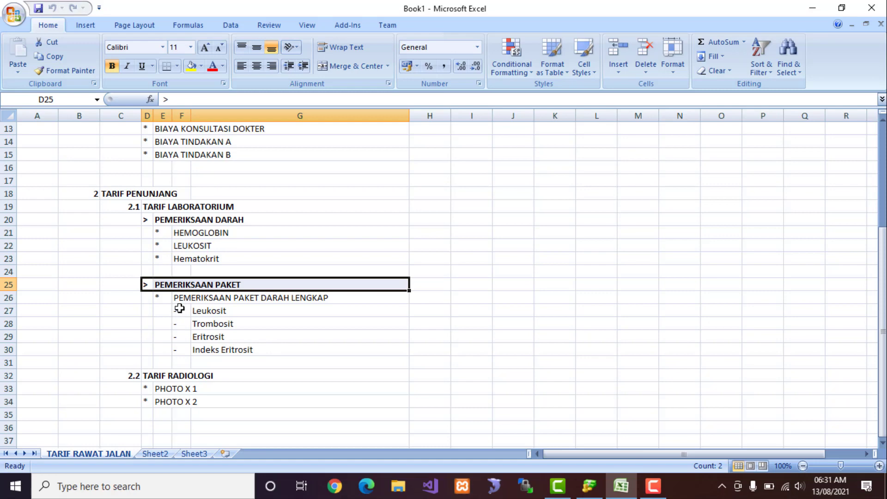
{"action": "left_click", "coordinate": [164, 298]}
{"action": "left_click_drag", "start_coordinate": [177, 298], "coordinate": [209, 299]}
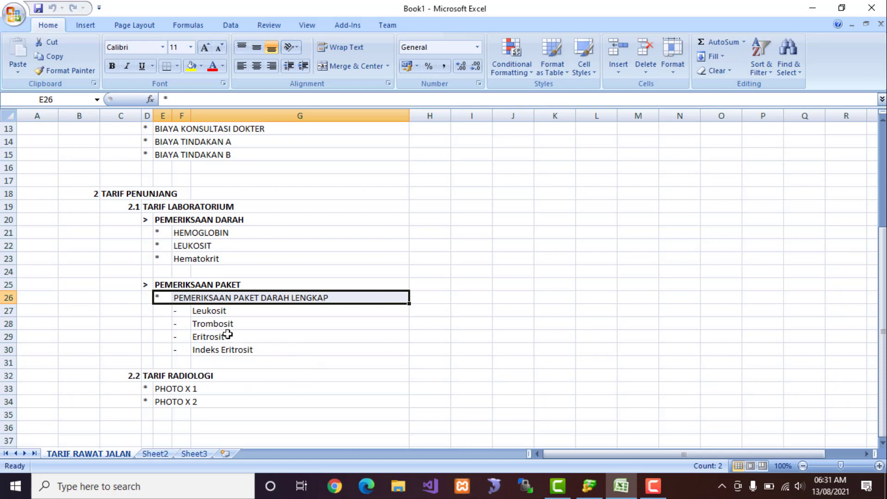
{"action": "left_click", "coordinate": [229, 312]}
{"action": "left_click", "coordinate": [246, 325]}
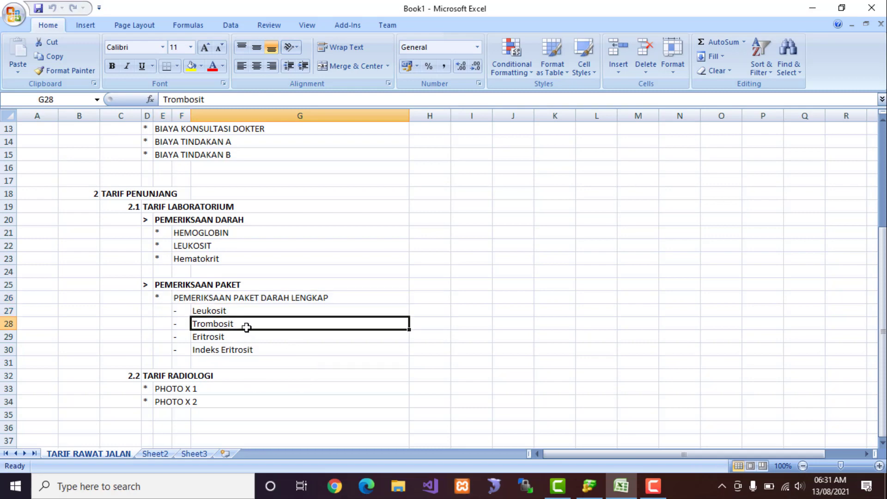
{"action": "left_click", "coordinate": [246, 338]}
{"action": "left_click", "coordinate": [244, 357]}
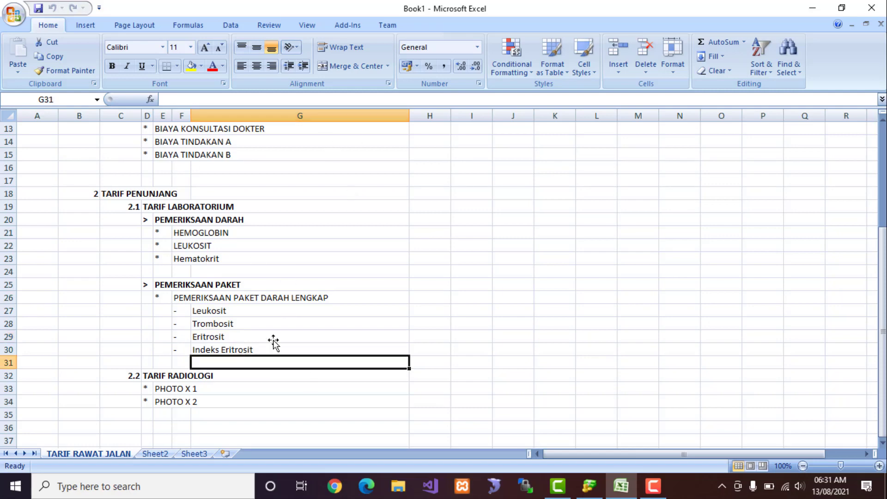
Compare the PENDAFTARAN and BIAYA KONSULTASI DOKTER rows of Poliklinik Anak and Poliklinik Bedah, and return to the KLIKMEDIC tariff list.
{"action": "scroll", "coordinate": [302, 217], "scroll_direction": "up", "scroll_amount": 4}
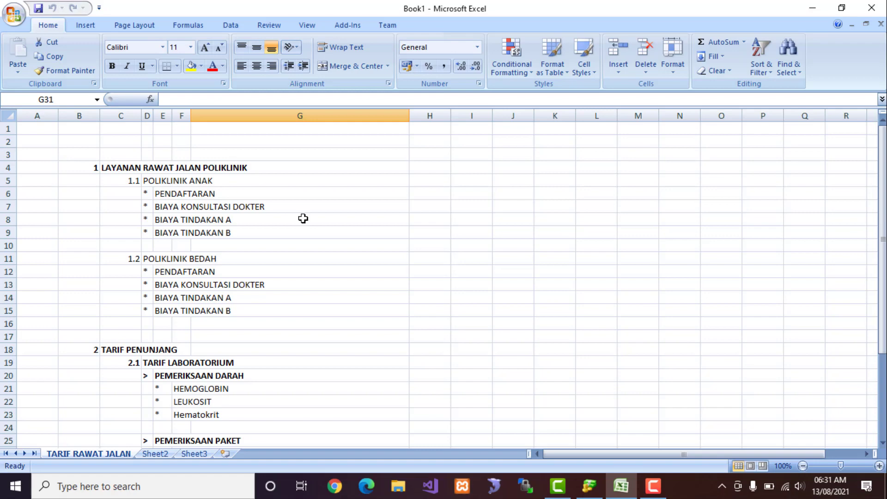
{"action": "left_click", "coordinate": [585, 488]}
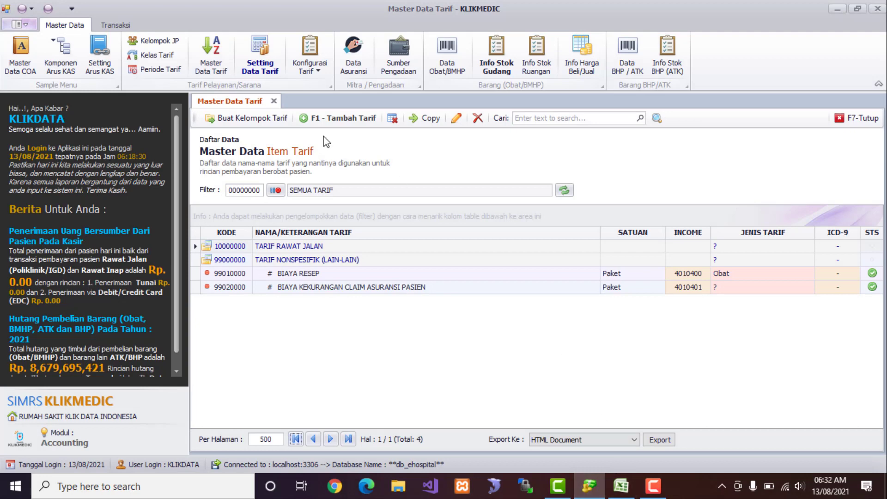
{"action": "left_click", "coordinate": [621, 486]}
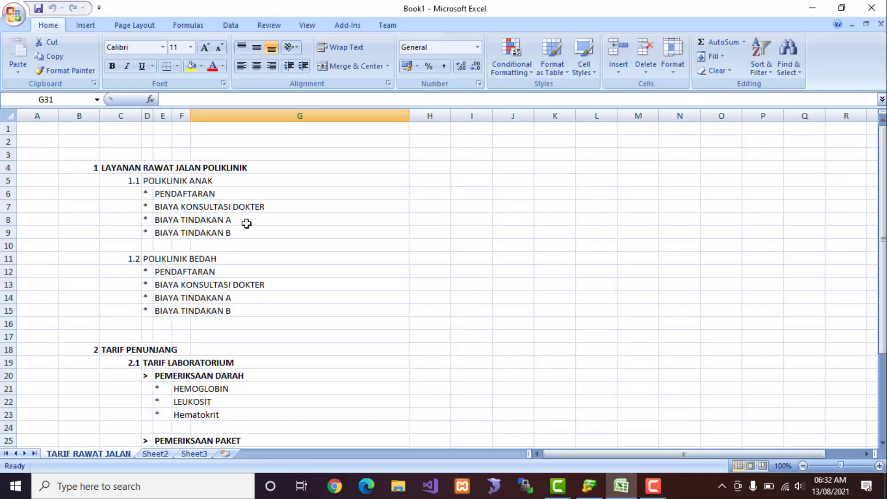
{"action": "left_click", "coordinate": [172, 192]}
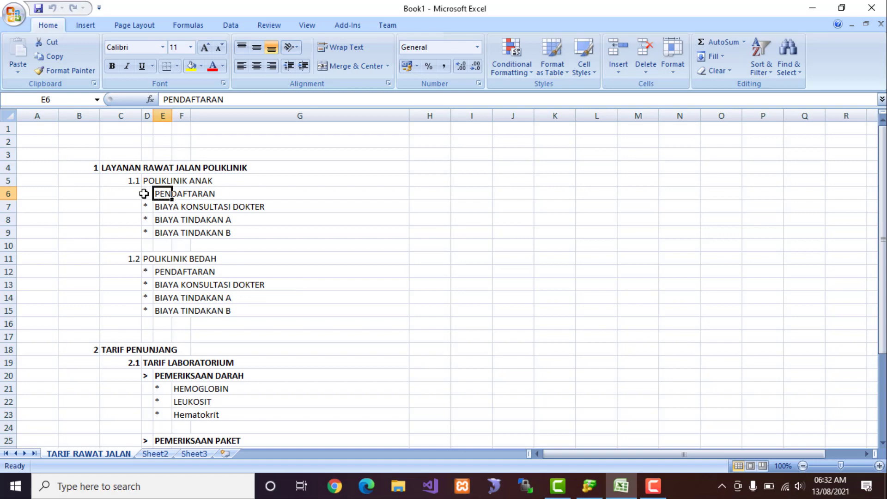
{"action": "left_click_drag", "start_coordinate": [143, 194], "coordinate": [231, 192]}
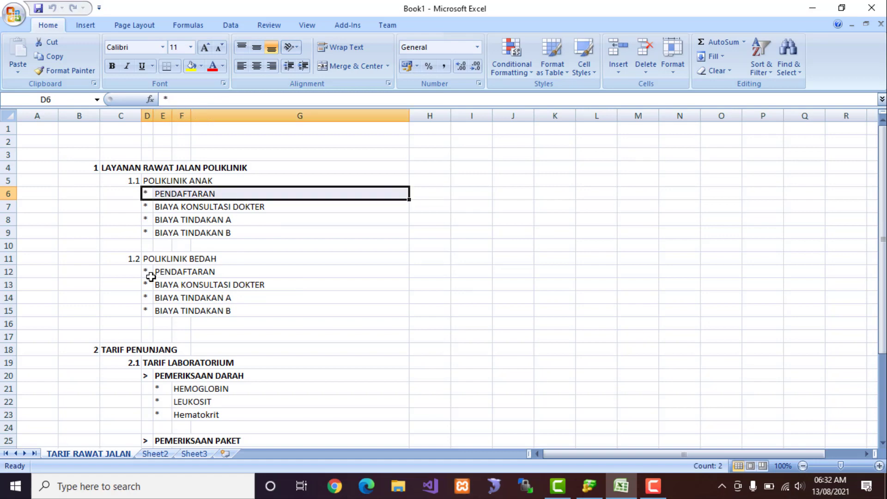
{"action": "left_click_drag", "start_coordinate": [148, 273], "coordinate": [232, 274]}
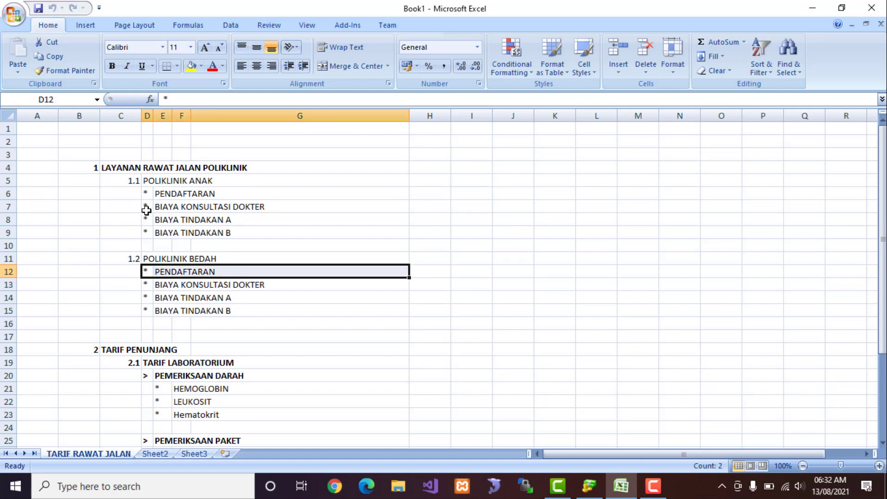
{"action": "left_click_drag", "start_coordinate": [146, 210], "coordinate": [263, 207]}
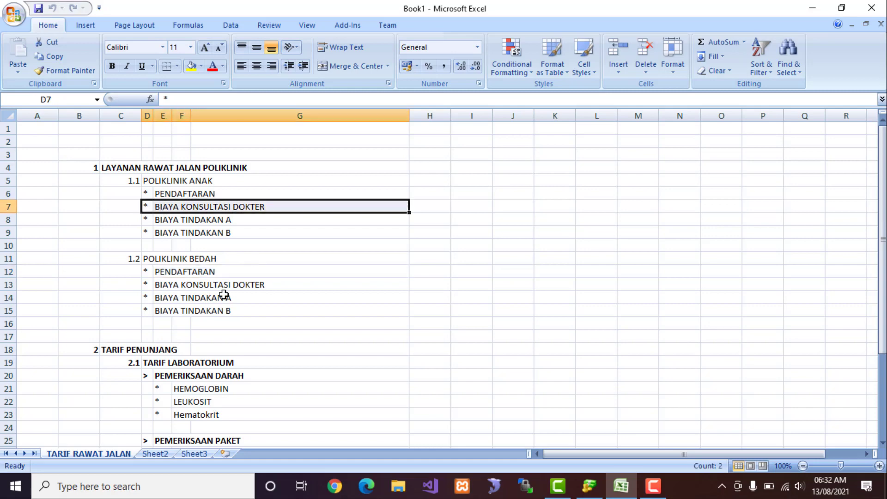
{"action": "left_click", "coordinate": [144, 284]}
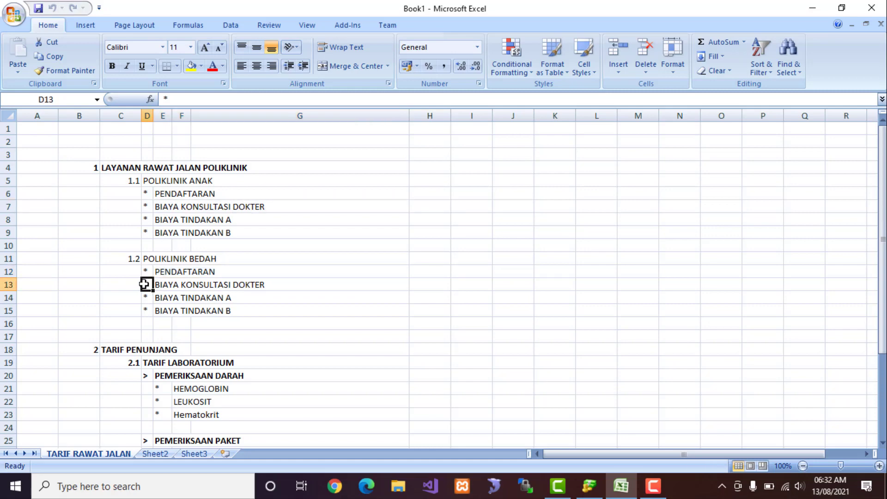
{"action": "left_click_drag", "start_coordinate": [144, 284], "coordinate": [231, 290]}
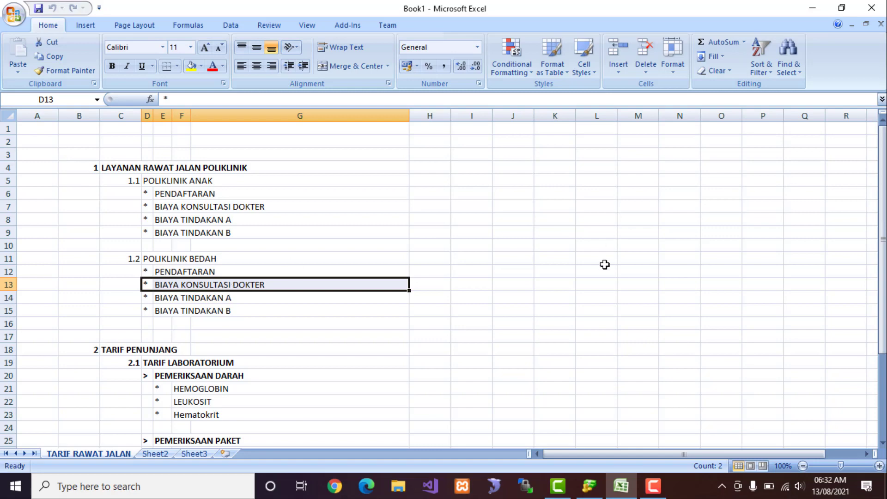
{"action": "left_click", "coordinate": [599, 488]}
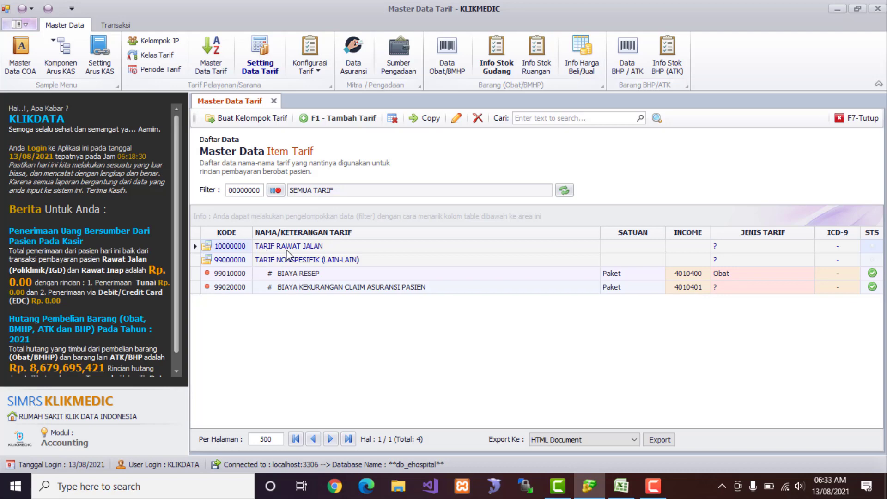
Check the group title in the Excel outline, then rename the group TARIF RAWAT JALAN as TARIF RAWAT JALAN POLIKLINIK and save it.
{"action": "left_click", "coordinate": [620, 486]}
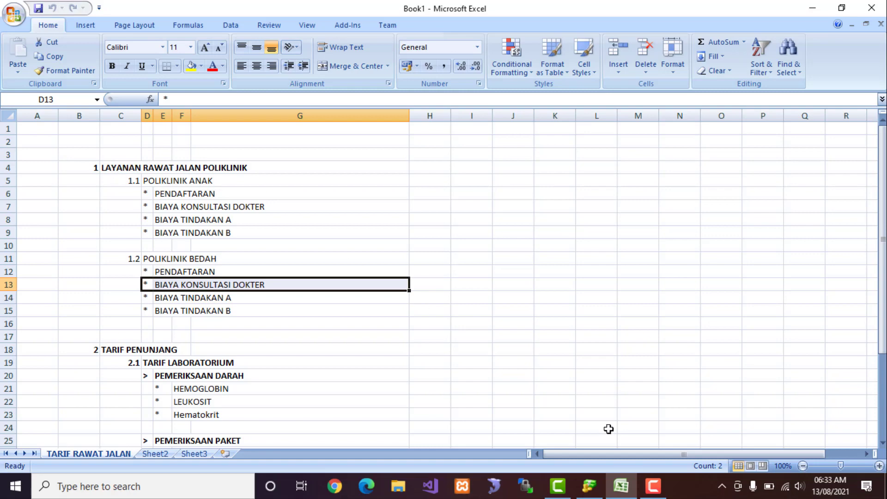
{"action": "left_click", "coordinate": [589, 486]}
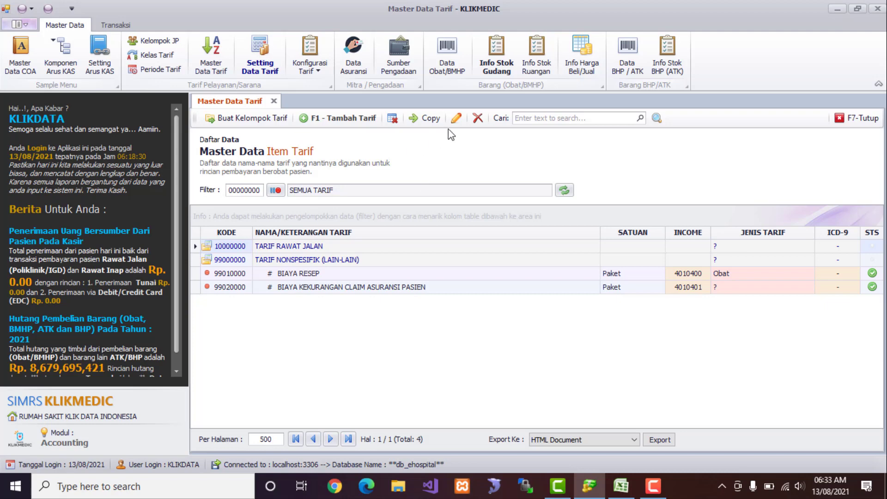
{"action": "left_click", "coordinate": [456, 118]}
{"action": "left_click", "coordinate": [434, 289]}
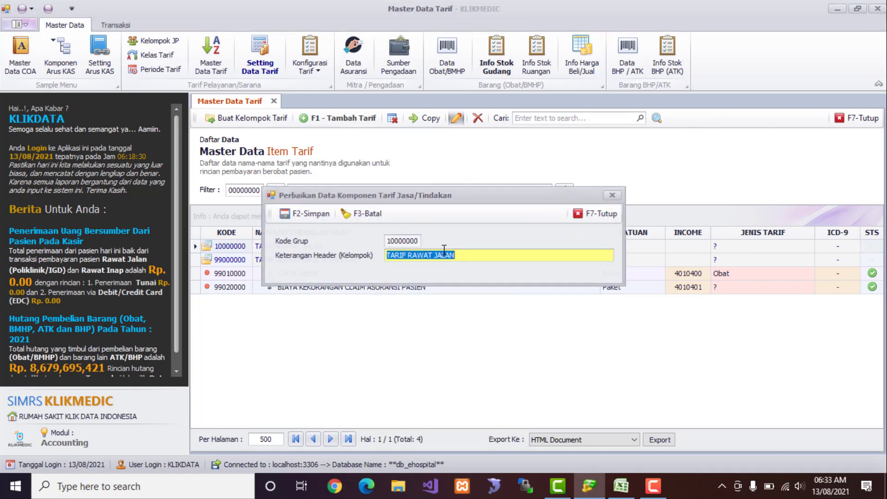
{"action": "left_click", "coordinate": [469, 255]}
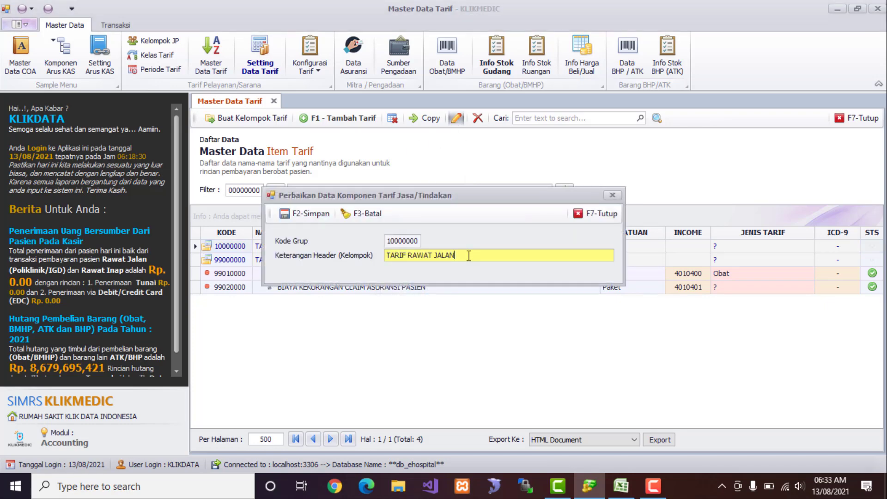
{"action": "type", "text": "POLIKLII"}
{"action": "key", "text": "BackSpace"}
{"action": "type", "text": "NIK"}
{"action": "key", "text": "F2"}
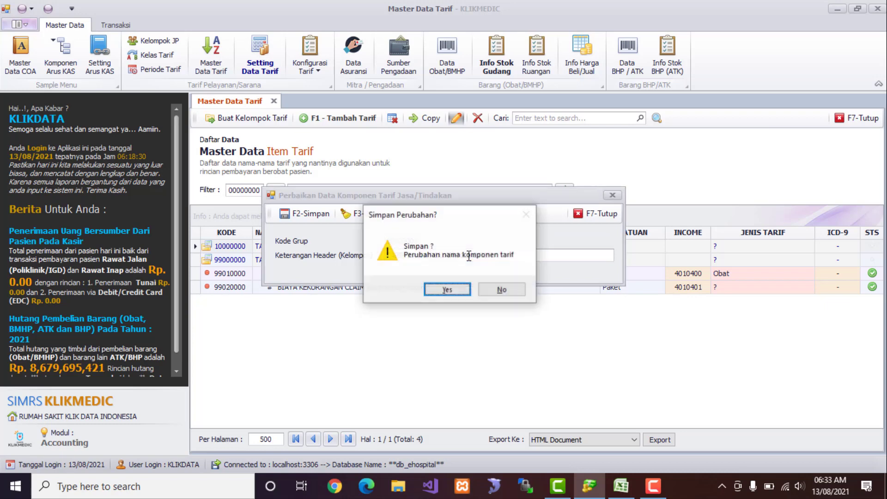
{"action": "key", "text": "Return"}
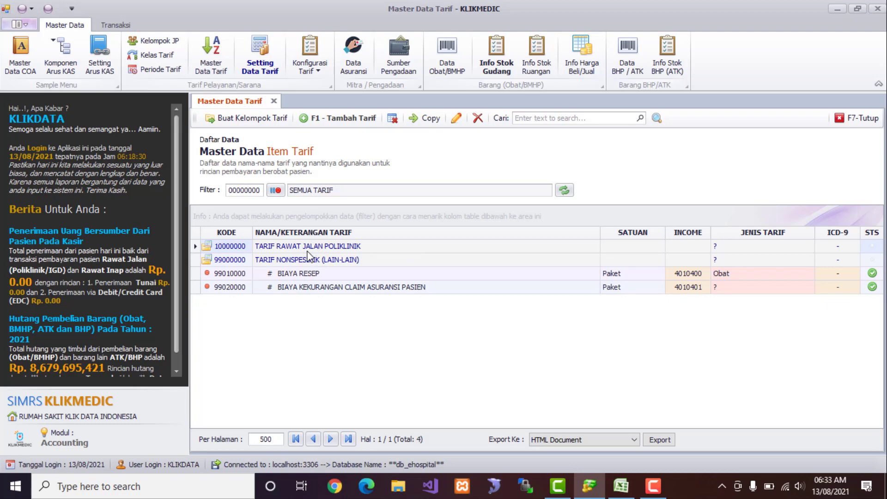
Start a new tariff component under TARIF RAWAT JALAN POLIKLINIK and consult the LAYANAN RAWAT JALAN POLIKLINIK items in the Excel outline.
{"action": "left_click", "coordinate": [348, 123]}
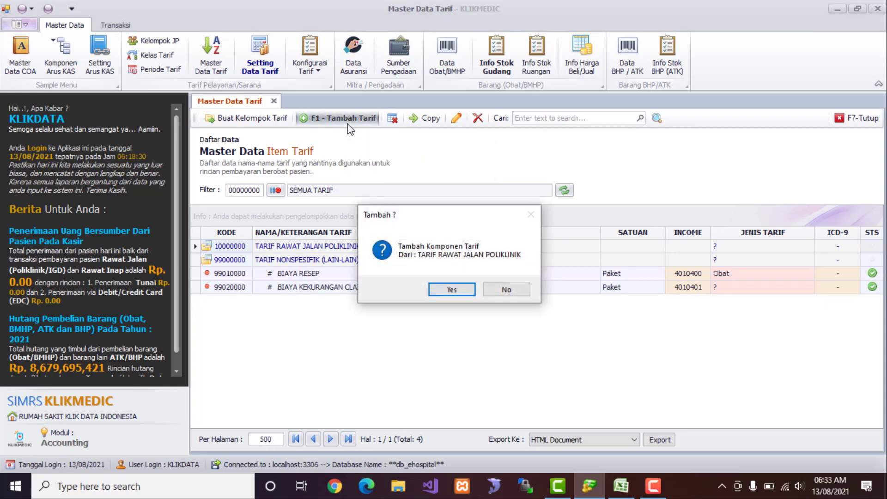
{"action": "left_click", "coordinate": [447, 290]}
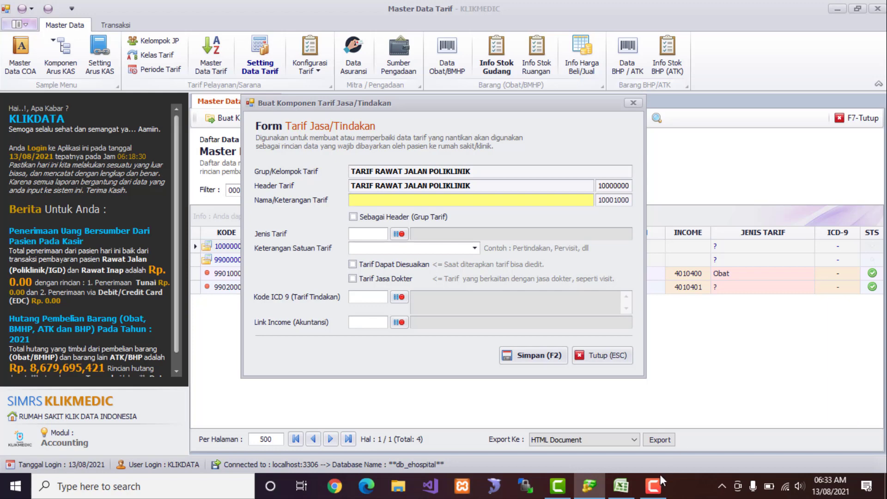
{"action": "left_click", "coordinate": [624, 487]}
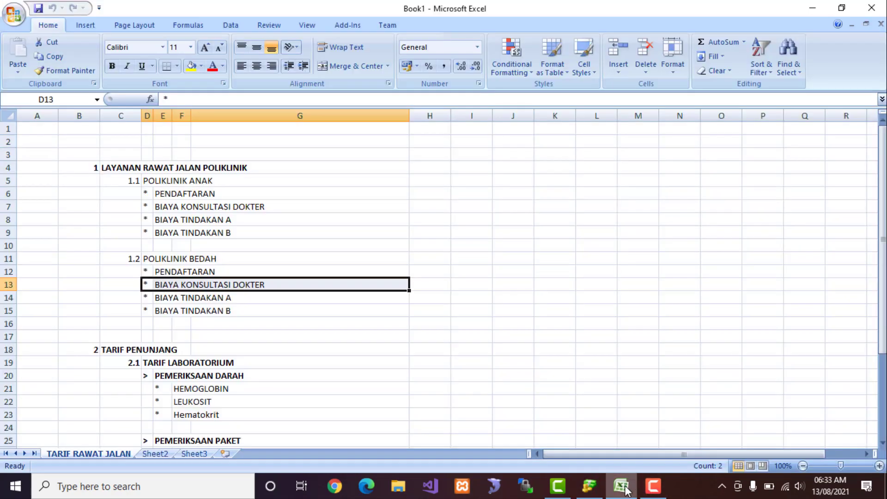
{"action": "left_click", "coordinate": [132, 168]}
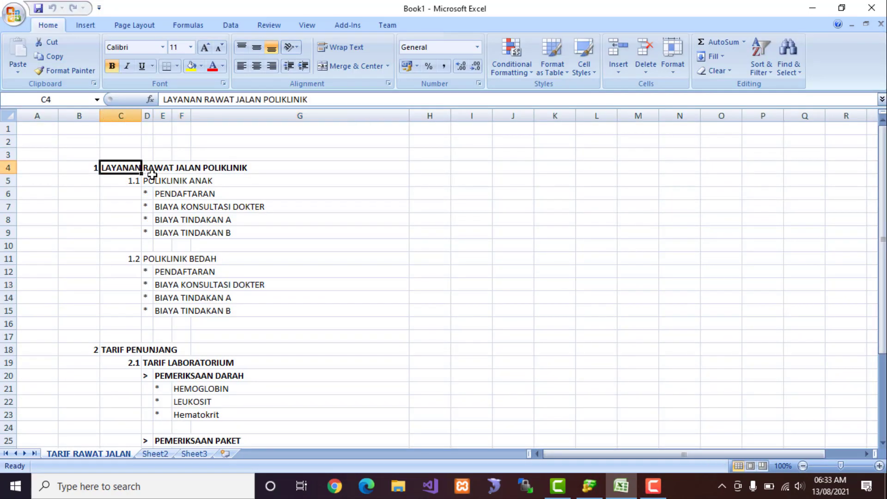
{"action": "left_click", "coordinate": [187, 272]}
{"action": "left_click", "coordinate": [162, 272]}
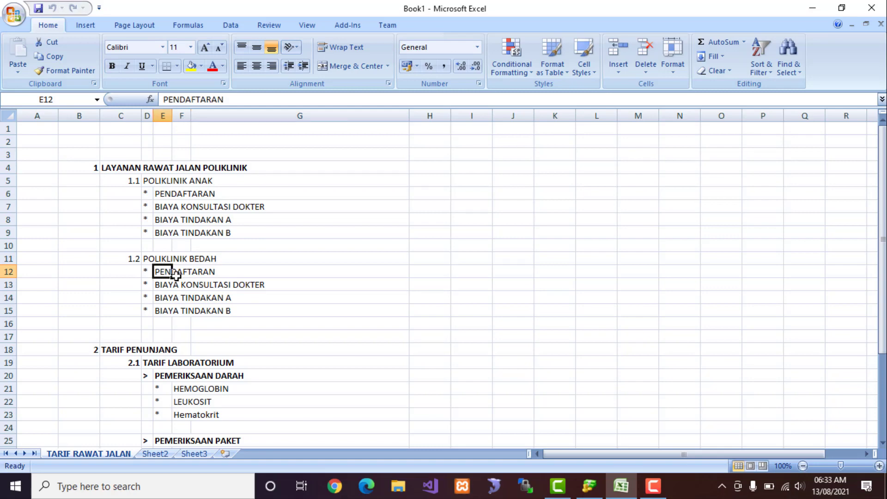
{"action": "left_click", "coordinate": [164, 285]}
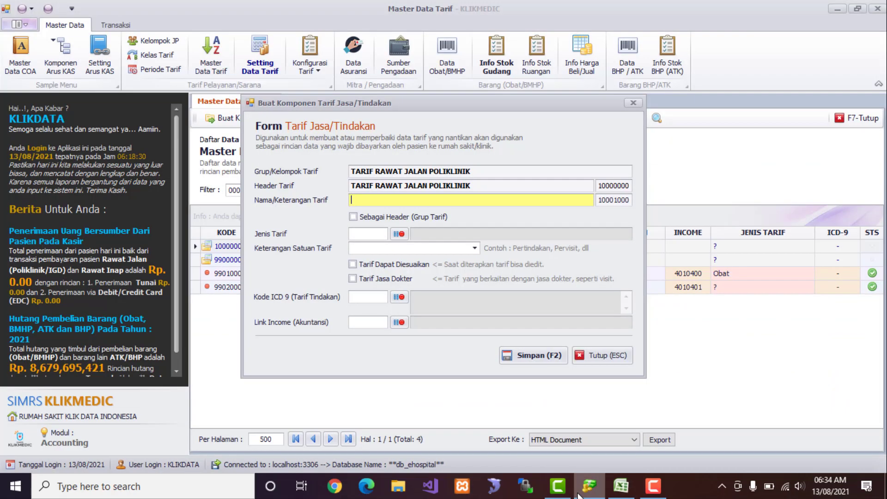
Return to KLIKMEDIC and name the new tariff component BIAYA PENDAFTARAN.
{"action": "left_click", "coordinate": [589, 486]}
{"action": "type", "text": "BIAYA PENDAT"}
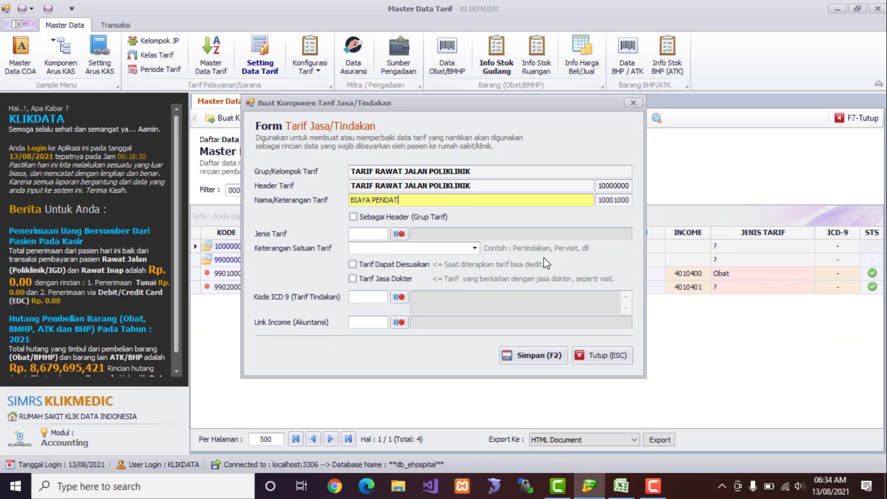
{"action": "key", "text": "BackSpace"}
{"action": "type", "text": "FTARAN"}
{"action": "key", "text": "Tab"}
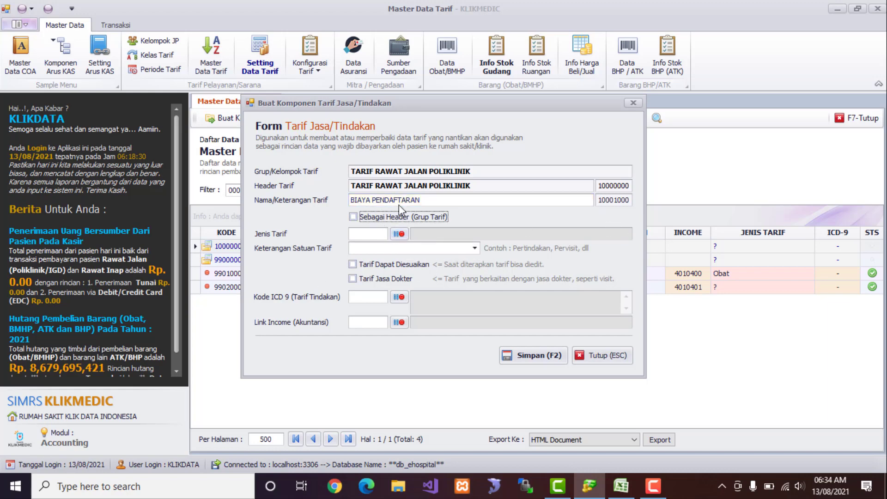
Examine the available tariff types in the Daftar Jenis Tarif list, from Prosedur Non Bedah through Sewa Alat.
{"action": "left_click", "coordinate": [379, 234]}
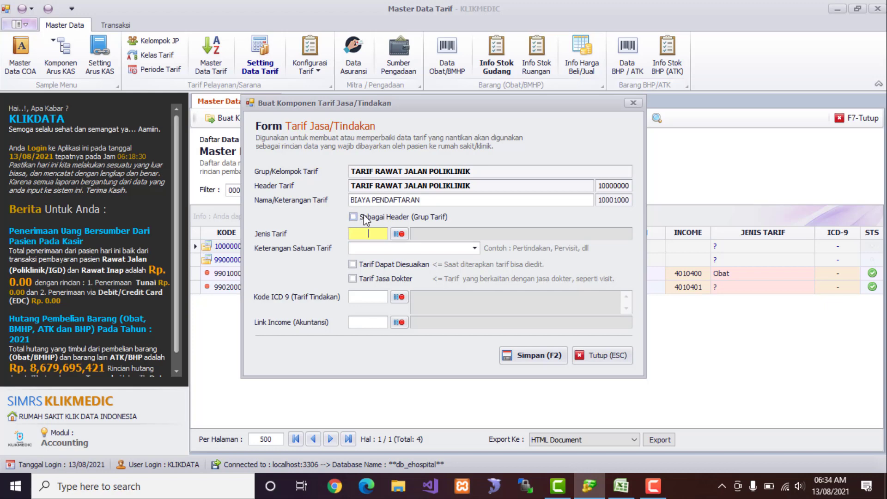
{"action": "left_click", "coordinate": [400, 236]}
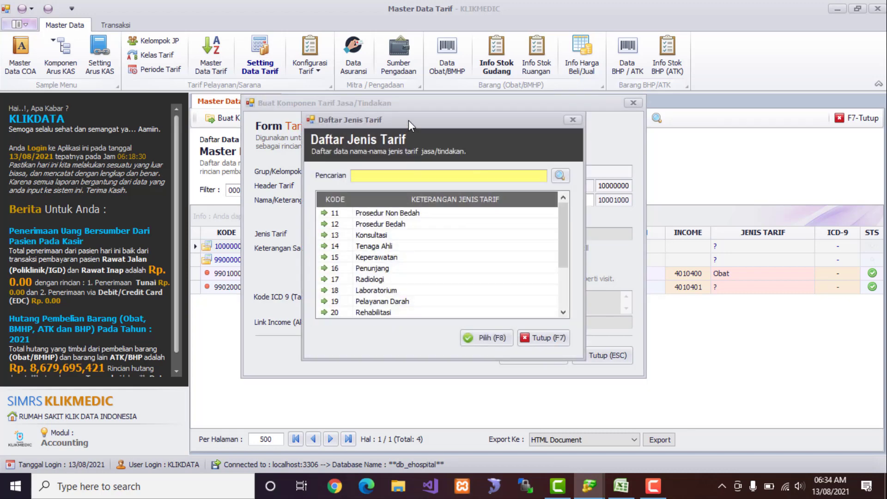
{"action": "left_click_drag", "start_coordinate": [409, 120], "coordinate": [596, 105]}
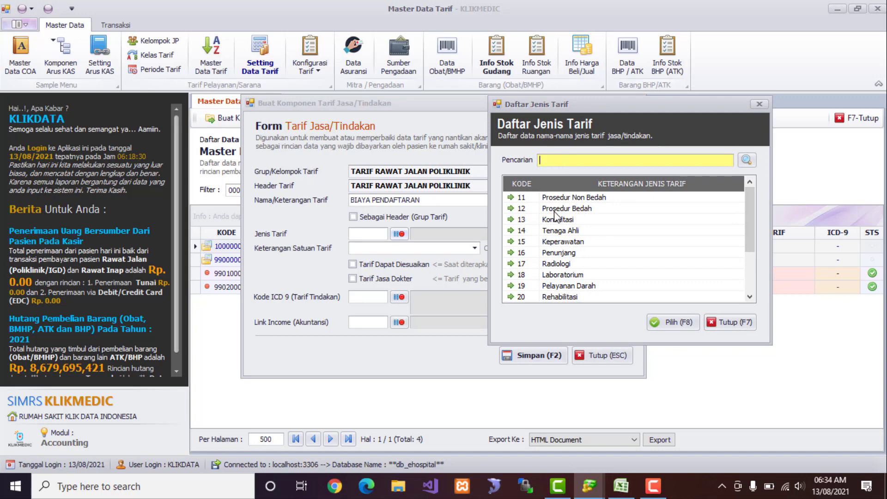
{"action": "left_click_drag", "start_coordinate": [754, 209], "coordinate": [734, 206]}
{"action": "left_click", "coordinate": [617, 200]}
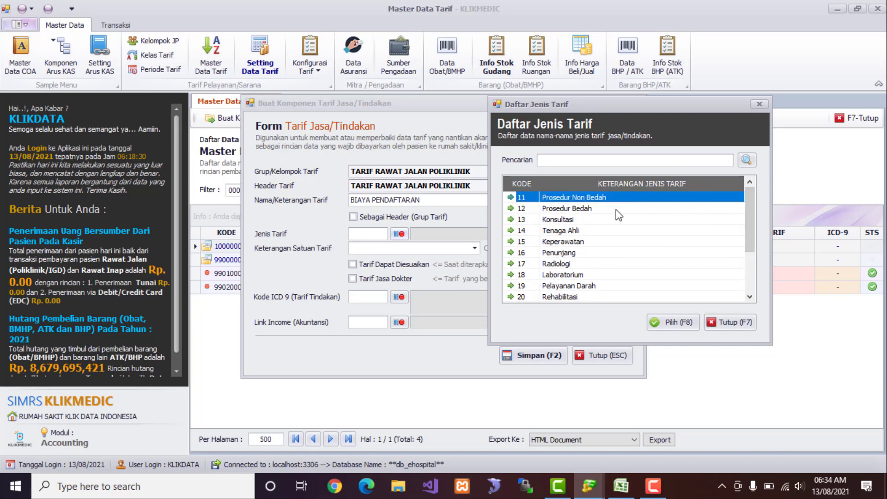
{"action": "left_click", "coordinate": [616, 209]}
{"action": "left_click", "coordinate": [616, 220]}
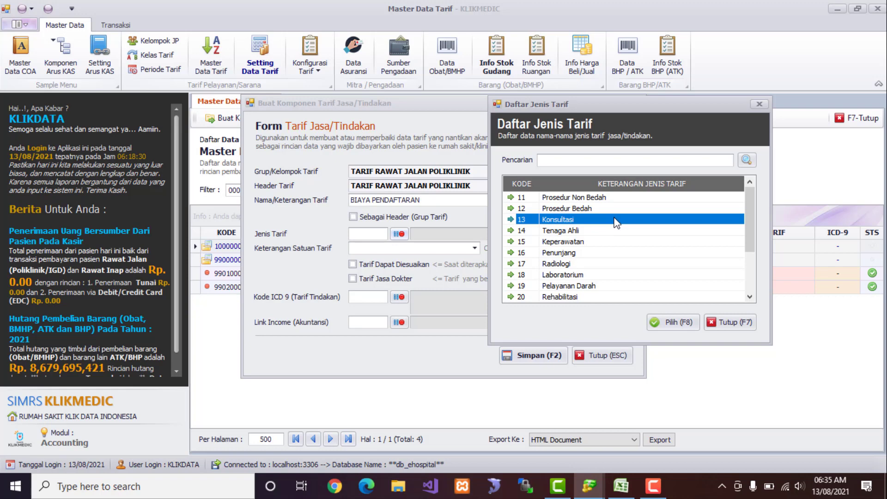
{"action": "left_click", "coordinate": [585, 262]}
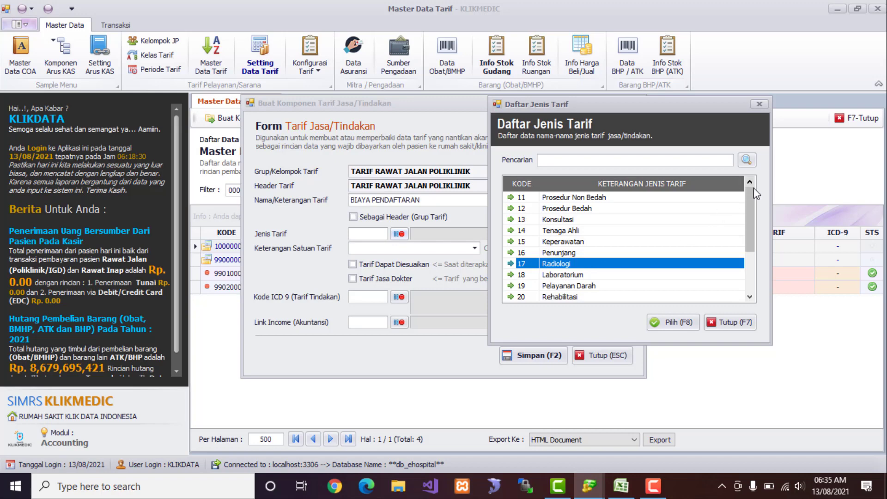
{"action": "left_click_drag", "start_coordinate": [753, 188], "coordinate": [756, 236]}
{"action": "left_click", "coordinate": [633, 285]}
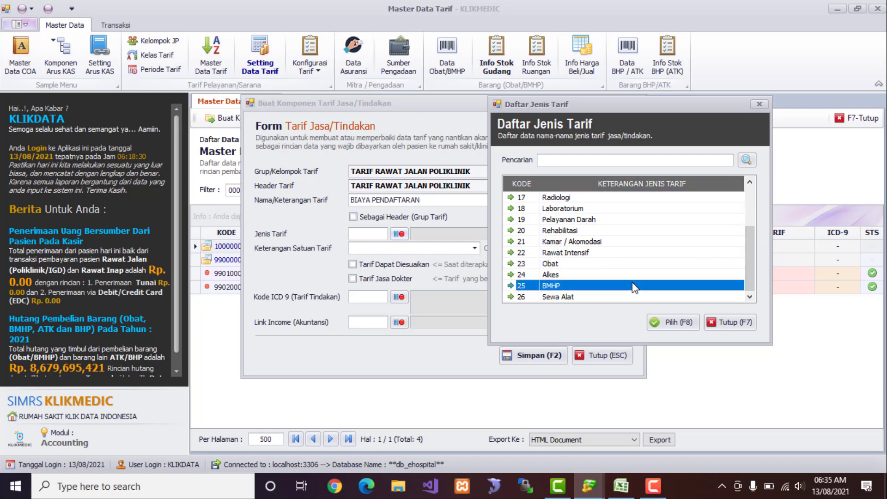
{"action": "scroll", "coordinate": [633, 286], "scroll_direction": "up", "scroll_amount": 2}
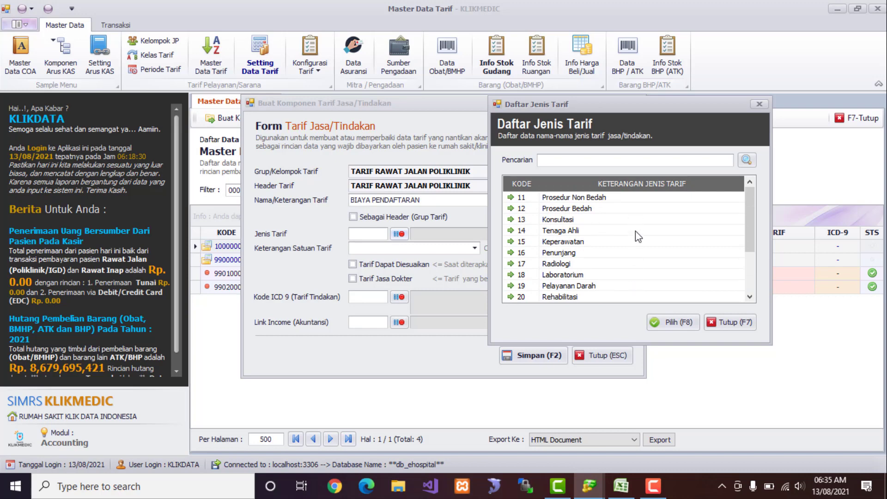
{"action": "left_click", "coordinate": [637, 243]}
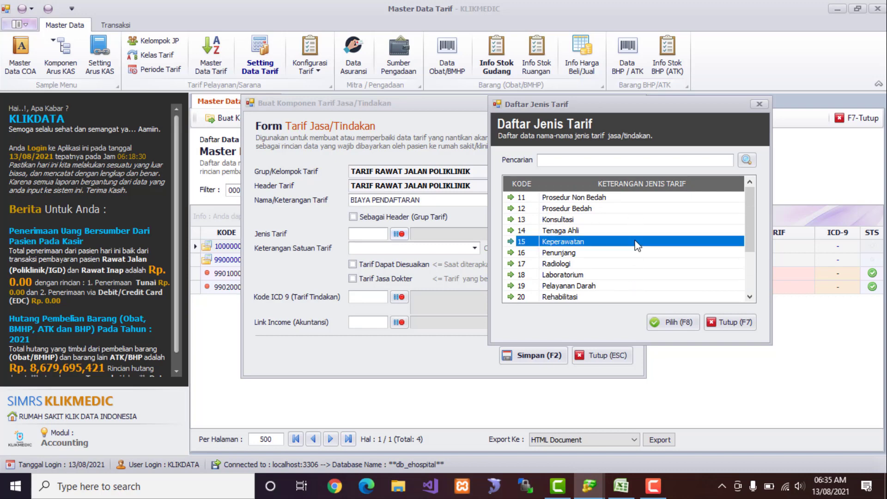
Assign tariff type 11 Prosedur Non Bedah to the component and set its unit description to Per Kunjungan.
{"action": "left_click", "coordinate": [610, 198]}
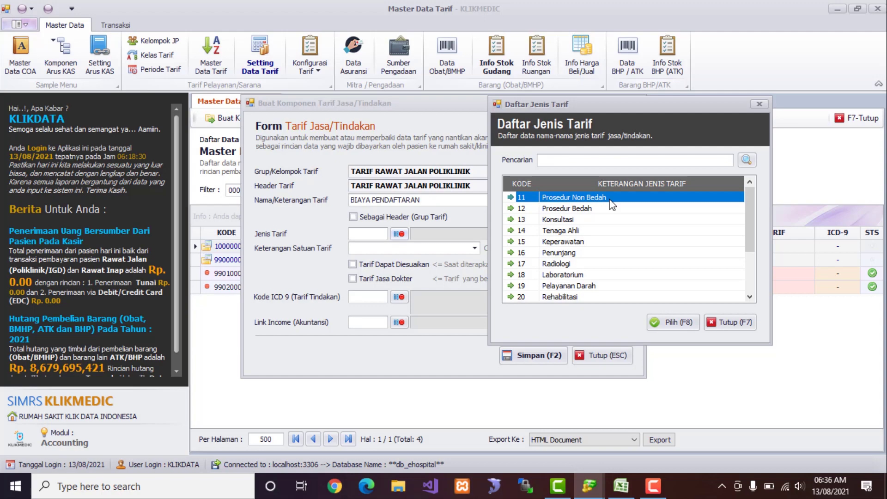
{"action": "left_click", "coordinate": [673, 322]}
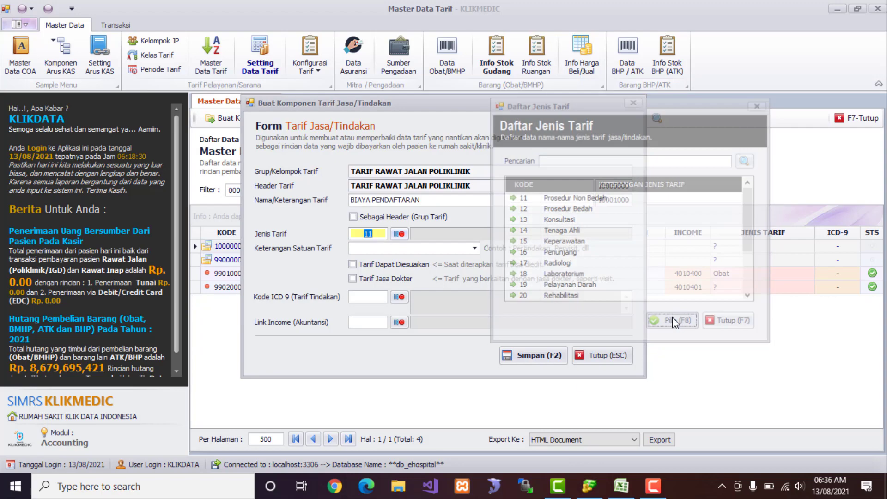
{"action": "key", "text": "Return"}
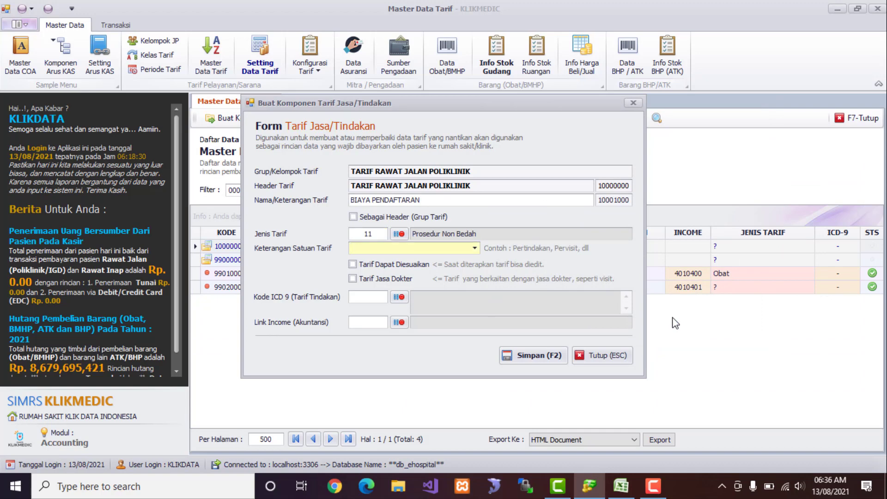
{"action": "type", "text": "Per Kunjungan"}
{"action": "key", "text": "Return"}
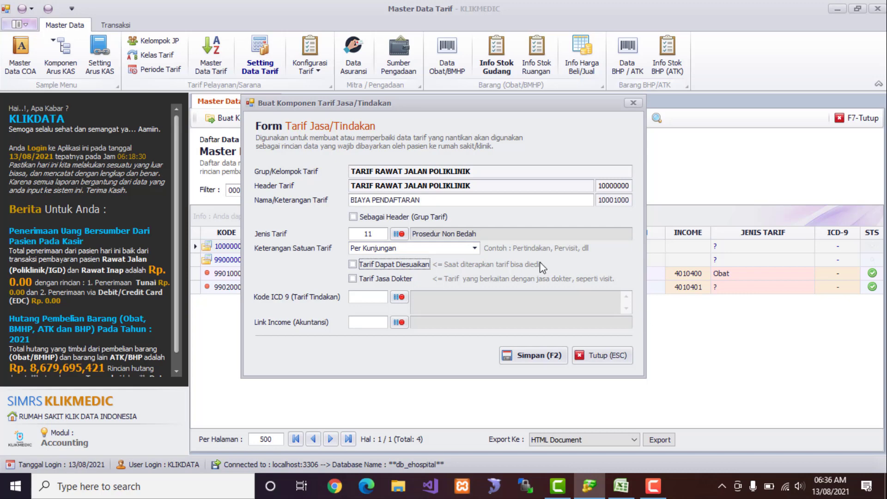
Review the Tarif Dapat Diesuaikan and Tarif Jasa Dokter options and the Kode ICD 9 field of the component.
{"action": "left_click", "coordinate": [354, 264]}
{"action": "left_click", "coordinate": [418, 269]}
{"action": "key", "text": "Tab"}
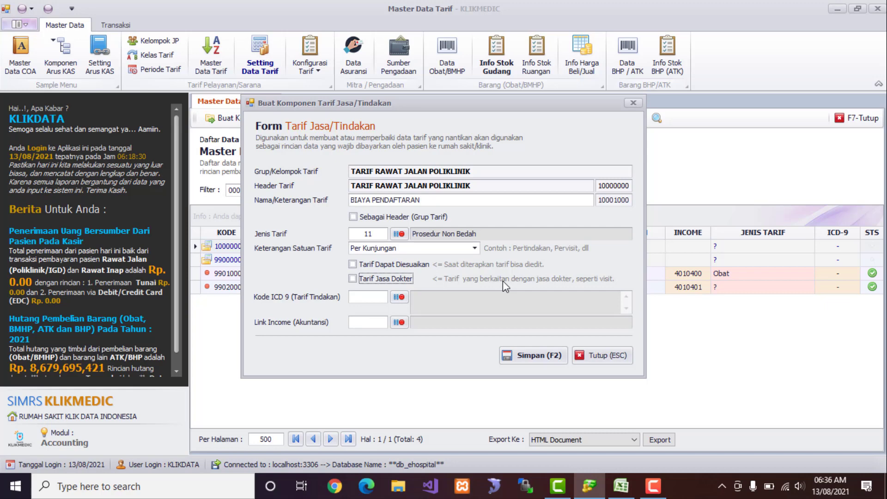
{"action": "key", "text": "Tab"}
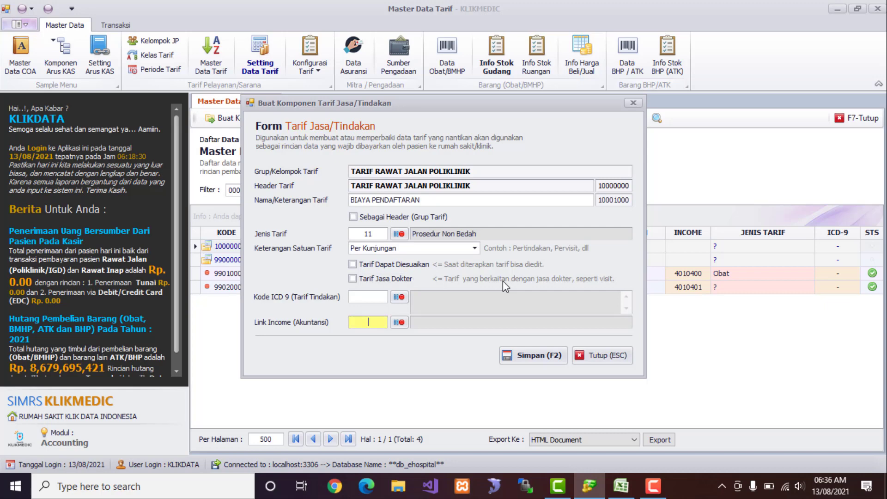
{"action": "left_click", "coordinate": [372, 297]}
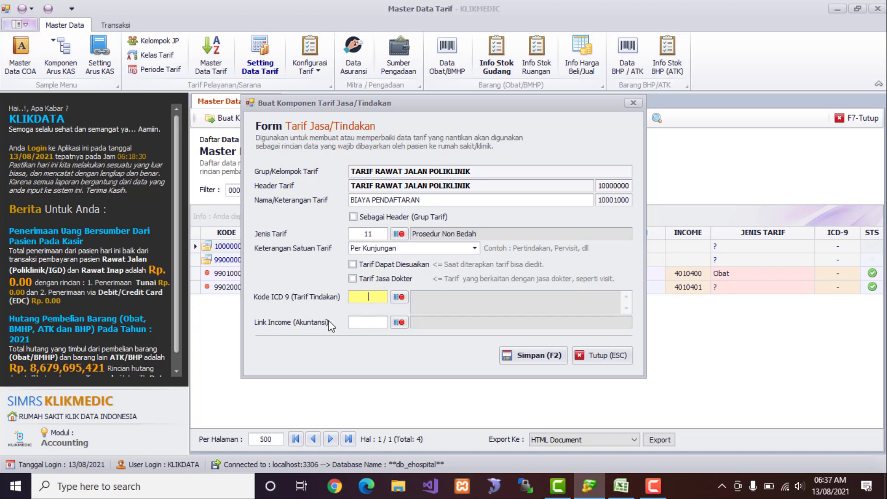
Link the BIAYA PENDAFTARAN component to income account 4010101 Pendapatan Rawat Jalan Poliklinik.
{"action": "left_click", "coordinate": [376, 321]}
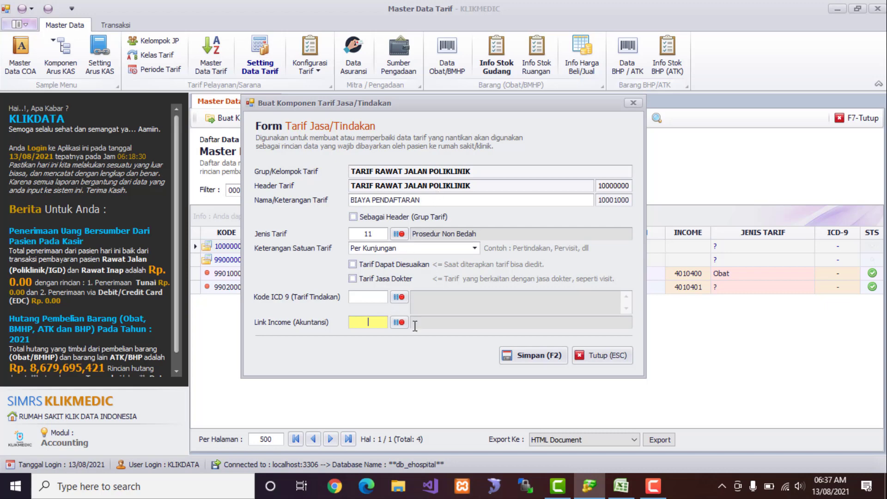
{"action": "left_click", "coordinate": [400, 322]}
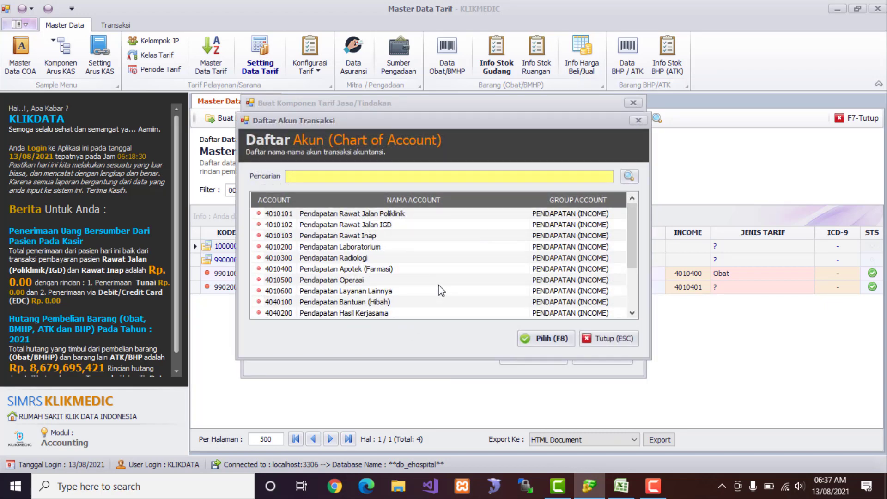
{"action": "left_click", "coordinate": [389, 236]}
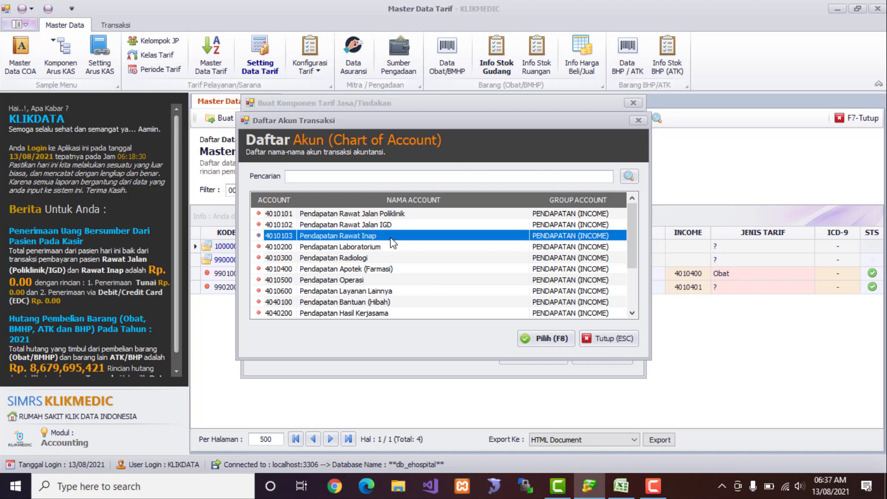
{"action": "left_click", "coordinate": [380, 213]}
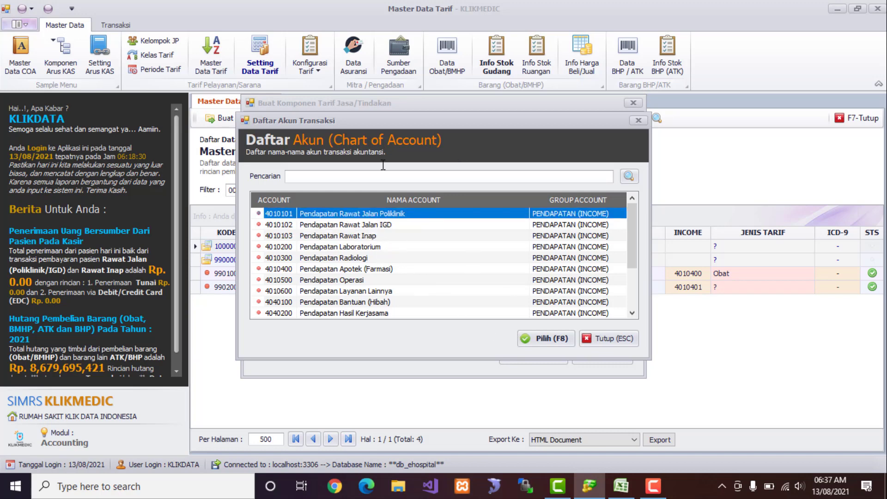
{"action": "left_click_drag", "start_coordinate": [373, 118], "coordinate": [645, 127]}
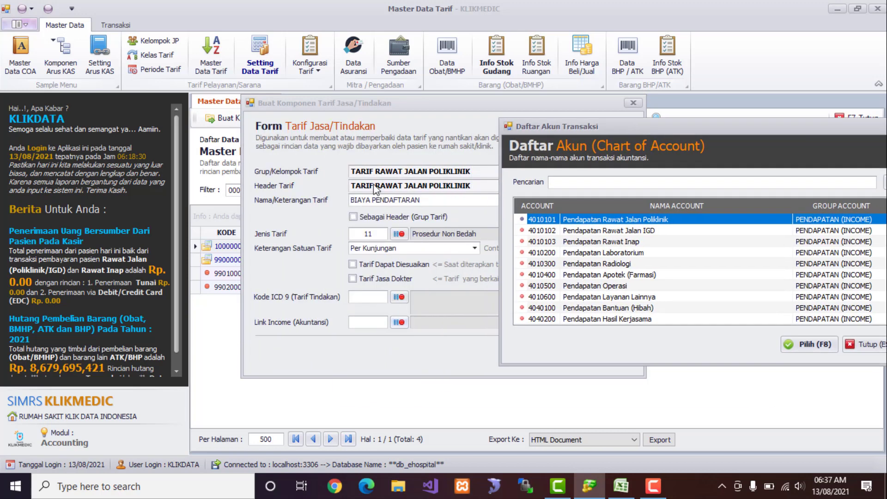
{"action": "left_click_drag", "start_coordinate": [580, 125], "coordinate": [448, 109]}
{"action": "left_click", "coordinate": [677, 328]}
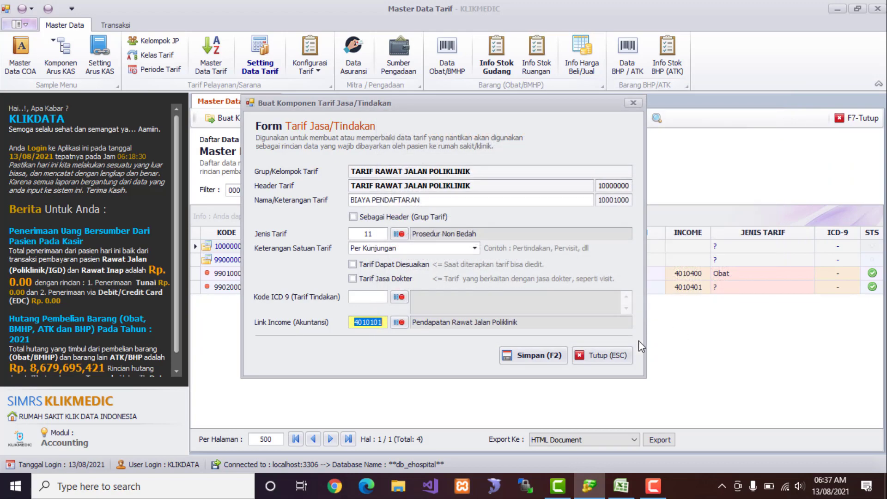
Save the BIAYA PENDAFTARAN component and continue with another item under TARIF RAWAT JALAN POLIKLINIK.
{"action": "left_click", "coordinate": [536, 354]}
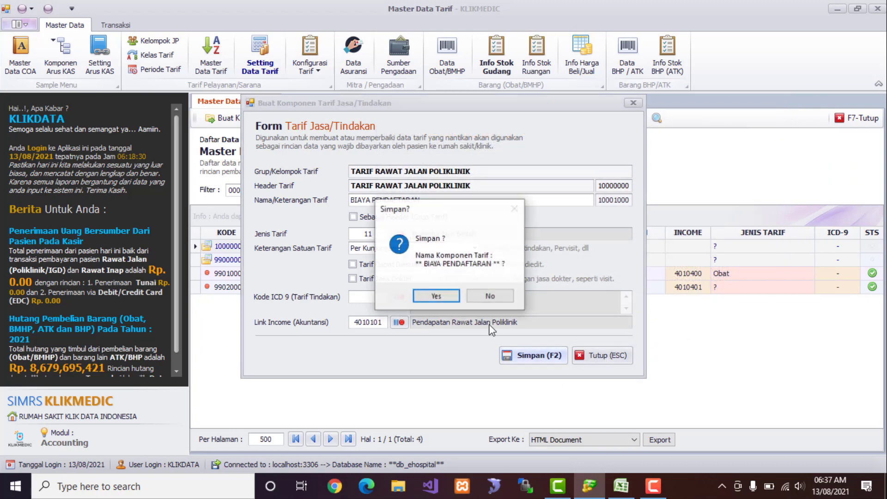
{"action": "left_click", "coordinate": [452, 295]}
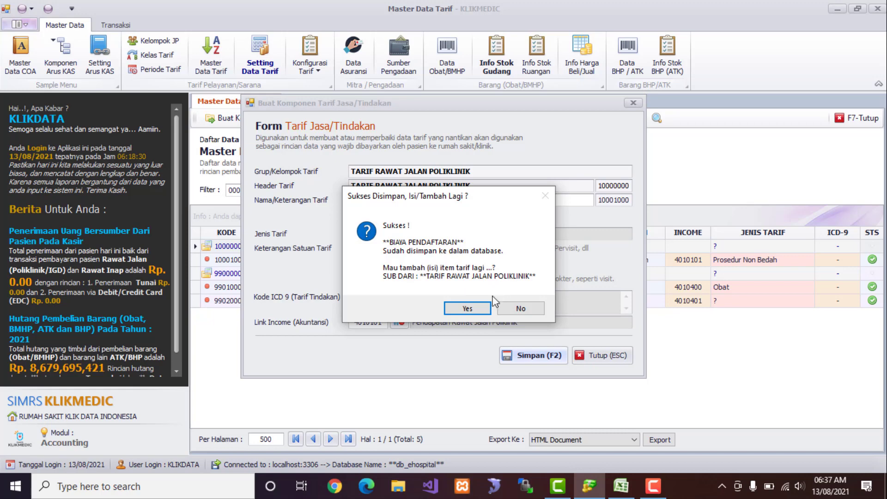
{"action": "left_click", "coordinate": [467, 308]}
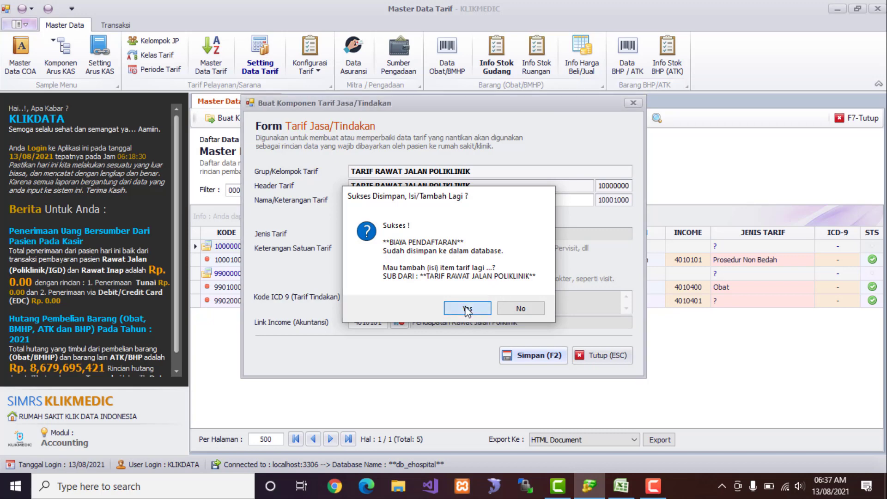
Switch to the Excel outline and check the item that follows PENDAFTARAN under POLIKLINIK ANAK.
{"action": "left_click", "coordinate": [629, 488]}
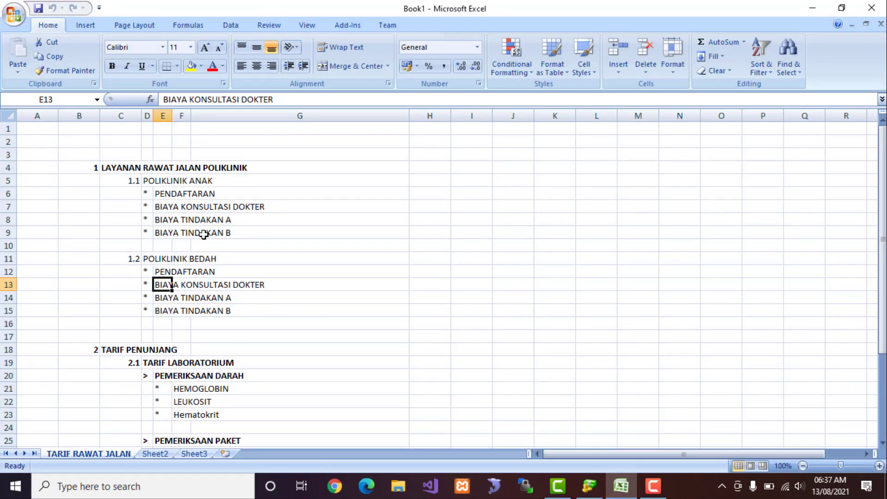
{"action": "left_click", "coordinate": [208, 194]}
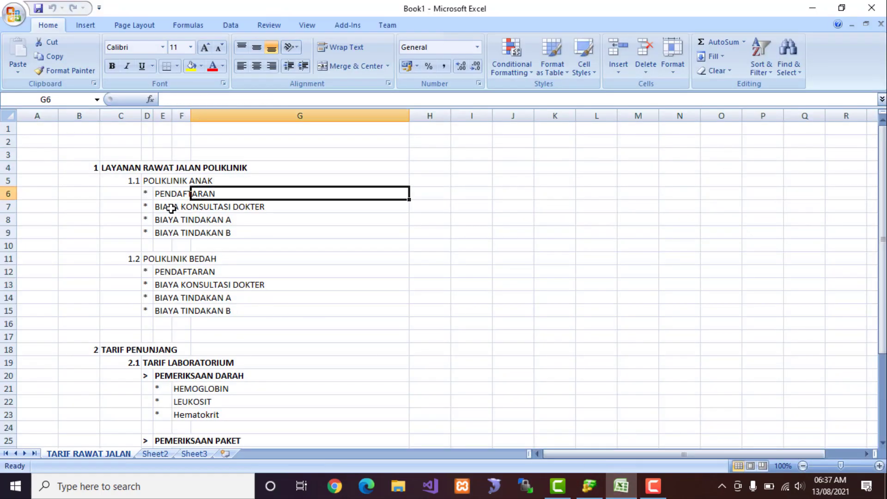
{"action": "left_click", "coordinate": [168, 207]}
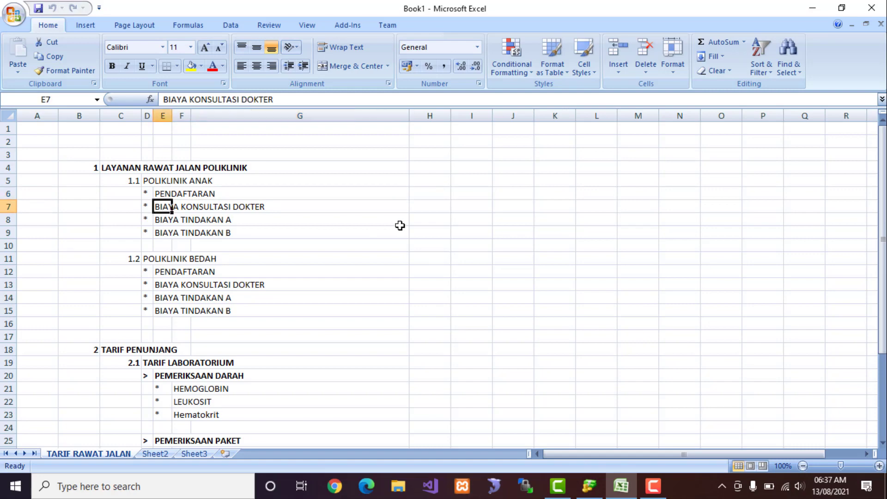
Return to KLIKMEDIC and name the new tariff component BIAYA KONSULTASI DOKTER UMUM.
{"action": "key", "text": "alt+Tab"}
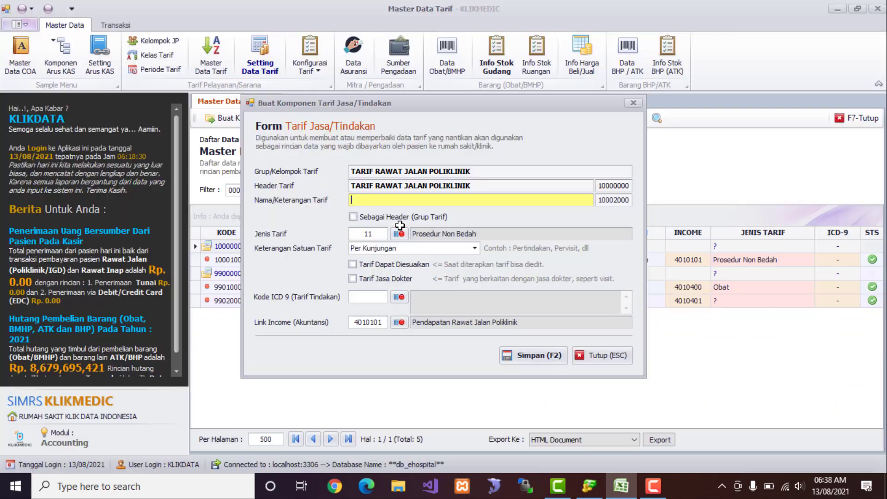
{"action": "type", "text": "BIAYA K"}
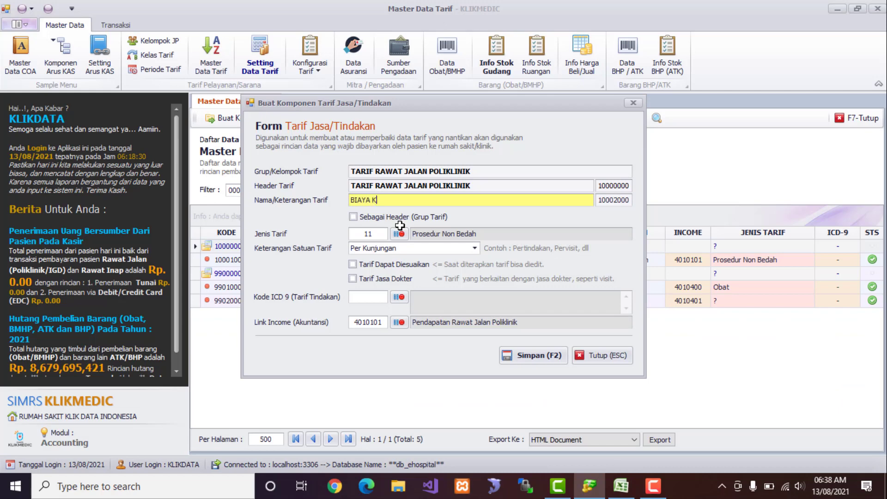
{"action": "type", "text": "ONSULTASI DOK"}
{"action": "type", "text": "TER UMUM"}
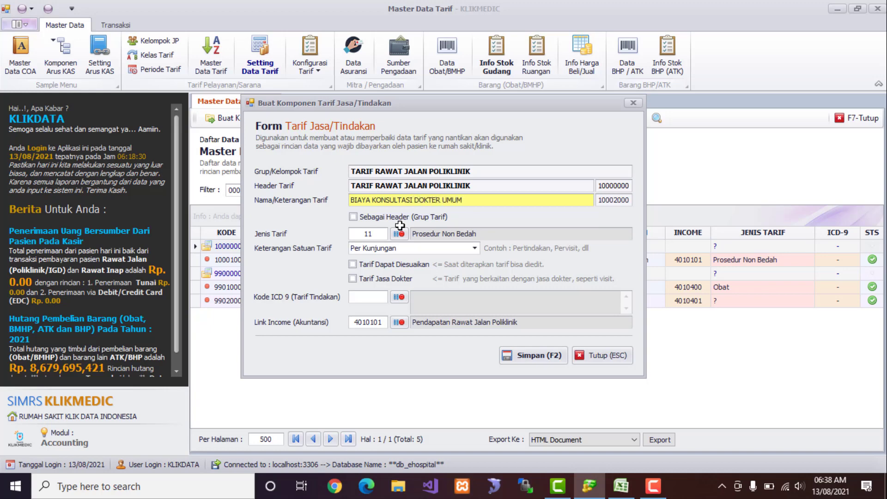
{"action": "key", "text": "Tab"}
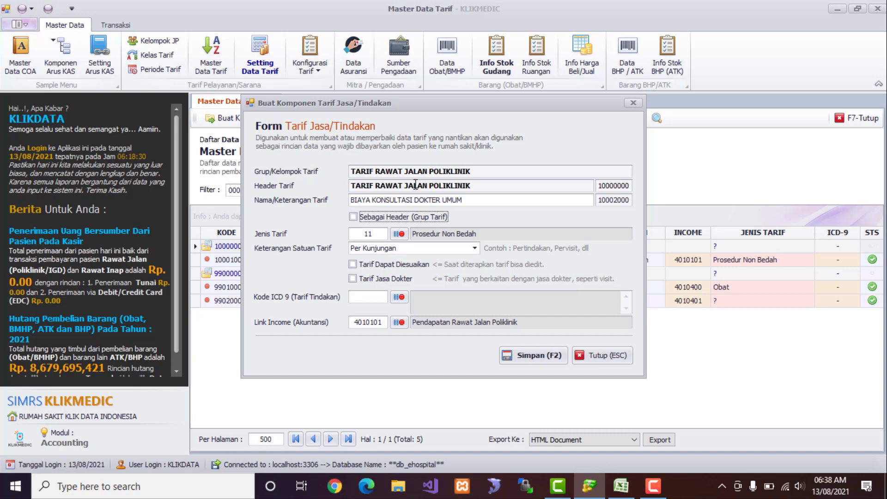
{"action": "left_click_drag", "start_coordinate": [464, 200], "coordinate": [281, 191]}
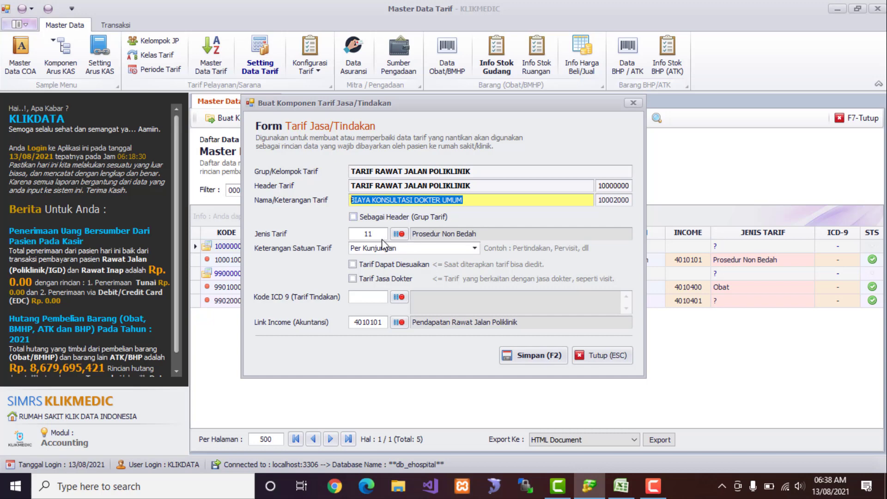
Assign tariff type 13 Konsultasi to the BIAYA KONSULTASI DOKTER UMUM component.
{"action": "left_click", "coordinate": [384, 237]}
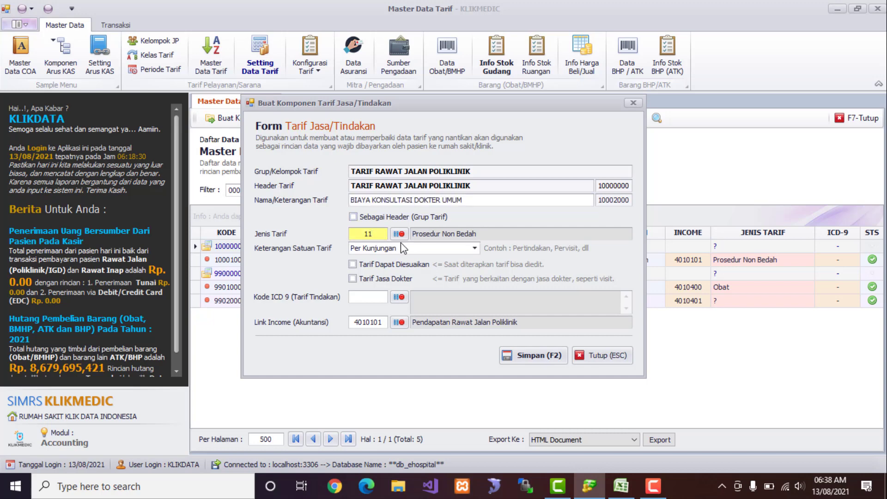
{"action": "left_click", "coordinate": [399, 233]}
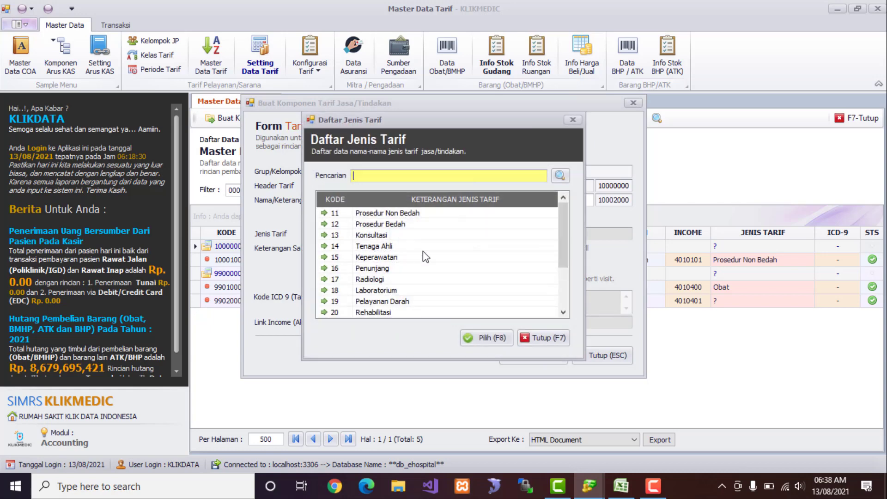
{"action": "left_click", "coordinate": [412, 235]}
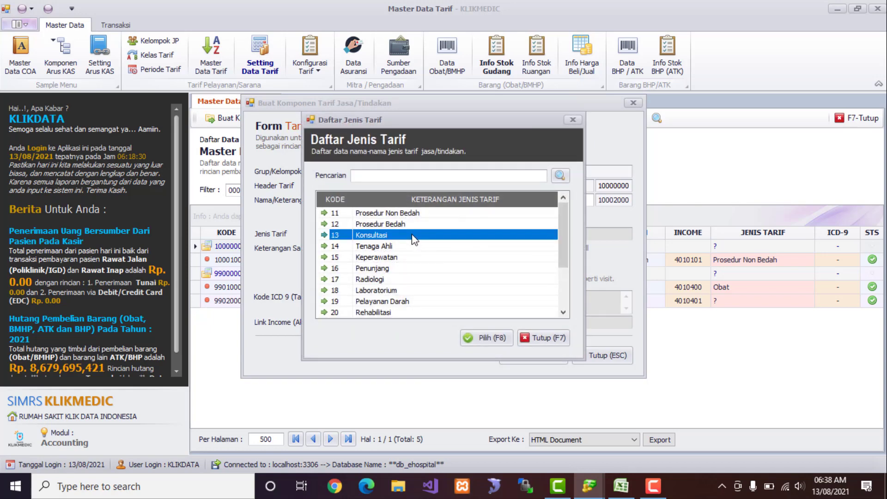
{"action": "double_click", "coordinate": [412, 235]}
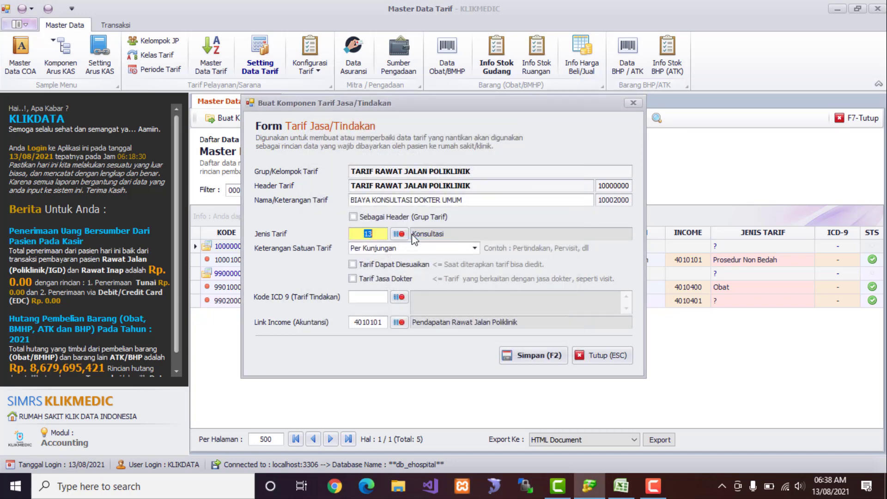
{"action": "key", "text": "Return"}
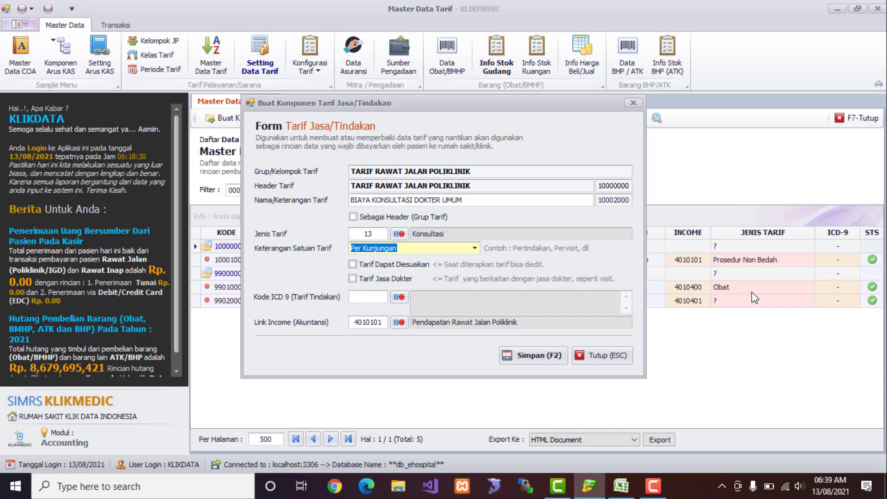
Enter Per Kunjungan as the general doctor consultation's unit description and enable its Tarif Jasa Dokter option.
{"action": "key", "text": "Return"}
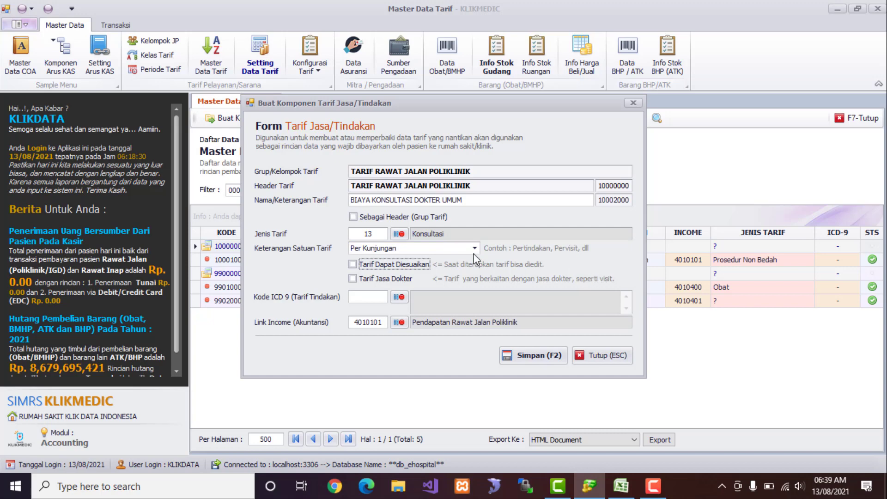
{"action": "left_click_drag", "start_coordinate": [455, 249], "coordinate": [274, 254]}
{"action": "type", "text": "Per"}
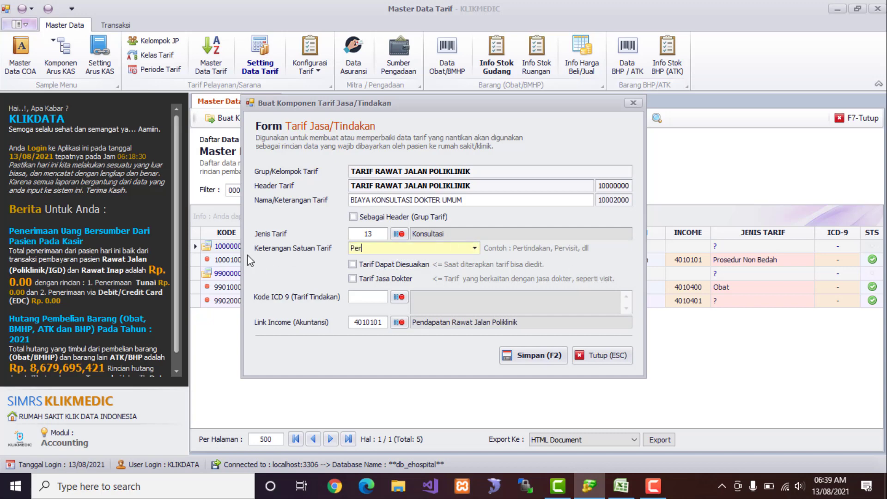
{"action": "type", "text": " Kunjungan"}
{"action": "key", "text": "Tab"}
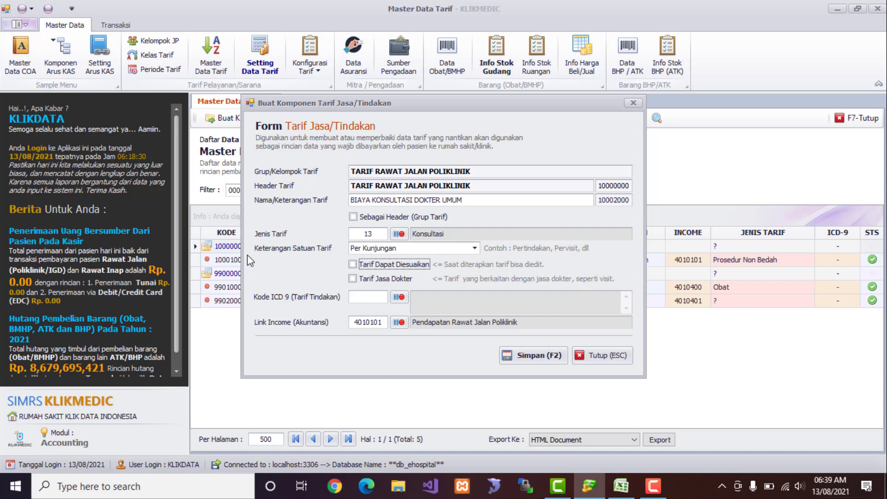
{"action": "key", "text": "Tab"}
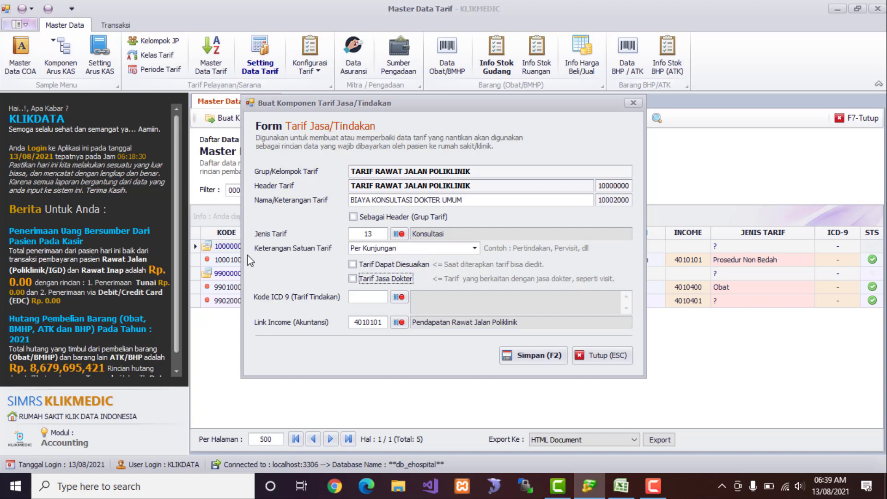
{"action": "key", "text": "space"}
{"action": "key", "text": "Tab"}
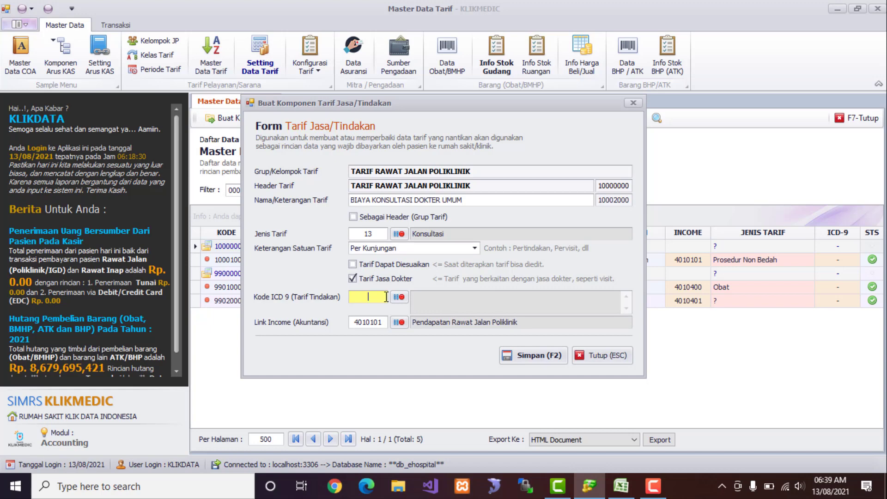
Save the BIAYA KONSULTASI DOKTER UMUM component and continue with another item under the same header.
{"action": "left_click", "coordinate": [375, 323]}
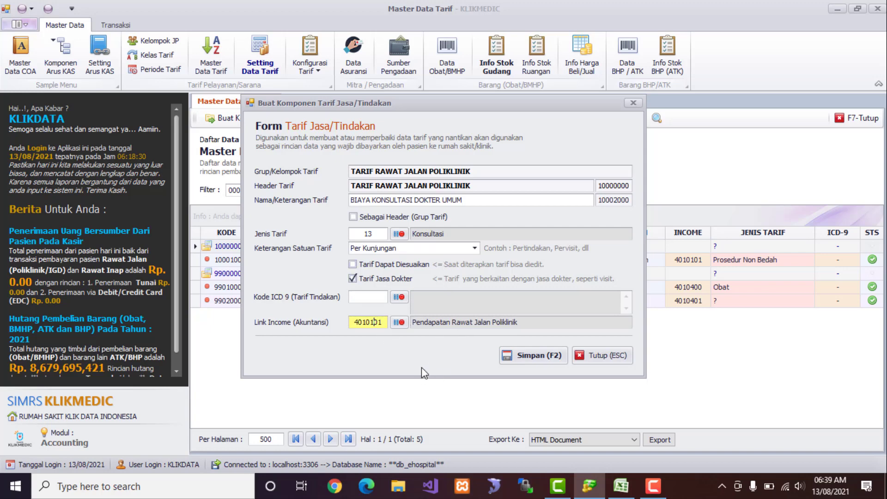
{"action": "left_click", "coordinate": [510, 360]}
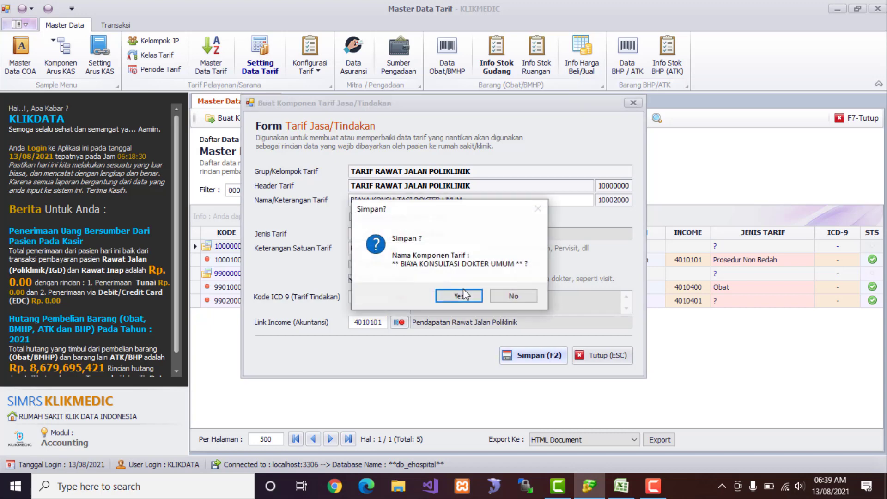
{"action": "left_click", "coordinate": [464, 294]}
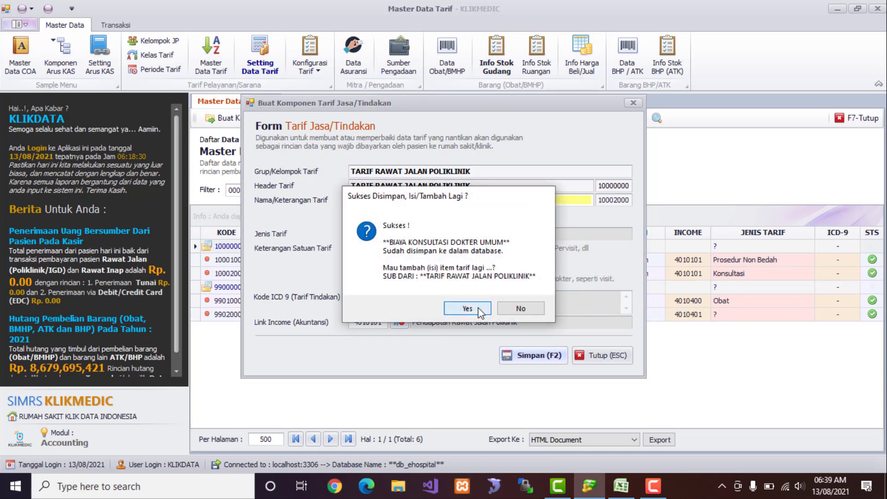
{"action": "left_click", "coordinate": [467, 308]}
Add the component BIAYA KONSULTASI DOKTER GIGI with the carried-over settings, save it and continue with another item under the same header.
{"action": "type", "text": "BIAYA K"}
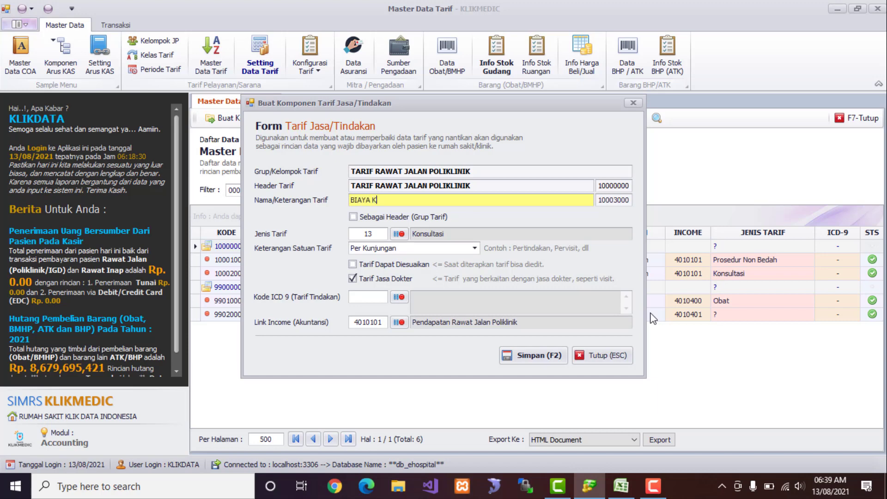
{"action": "type", "text": "ONSULTASI DOKTER GIGI"}
{"action": "key", "text": "Tab"}
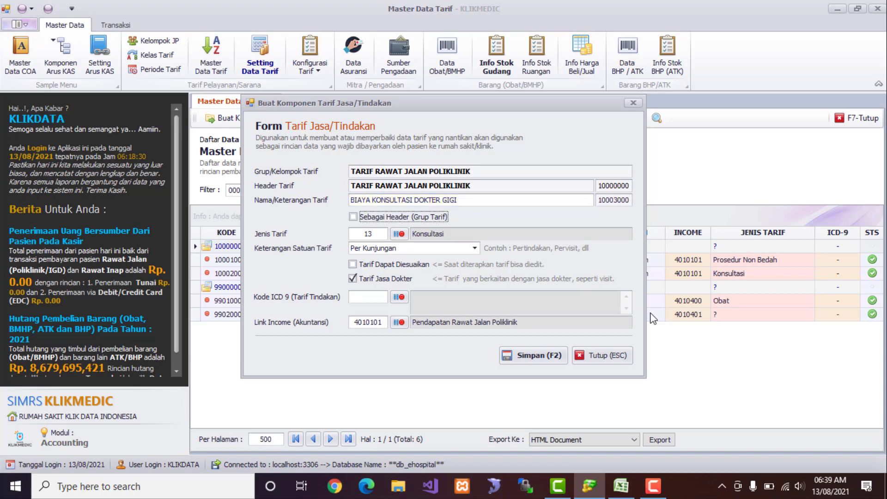
{"action": "key", "text": "Tab"}
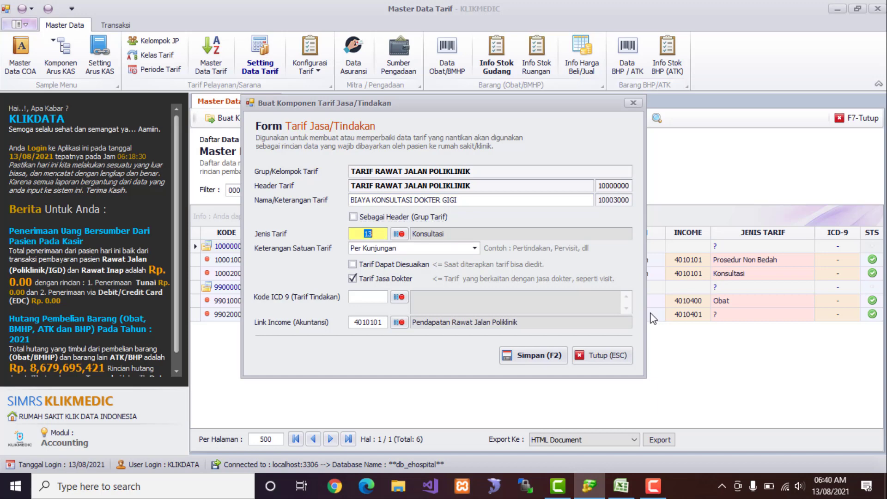
{"action": "key", "text": "Tab"}
{"action": "key", "text": "Tab"}
{"action": "key", "text": "Tab"}
{"action": "key", "text": "Tab"}
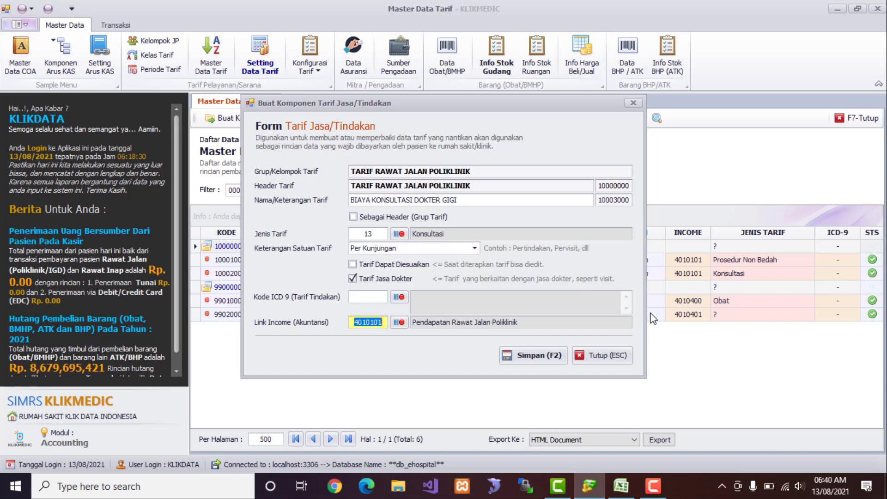
{"action": "key", "text": "F2"}
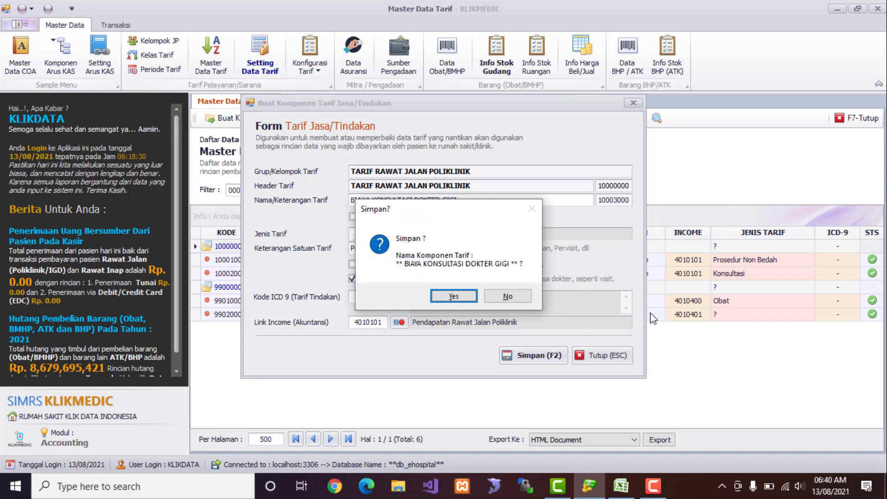
{"action": "key", "text": "Return"}
{"action": "key", "text": "Return"}
Name the new component BIAYA KONSULTASI DOKTER SPESIALIS and move the form aside to uncover the tariff list.
{"action": "type", "text": "BIA"}
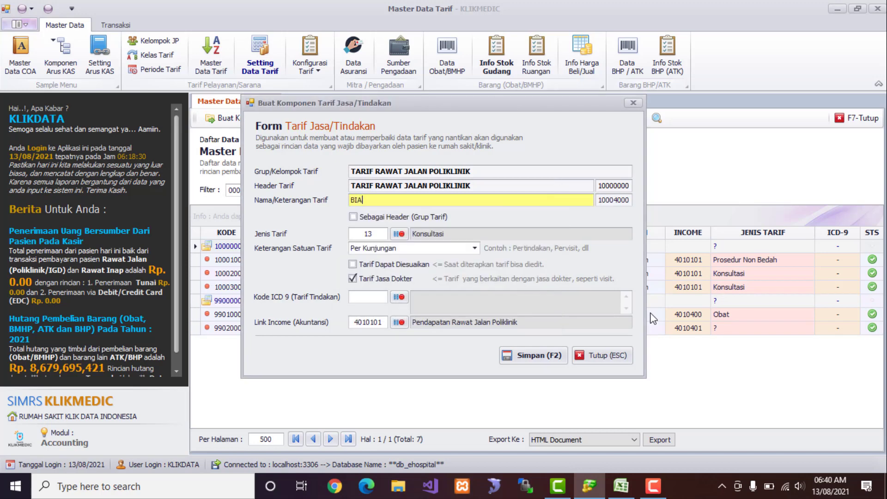
{"action": "type", "text": "YA KONSULTASI DOKTE"}
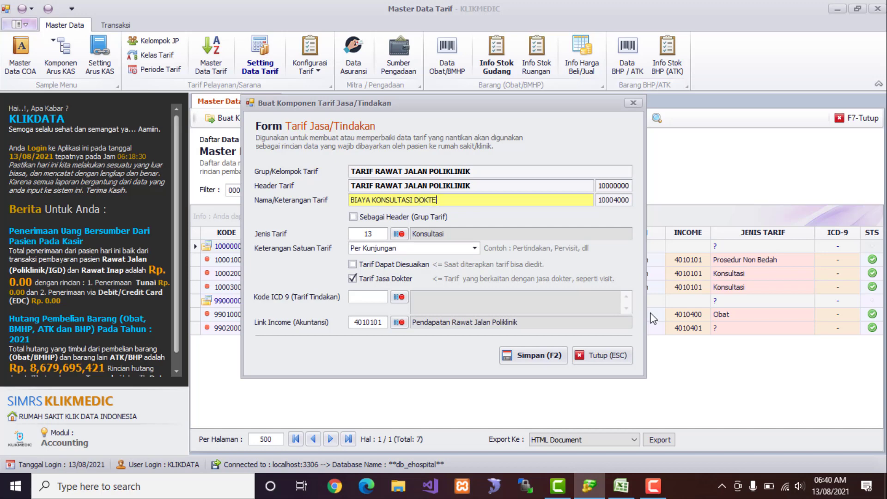
{"action": "type", "text": "R SPESIALIS"}
{"action": "key", "text": "Tab"}
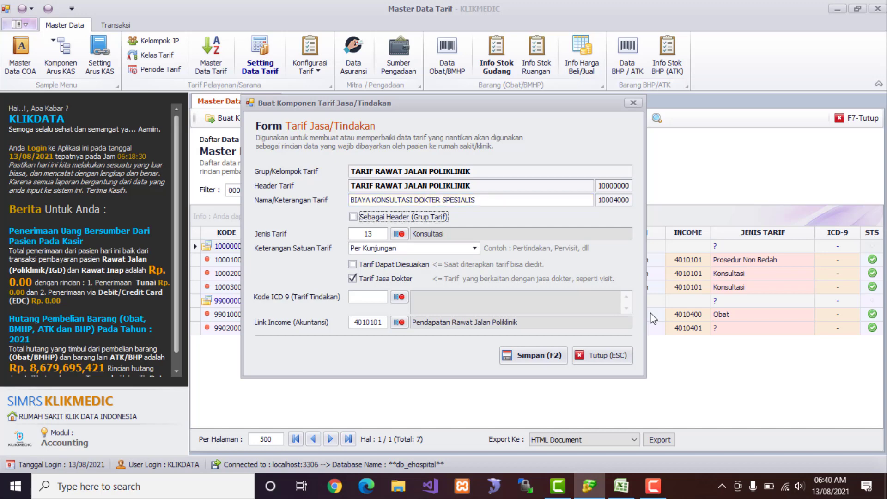
{"action": "key", "text": "Tab"}
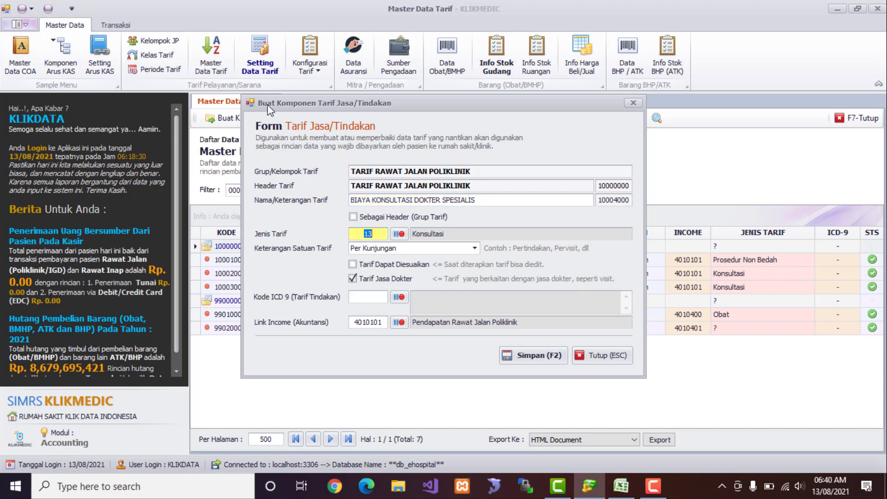
{"action": "left_click_drag", "start_coordinate": [279, 106], "coordinate": [474, 118]}
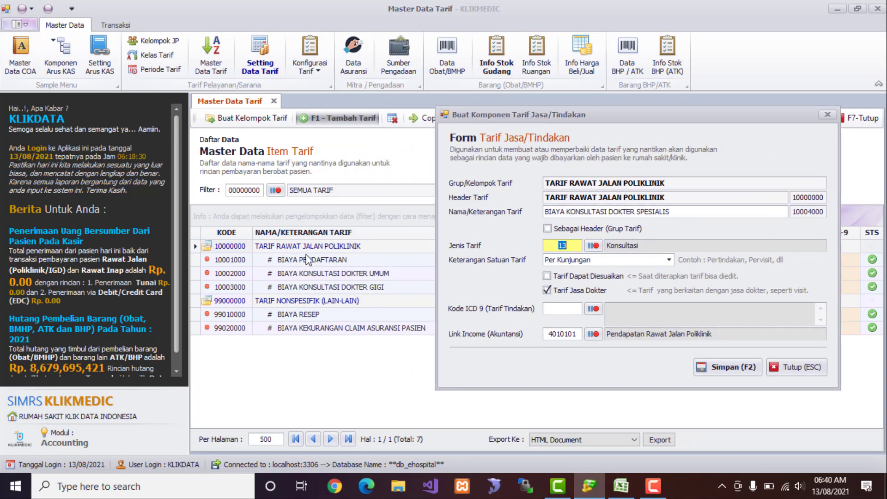
Keep the remaining settings, save the specialist doctor consultation component and continue with another item.
{"action": "key", "text": "Return"}
{"action": "key", "text": "Return"}
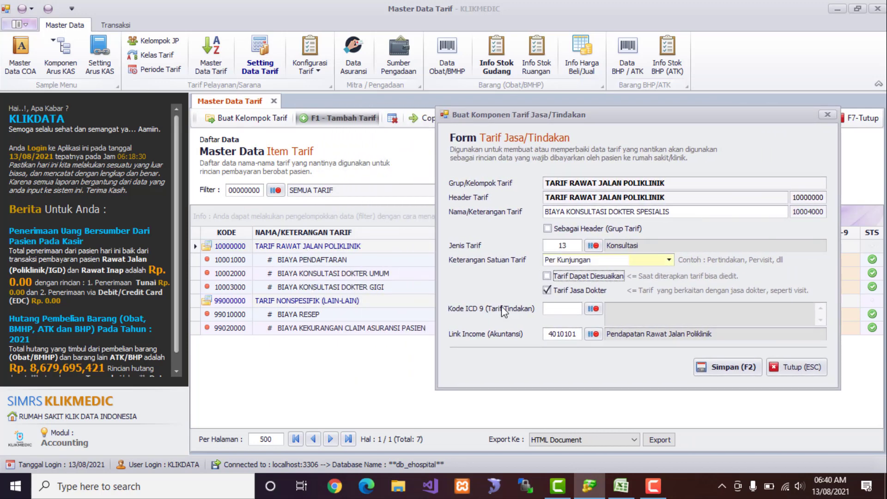
{"action": "key", "text": "Return"}
{"action": "key", "text": "Return"}
{"action": "key", "text": "Return"}
{"action": "key", "text": "Return"}
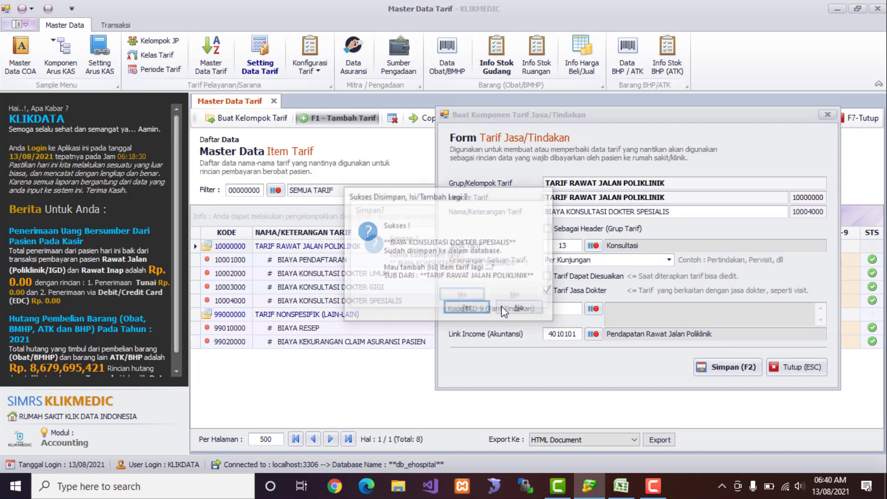
{"action": "key", "text": "Return"}
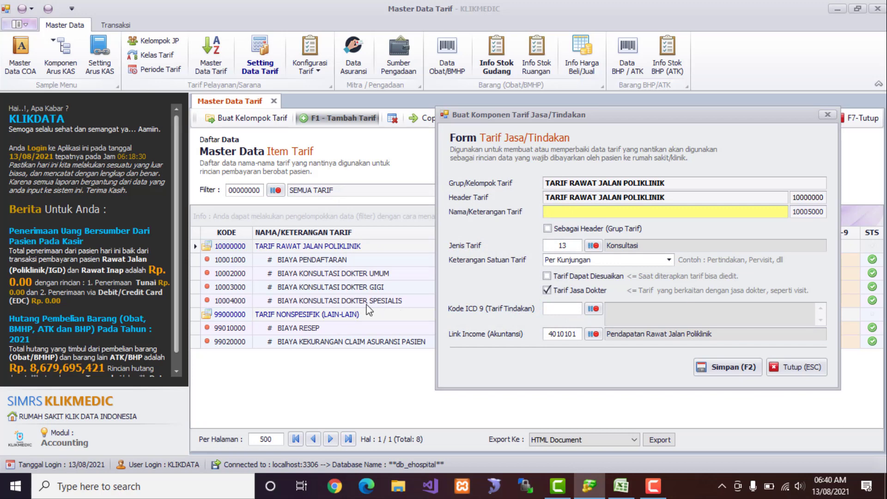
Name the new component BIAYA KONSULTASI DOKTER SUB-SPESIALIS, keeping type 13 Konsultasi, Per Kunjungan, Tarif Jasa Dokter and income link 4010101.
{"action": "type", "text": "BIAYA KONSULTASI DOKTER "}
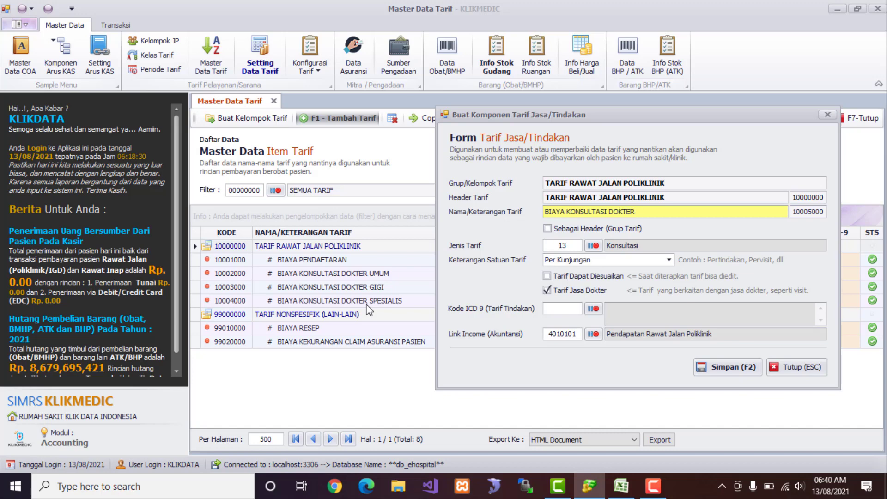
{"action": "type", "text": "SUB-SPESIALIS"}
{"action": "key", "text": "Tab"}
{"action": "key", "text": "Tab"}
{"action": "key", "text": "Tab"}
{"action": "key", "text": "Tab"}
{"action": "key", "text": "Tab"}
{"action": "key", "text": "Tab"}
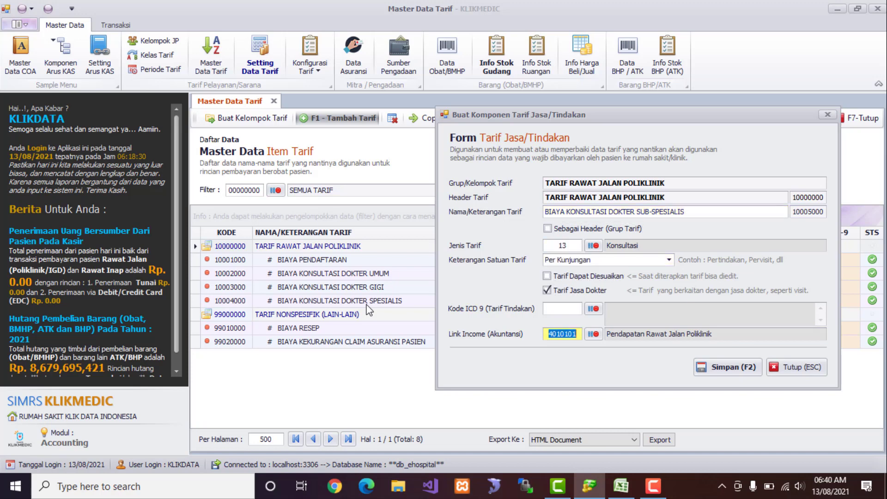
Save the sub-specialist consultation component and decline adding another item under TARIF RAWAT JALAN POLIKLINIK.
{"action": "key", "text": "F2"}
{"action": "key", "text": "Return"}
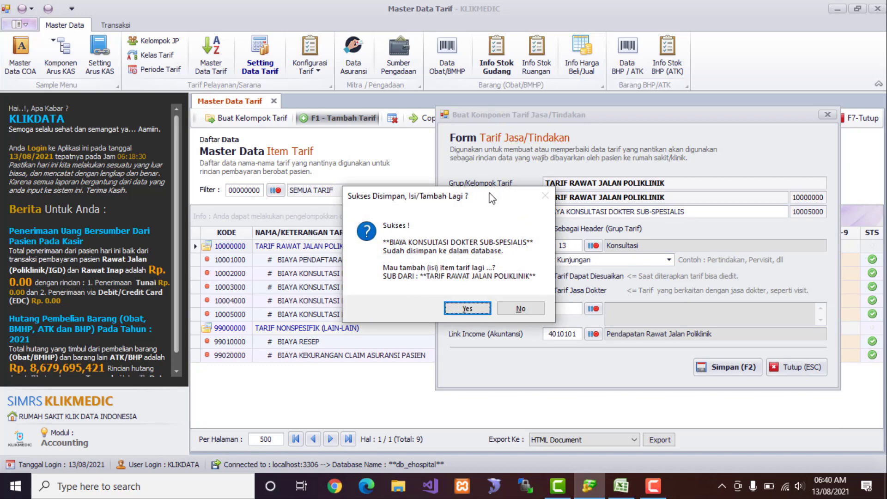
{"action": "left_click_drag", "start_coordinate": [493, 198], "coordinate": [742, 186]}
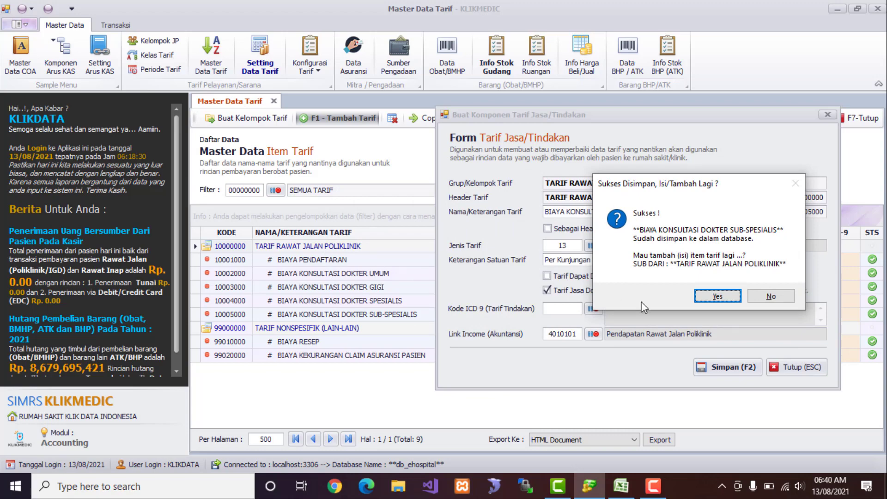
{"action": "left_click", "coordinate": [764, 296]}
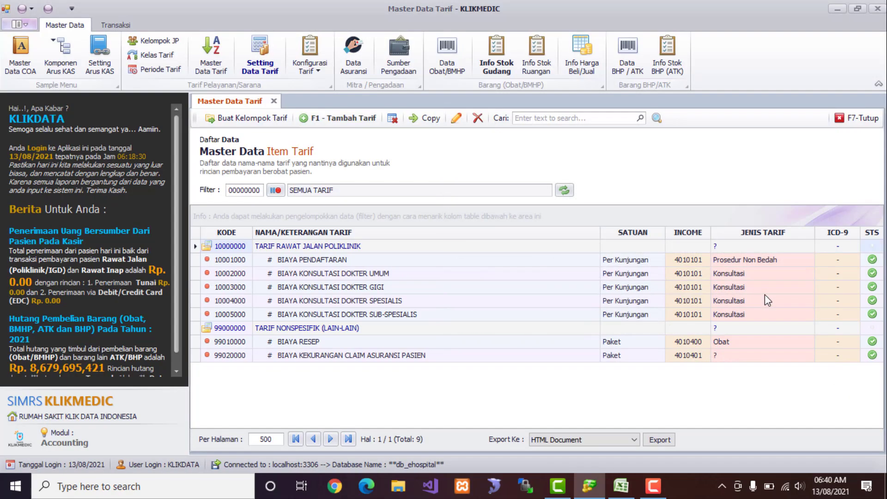
Review the registration and doctor consultation items listed under TARIF RAWAT JALAN POLIKLINIK.
{"action": "left_click", "coordinate": [352, 262]}
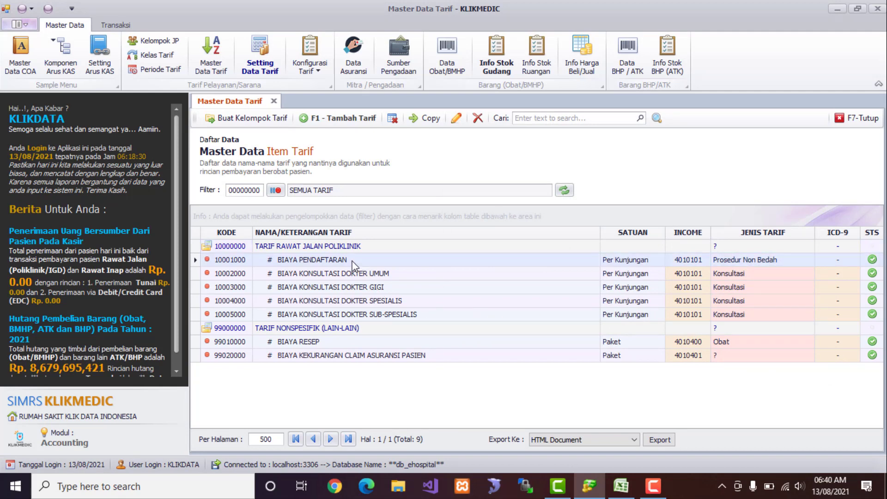
{"action": "left_click", "coordinate": [388, 274]}
{"action": "left_click", "coordinate": [386, 288]}
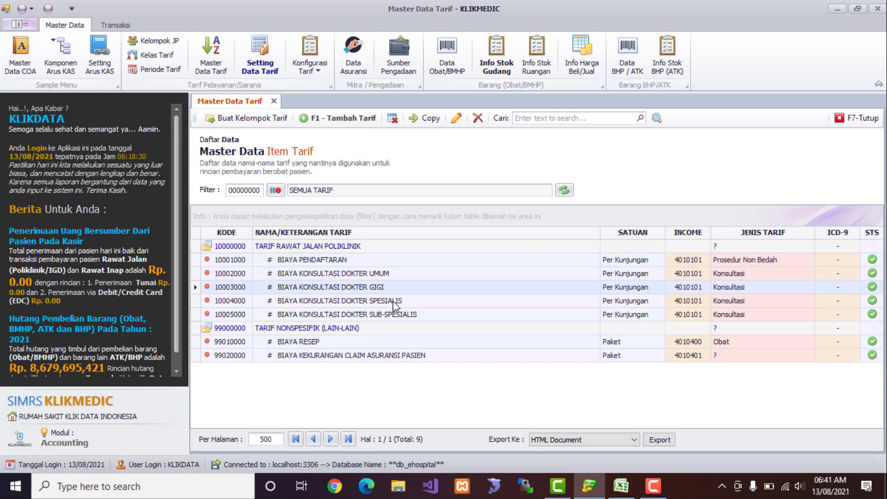
{"action": "left_click", "coordinate": [393, 301]}
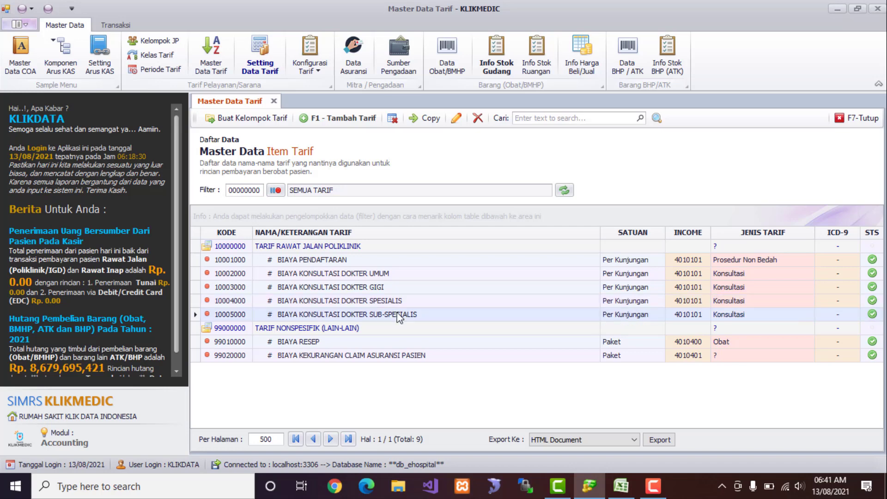
Switch to the Excel outline and fill the PENDAFTARAN and BIAYA KONSULTASI DOKTER rows yellow under POLIKLINIK ANAK and POLIKLINIK BEDAH.
{"action": "key", "text": "alt+Tab"}
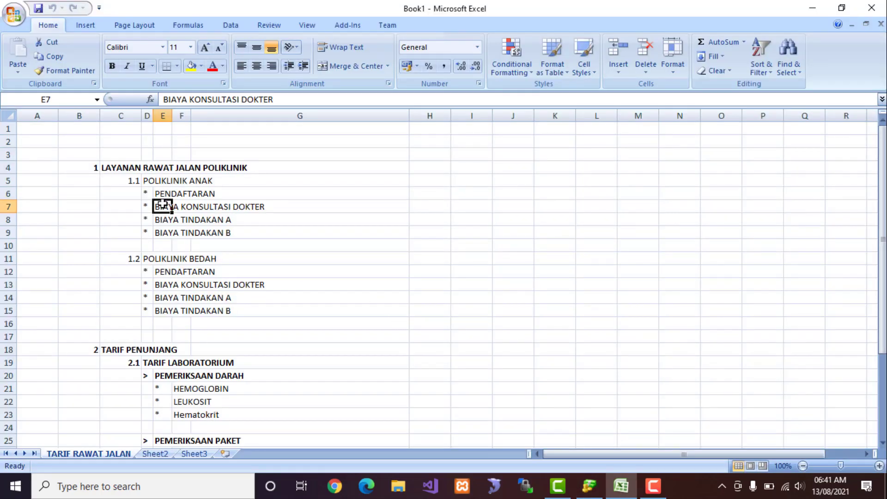
{"action": "left_click_drag", "start_coordinate": [163, 206], "coordinate": [256, 206]}
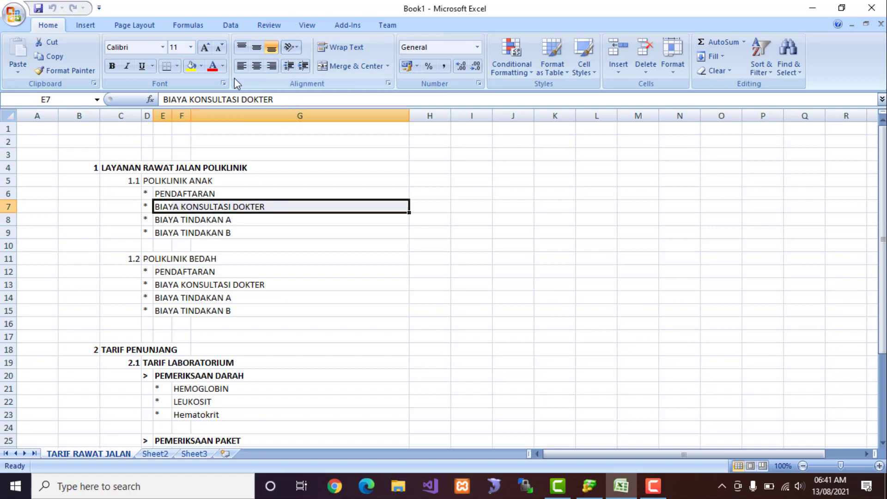
{"action": "left_click", "coordinate": [191, 65]}
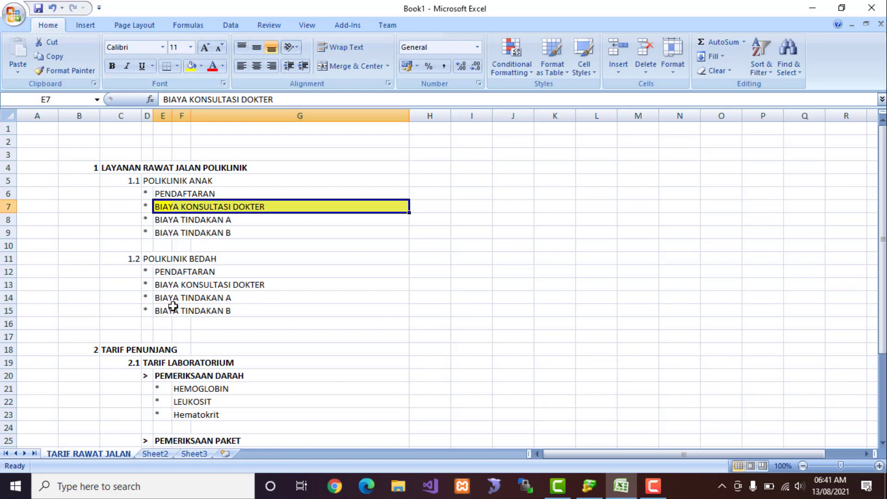
{"action": "left_click_drag", "start_coordinate": [160, 283], "coordinate": [245, 283]}
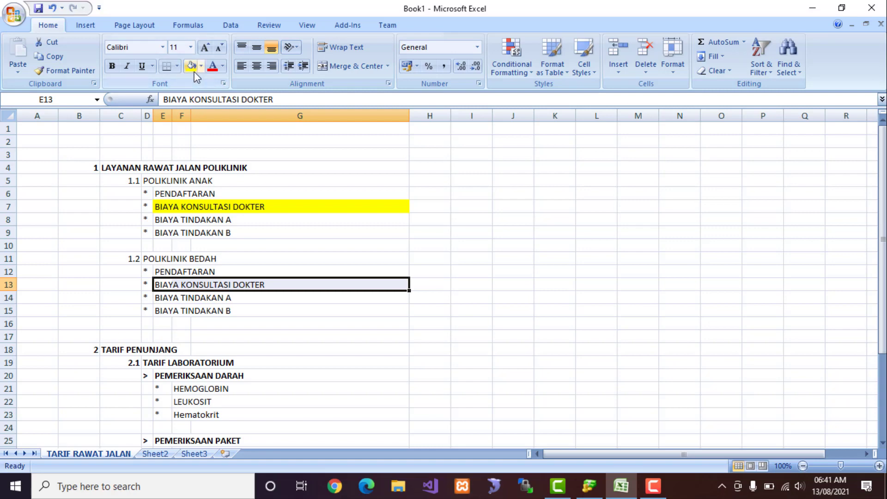
{"action": "left_click", "coordinate": [191, 66]}
{"action": "left_click_drag", "start_coordinate": [162, 272], "coordinate": [232, 271]}
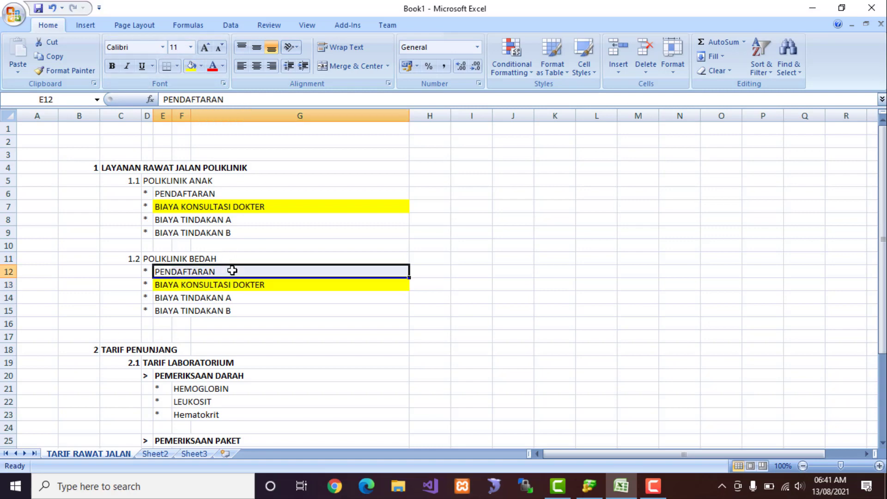
{"action": "left_click", "coordinate": [190, 65]}
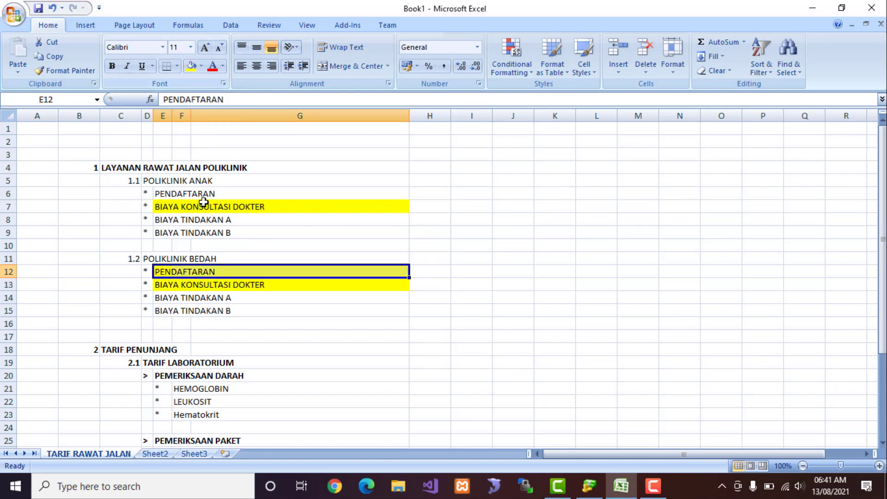
{"action": "left_click_drag", "start_coordinate": [162, 194], "coordinate": [228, 193]}
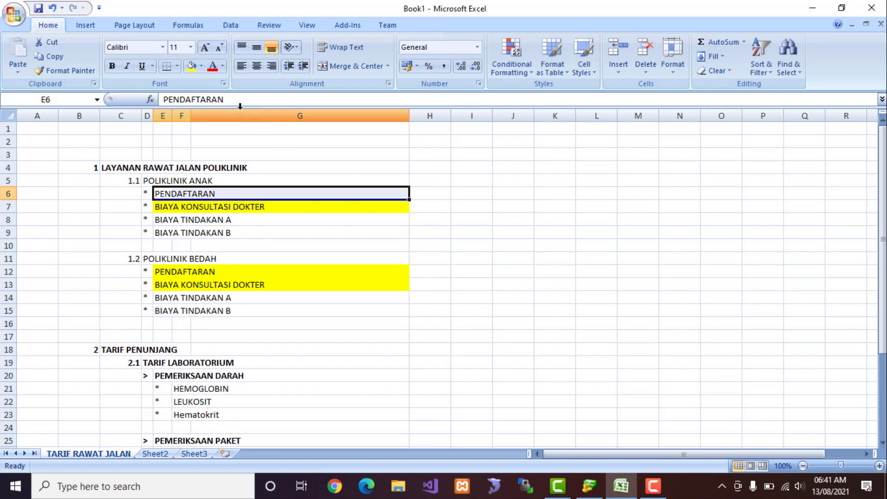
{"action": "left_click", "coordinate": [190, 69]}
Compare KLIKMEDIC's tariff list with the Excel outline, examining the BIAYA TINDAKAN rows under POLIKLINIK ANAK and POLIKLINIK BEDAH.
{"action": "key", "text": "alt+Tab"}
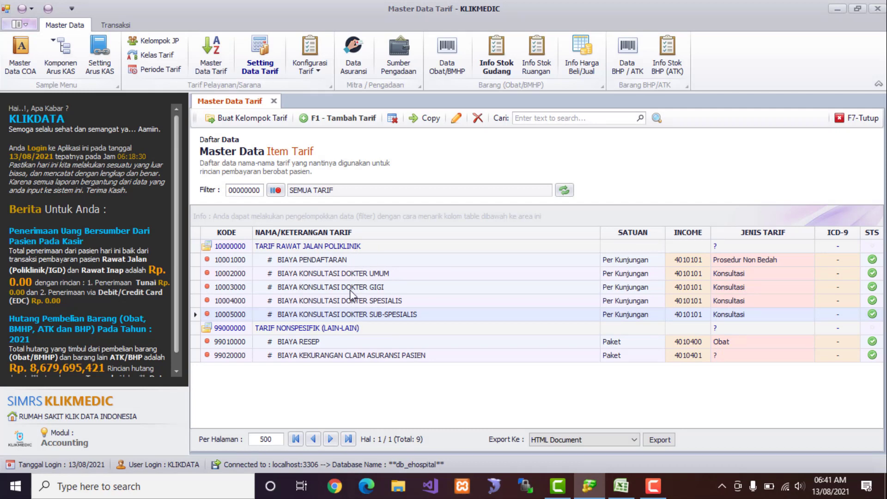
{"action": "key", "text": "alt+Tab"}
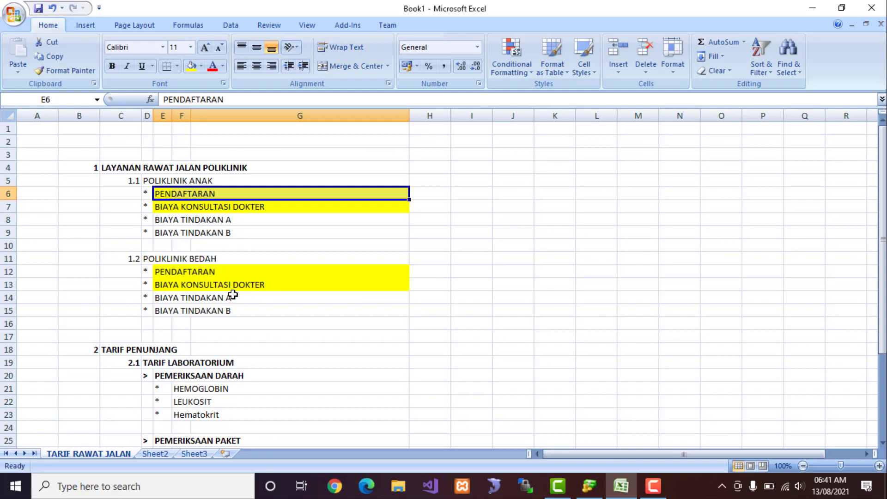
{"action": "left_click", "coordinate": [205, 218]}
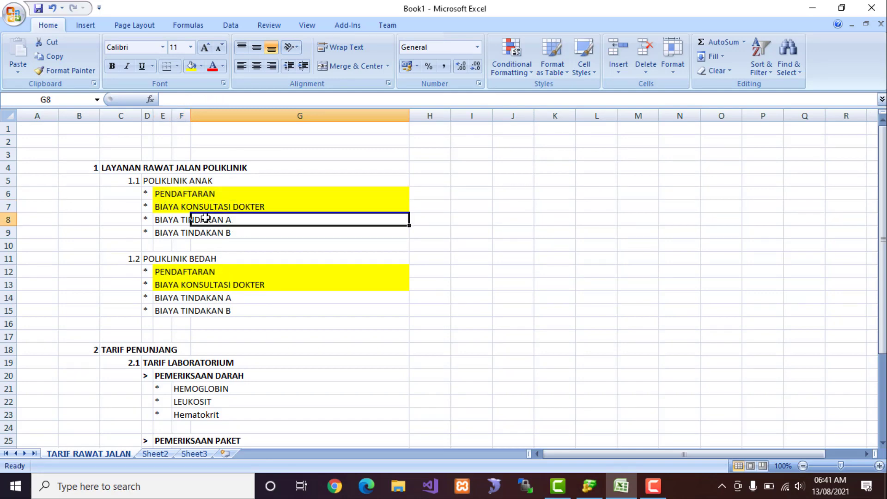
{"action": "left_click", "coordinate": [215, 299]}
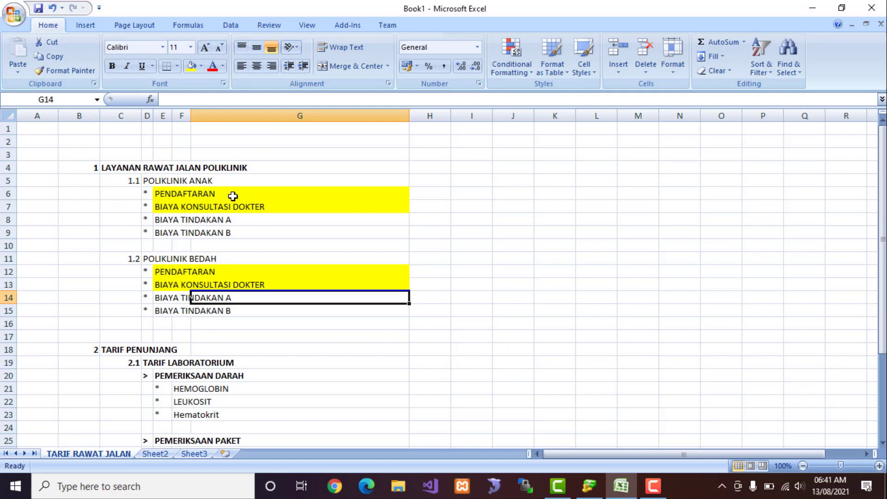
{"action": "left_click", "coordinate": [170, 180]}
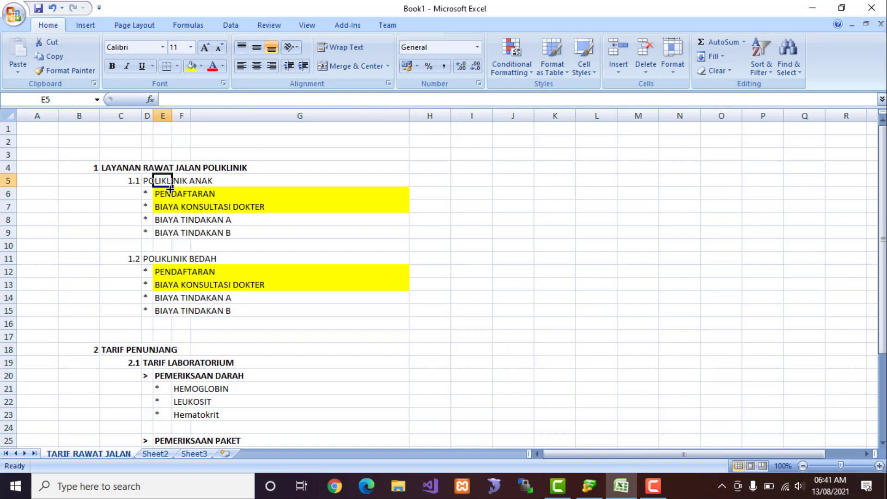
{"action": "left_click", "coordinate": [148, 260]}
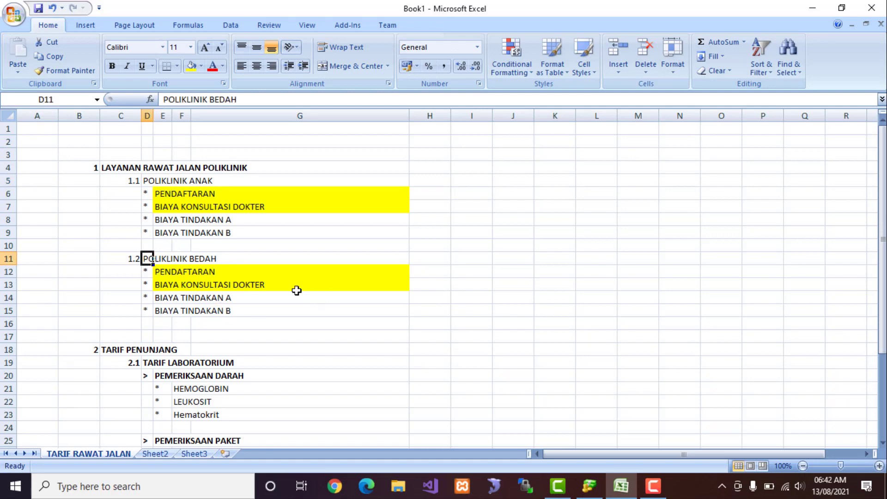
{"action": "left_click", "coordinate": [185, 302]}
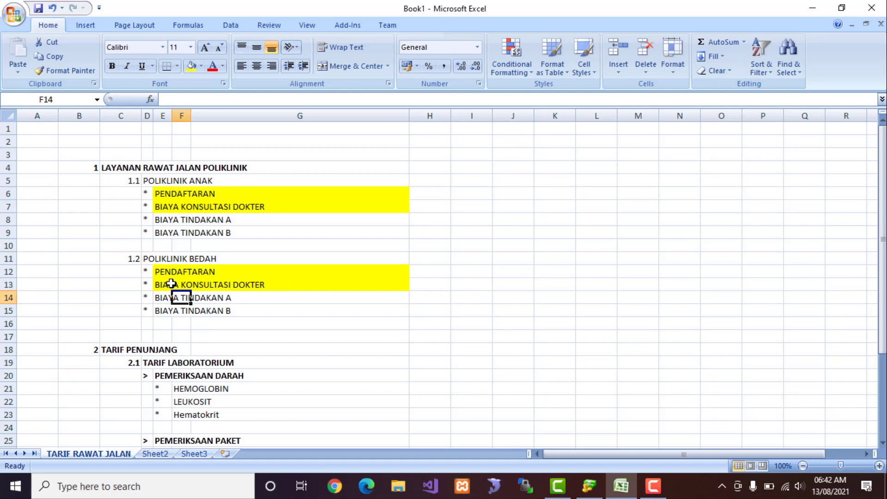
Switch to KLIKMEDIC and select the TARIF RAWAT JALAN POLIKLINIK group in the tariff list.
{"action": "left_click", "coordinate": [589, 485]}
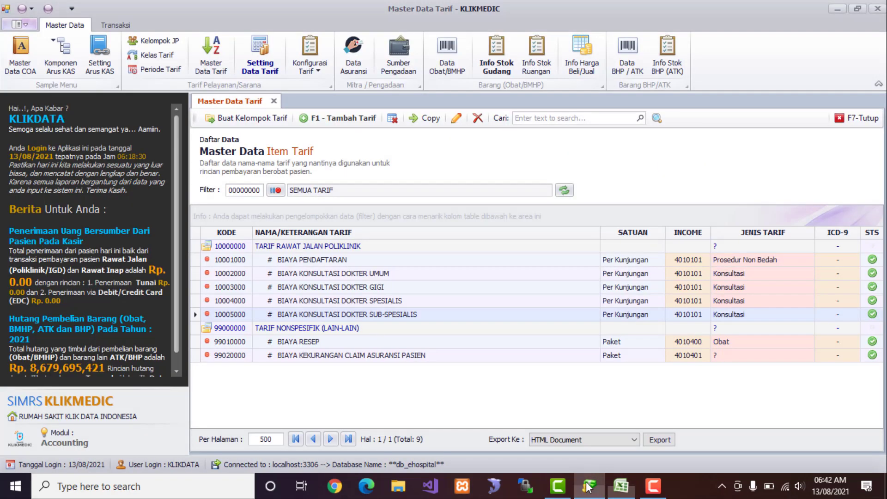
{"action": "left_click", "coordinate": [312, 249]}
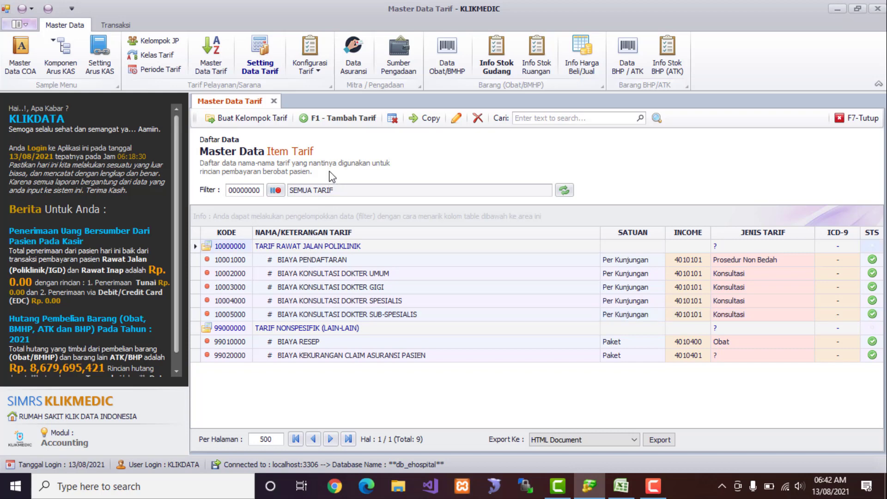
{"action": "left_click", "coordinate": [331, 119]}
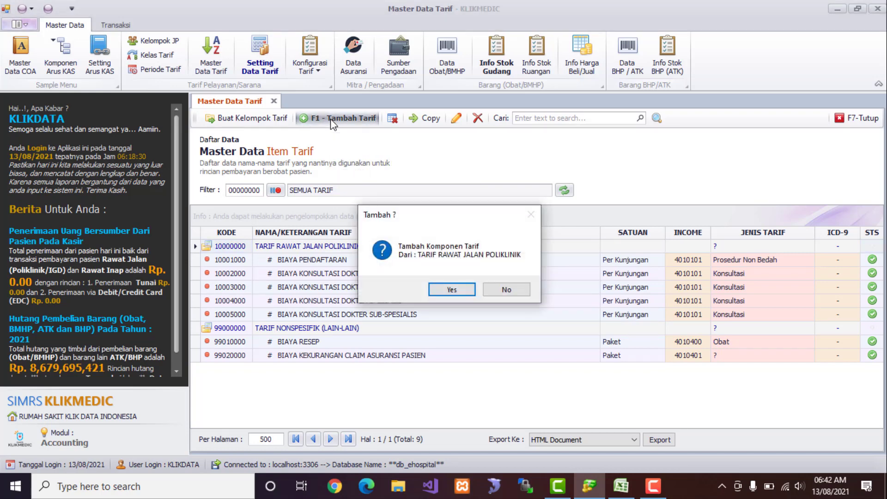
{"action": "left_click", "coordinate": [506, 288]}
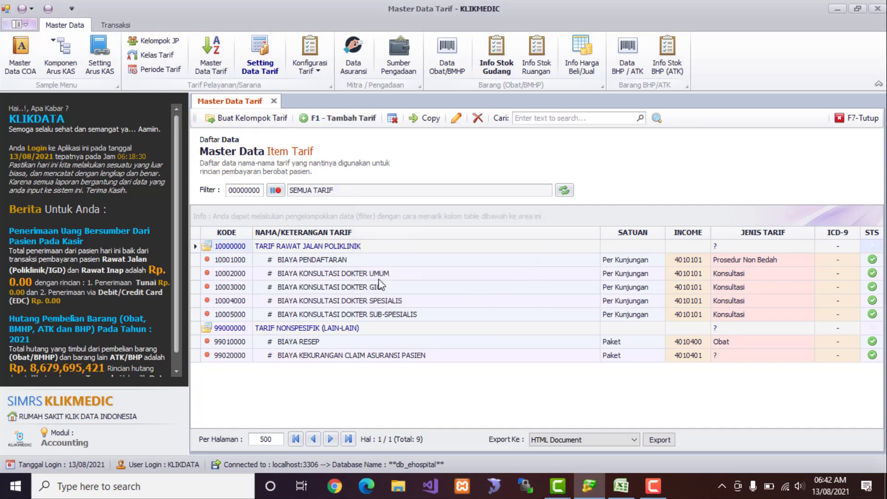
{"action": "left_click", "coordinate": [268, 120]}
{"action": "left_click", "coordinate": [600, 214]}
{"action": "left_click", "coordinate": [260, 329]}
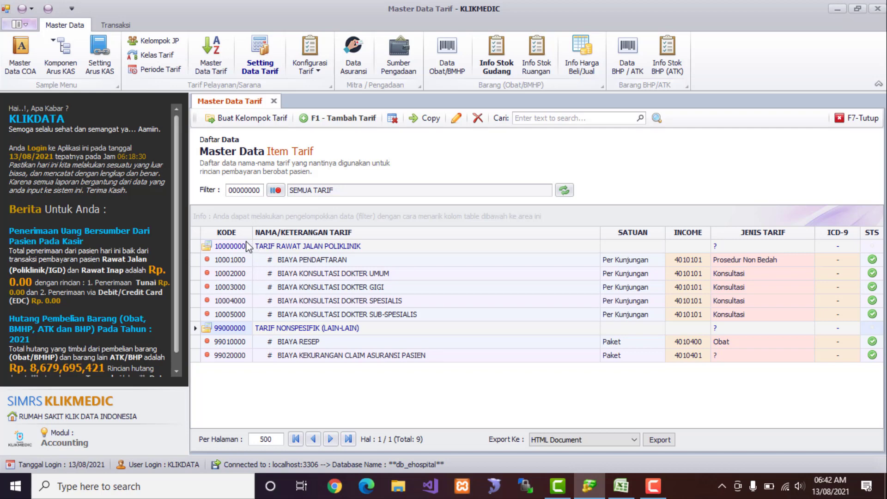
Start a new tariff component under TARIF RAWAT JALAN POLIKLINIK, checking the POLIKLINIK ANAK heading in the Excel outline for its name.
{"action": "left_click", "coordinate": [321, 249]}
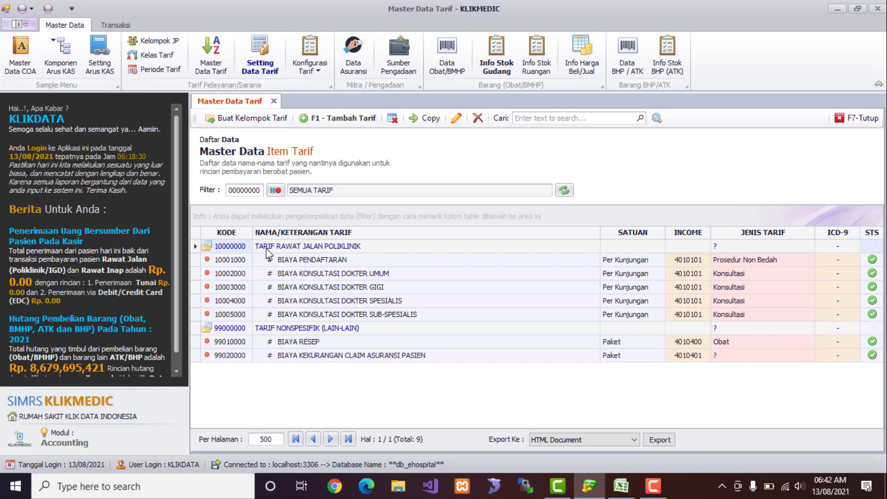
{"action": "left_click", "coordinate": [350, 119]}
{"action": "left_click", "coordinate": [453, 288]}
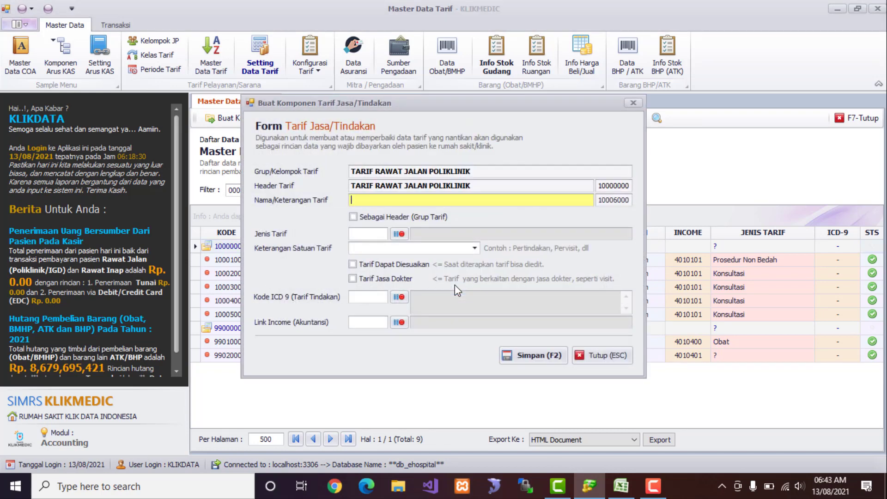
{"action": "left_click_drag", "start_coordinate": [425, 105], "coordinate": [554, 113]}
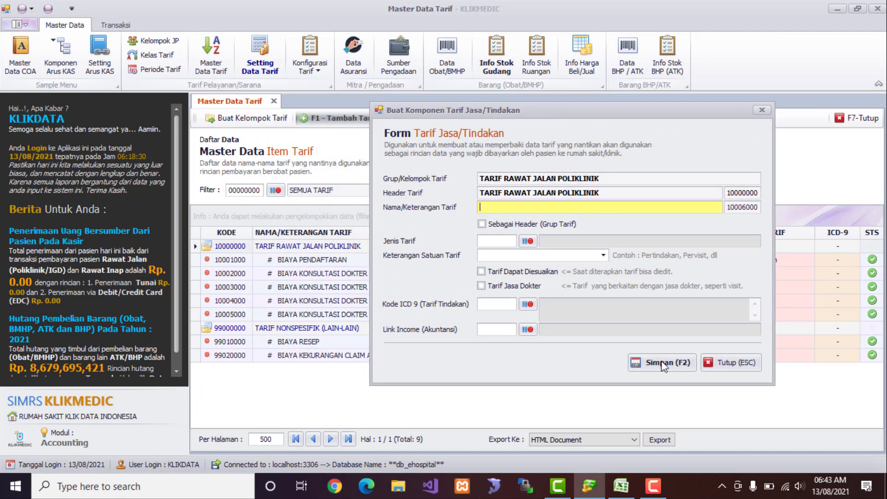
{"action": "left_click", "coordinate": [621, 485]}
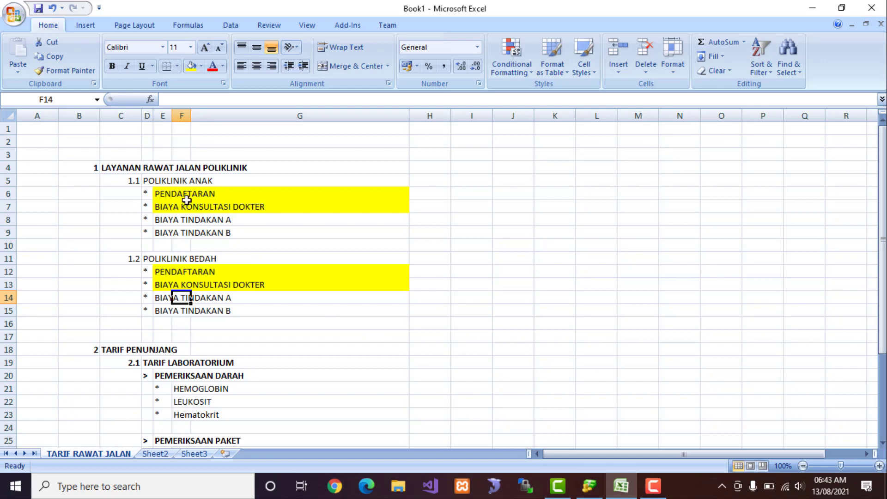
{"action": "left_click", "coordinate": [163, 183]}
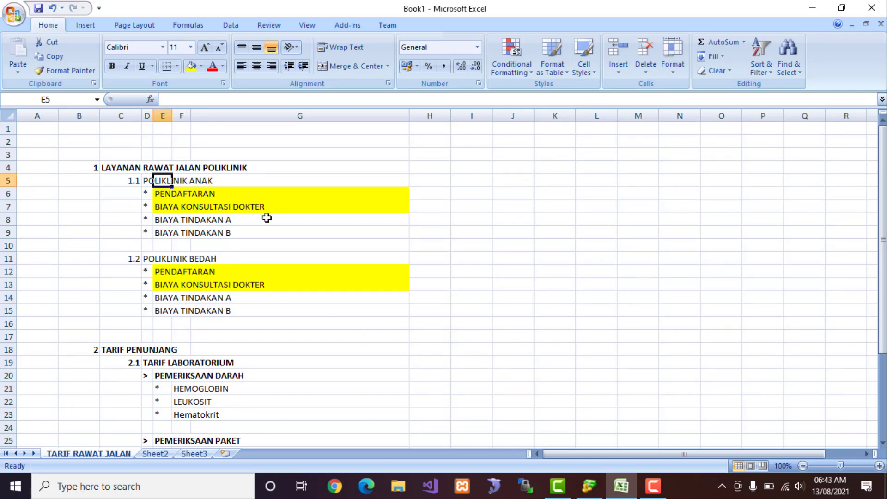
{"action": "key", "text": "alt+Tab"}
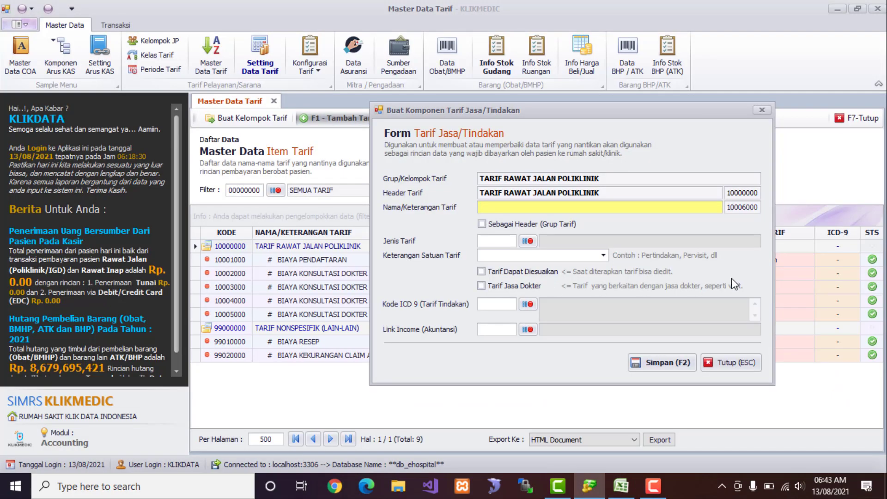
Name the component TARIF JASA/TINDAKAN POLIKLINIK ANAK, mark it as a header (Grup Tarif) and save it.
{"action": "type", "text": "TARIF JASA/TINDAKAN POLIKLI"}
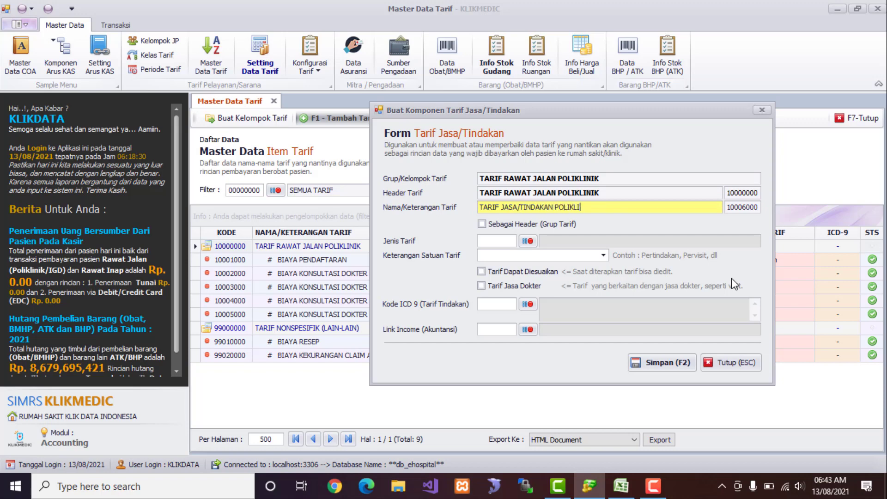
{"action": "type", "text": "NIK ANAK"}
{"action": "key", "text": "Tab"}
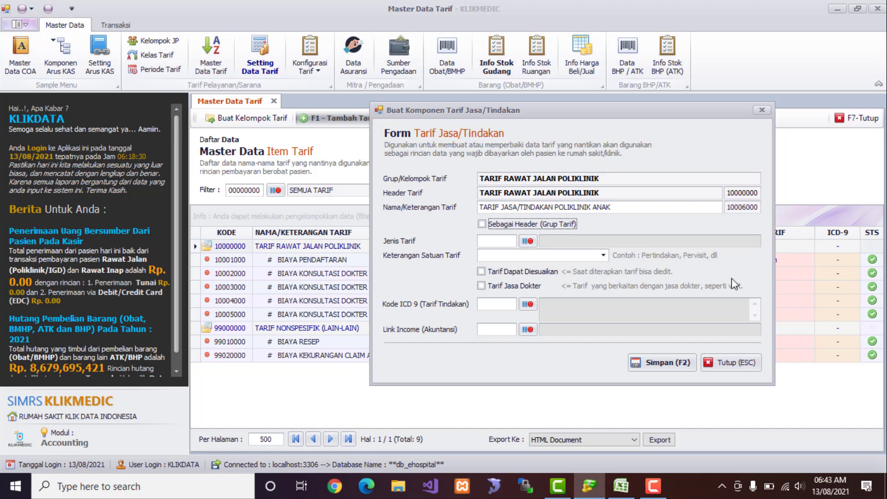
{"action": "key", "text": "space"}
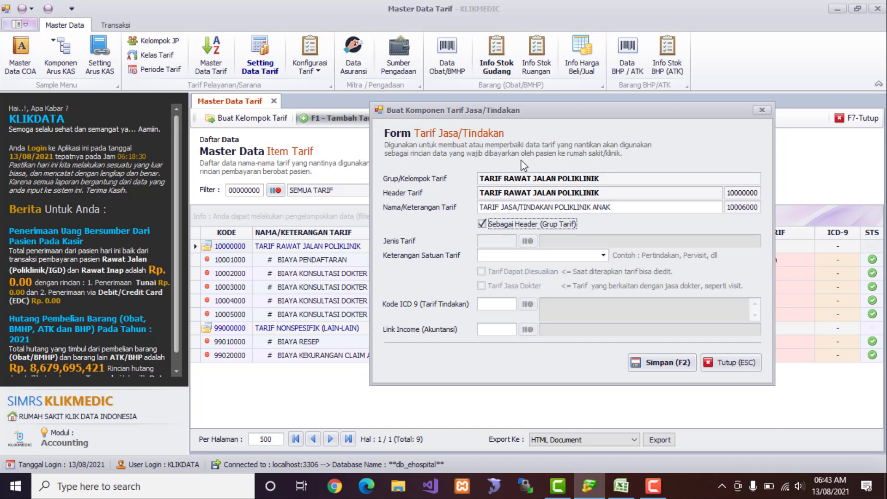
{"action": "left_click", "coordinate": [640, 209]}
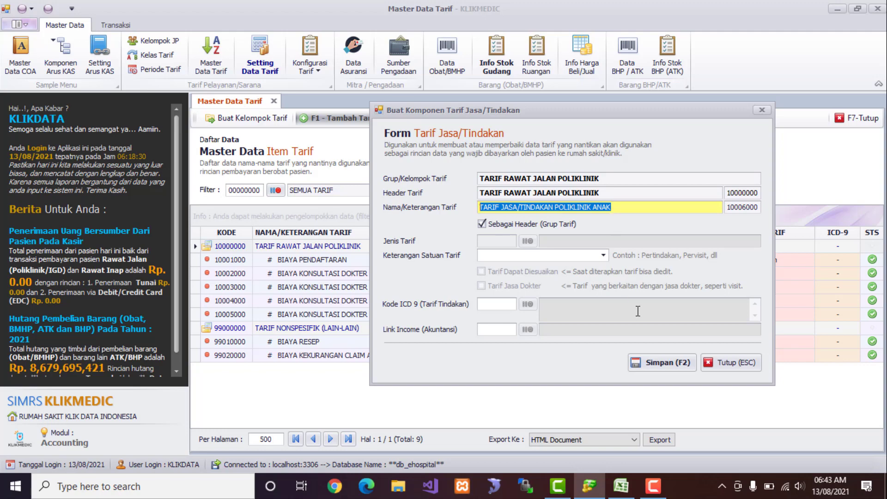
{"action": "left_click", "coordinate": [655, 360]}
{"action": "left_click", "coordinate": [484, 298]}
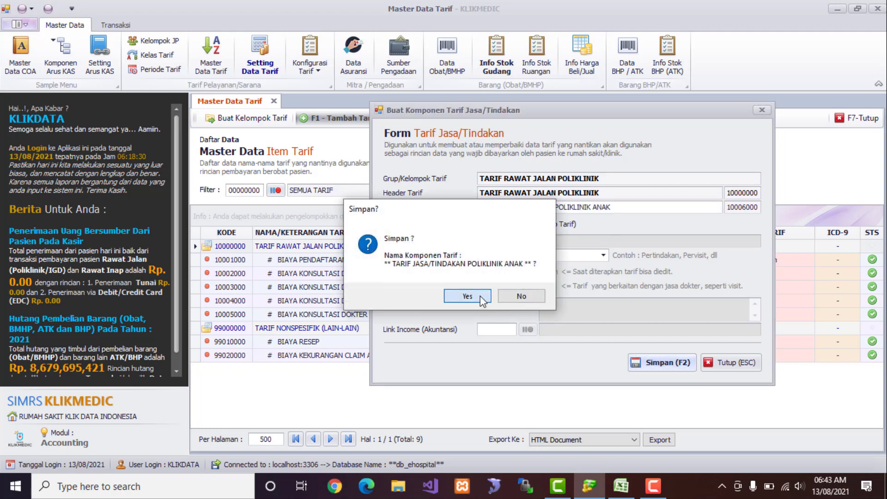
Start a new component under TARIF JASA/TINDAKAN POLIKLINIK ANAK, checking the BIAYA TINDAKAN A and B rows in the Excel outline.
{"action": "left_click", "coordinate": [373, 328]}
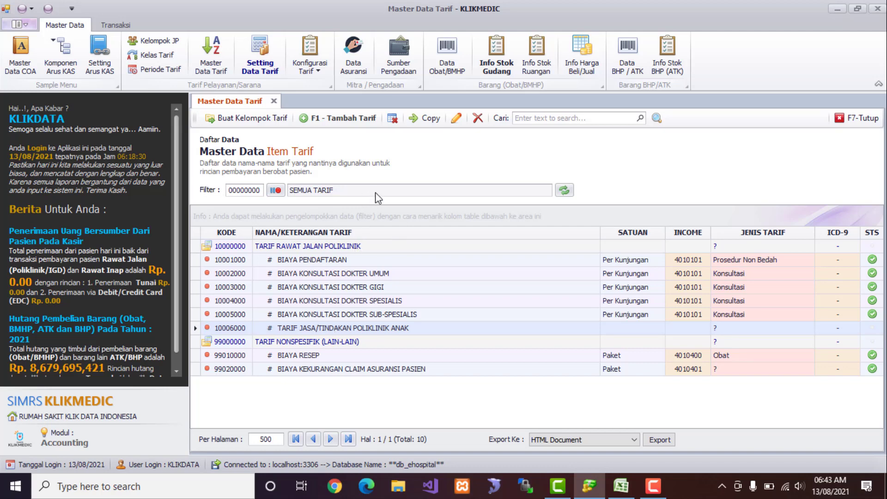
{"action": "left_click", "coordinate": [342, 118]}
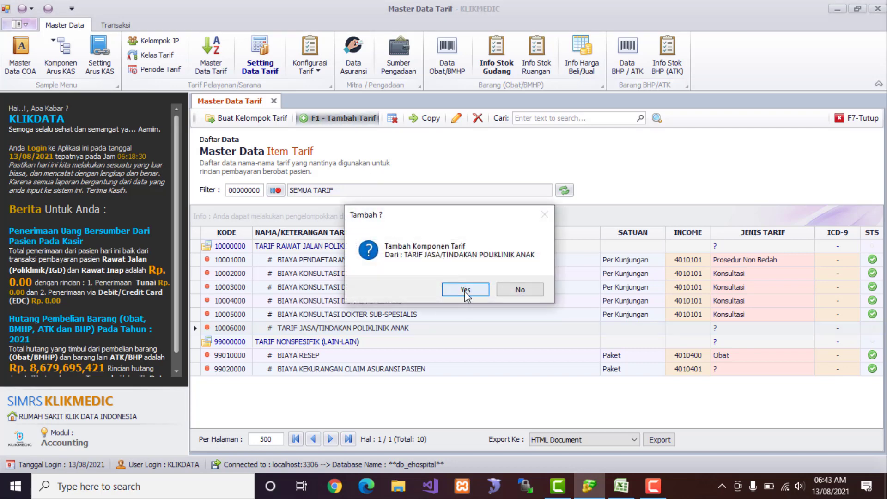
{"action": "left_click", "coordinate": [464, 290]}
{"action": "left_click_drag", "start_coordinate": [434, 98], "coordinate": [623, 121]}
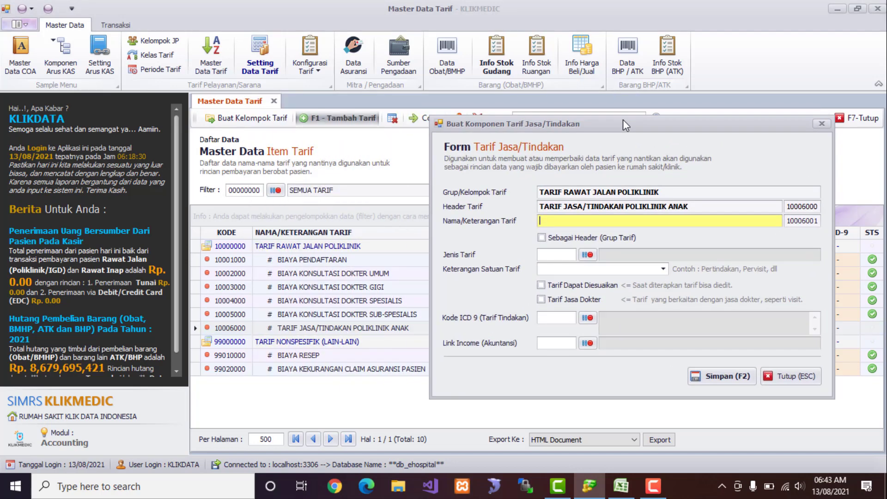
{"action": "left_click", "coordinate": [621, 486]}
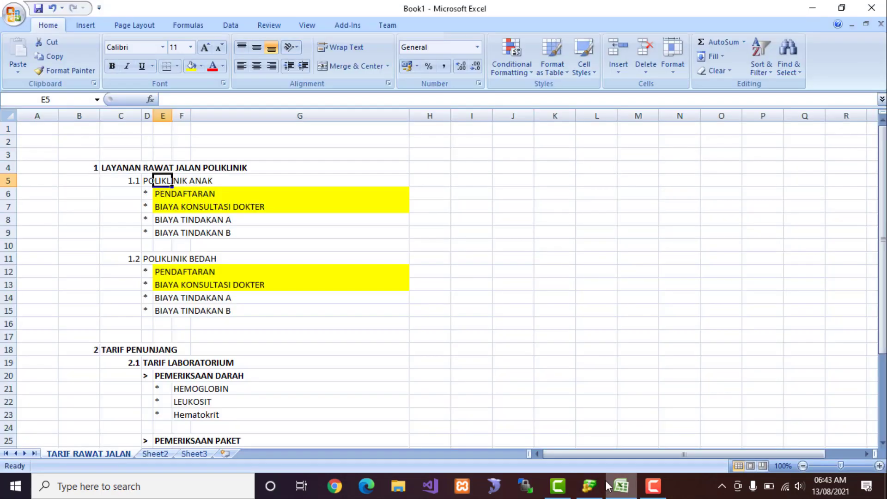
{"action": "left_click", "coordinate": [175, 221]}
{"action": "left_click", "coordinate": [162, 223]}
{"action": "left_click", "coordinate": [162, 231]}
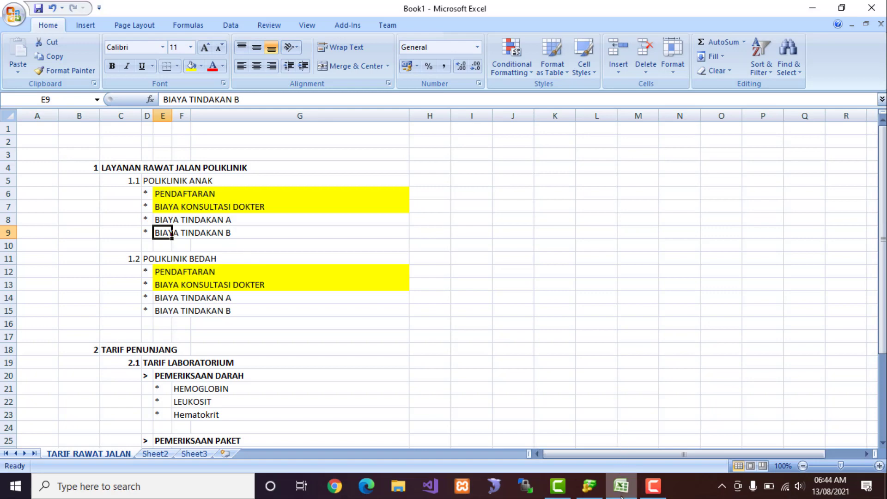
{"action": "left_click", "coordinate": [589, 486]}
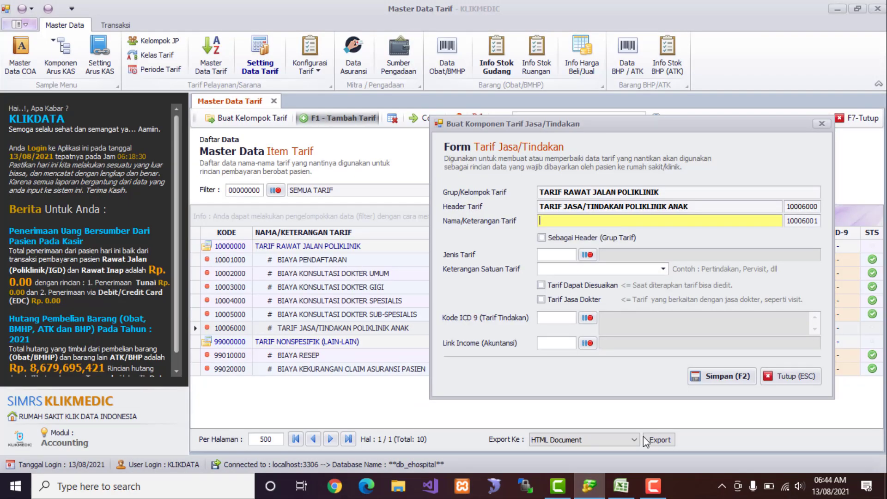
Name the new component TINDAKAN A and set its Jenis Tarif to 12, Prosedur Bedah.
{"action": "type", "text": "TINDAKAN A"}
{"action": "key", "text": "Tab"}
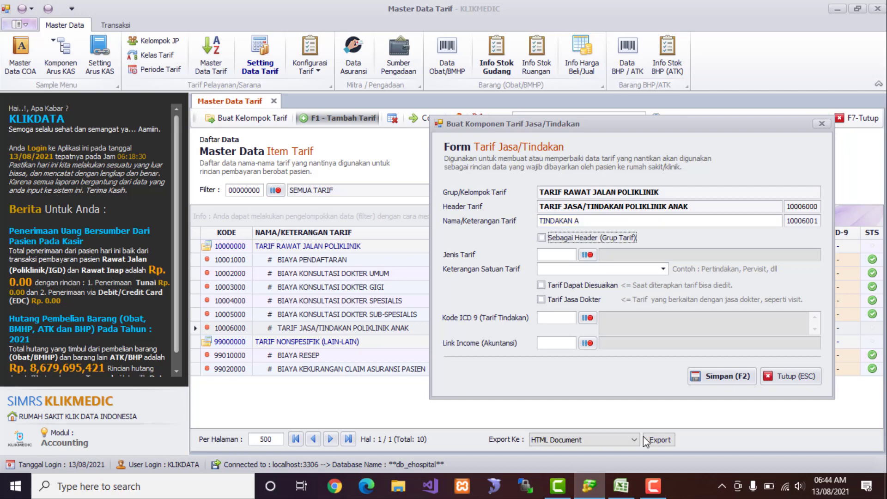
{"action": "key", "text": "Tab"}
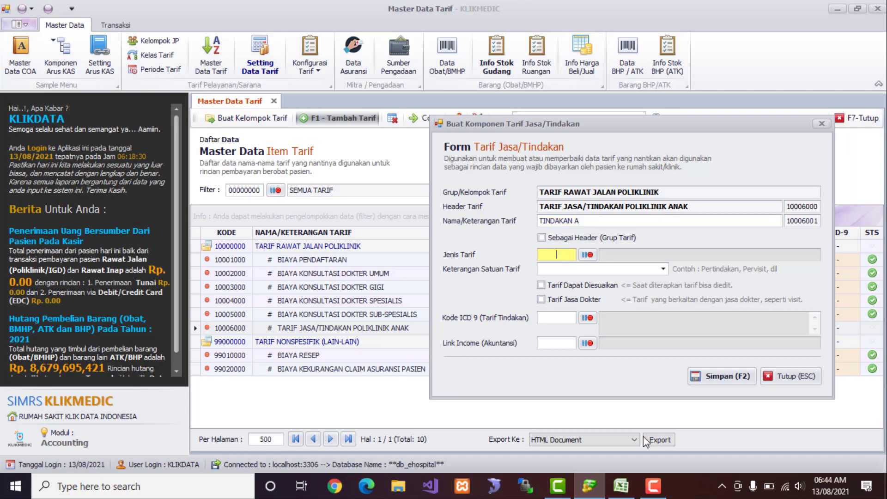
{"action": "key", "text": "Return"}
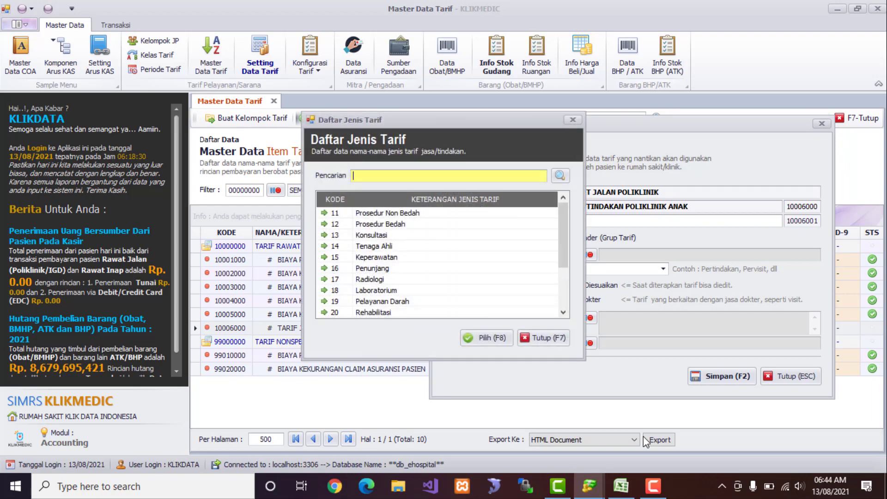
{"action": "key", "text": "Down"}
{"action": "key", "text": "Down"}
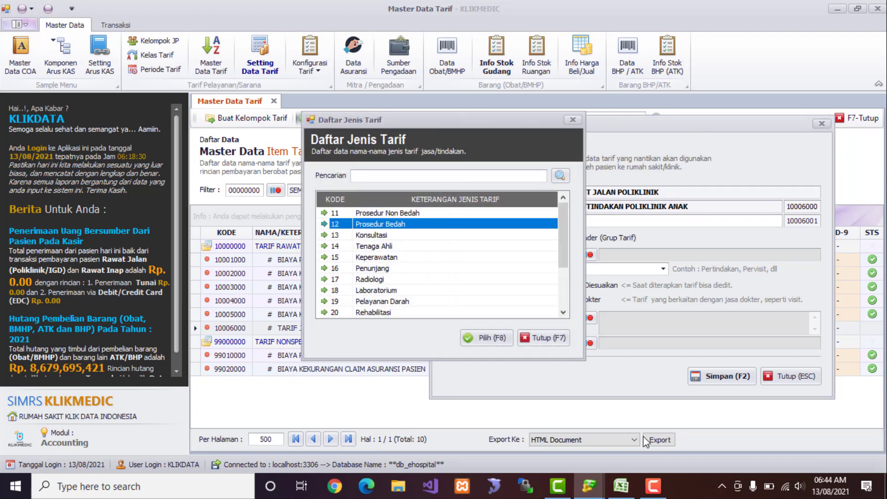
{"action": "key", "text": "Return"}
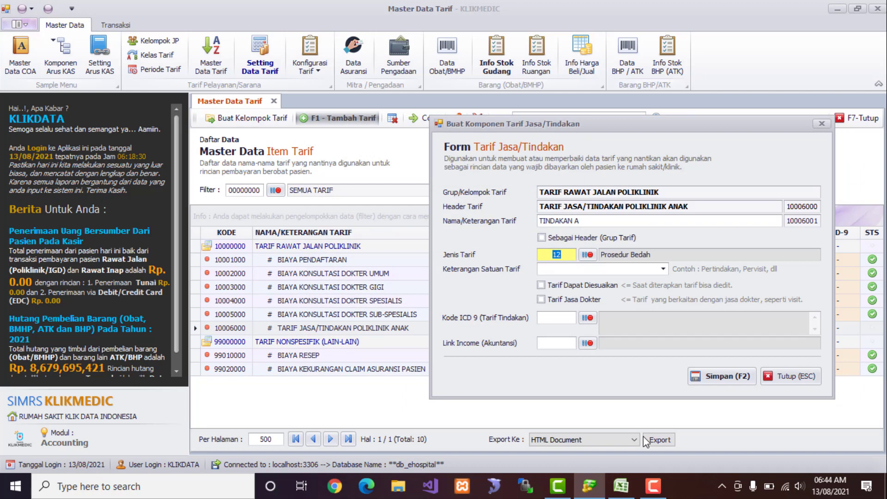
Set TINDAKAN A's unit description to Per Tindakan, leaving Tarif Dapat Diesuaikan and Tarif Jasa Dokter unticked.
{"action": "key", "text": "Return"}
{"action": "type", "text": "Per Tindaka"}
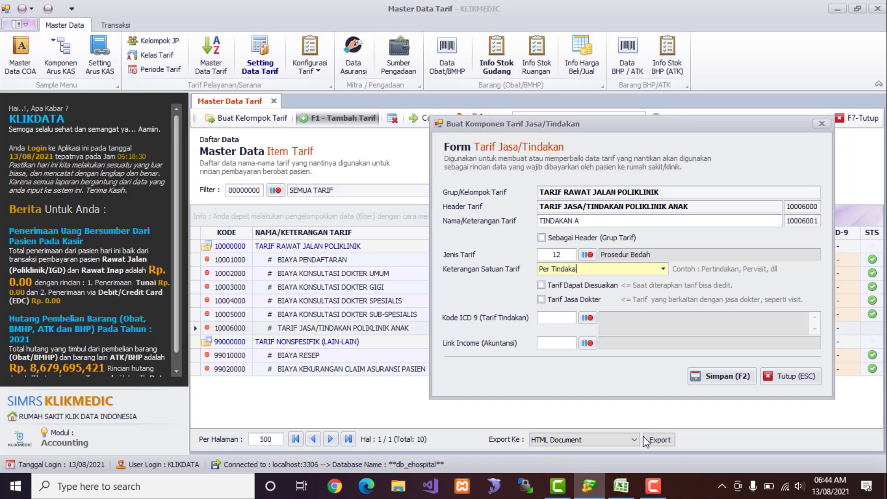
{"action": "type", "text": "n"}
{"action": "key", "text": "Return"}
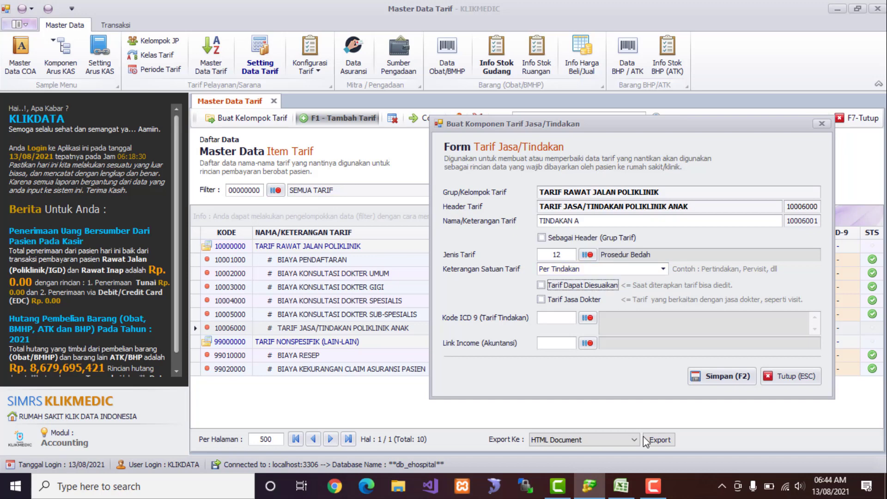
{"action": "key", "text": "Return"}
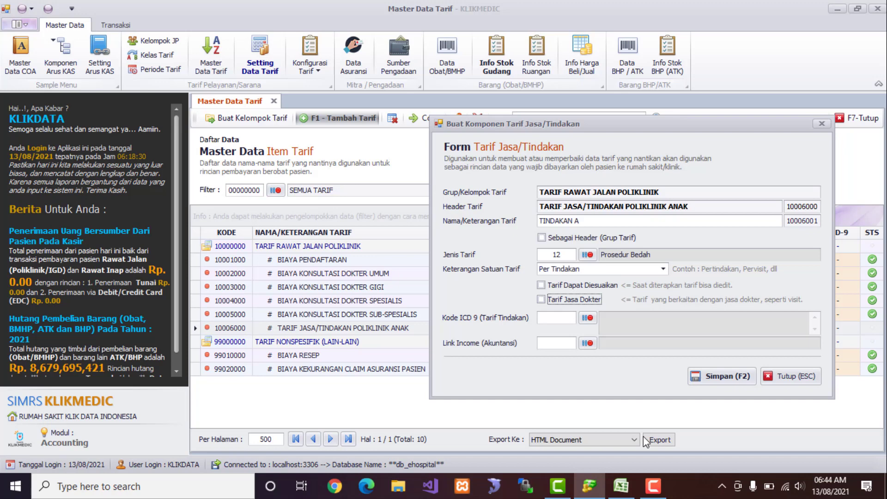
{"action": "key", "text": "Return"}
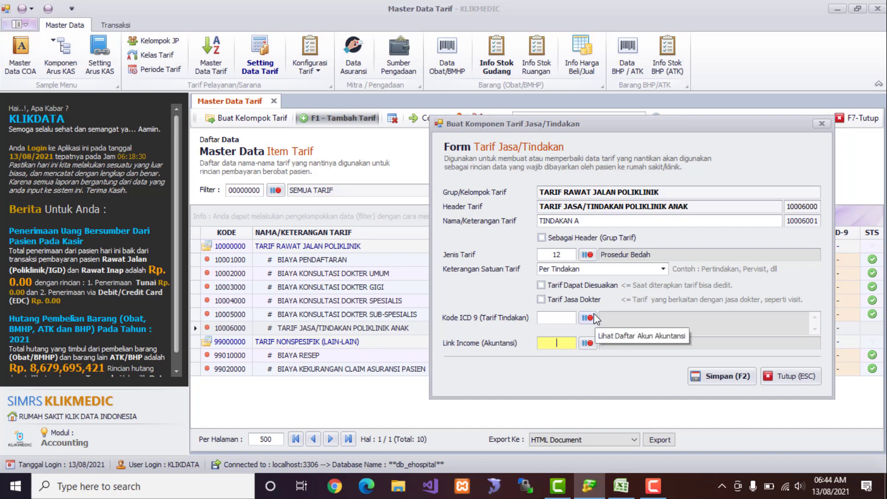
Set TINDAKAN A's Kode ICD 9 to 00.01, Therapeutic ultrasound of vessels of head and neck.
{"action": "left_click", "coordinate": [559, 318]}
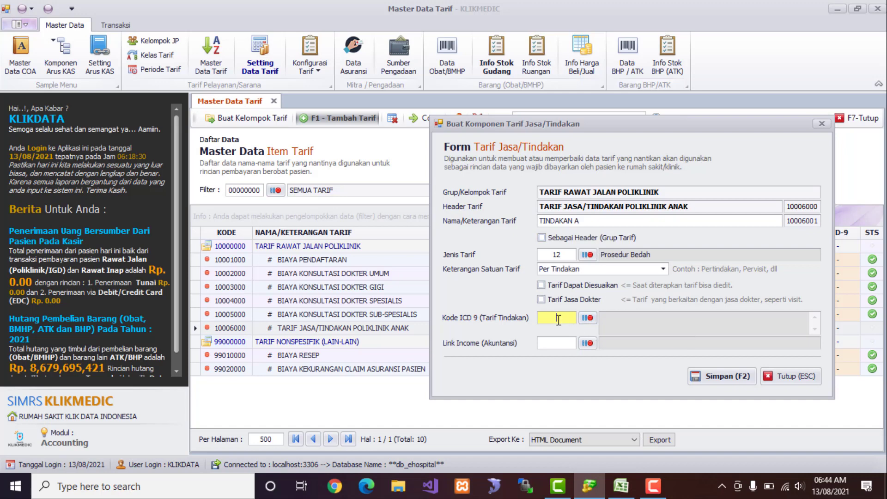
{"action": "left_click", "coordinate": [588, 317]}
{"action": "left_click", "coordinate": [433, 271]}
{"action": "scroll", "coordinate": [434, 286], "scroll_direction": "down", "scroll_amount": 3}
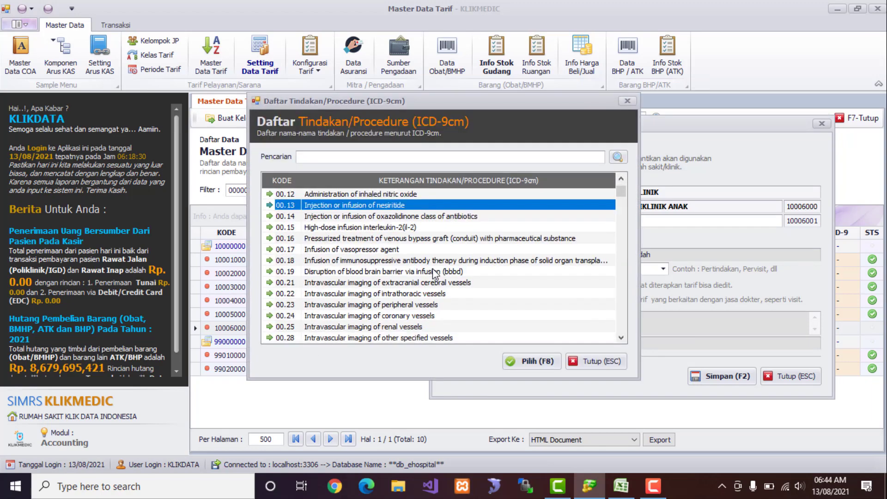
{"action": "scroll", "coordinate": [434, 289], "scroll_direction": "up", "scroll_amount": 3}
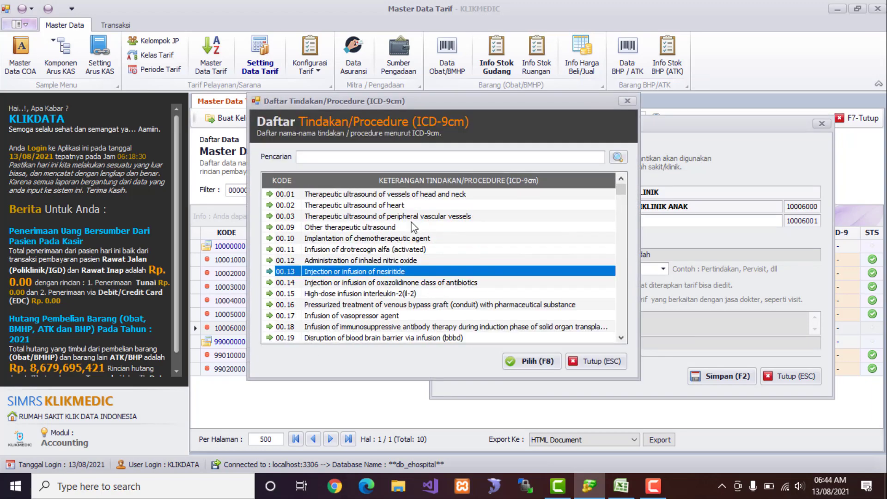
{"action": "left_click", "coordinate": [395, 205]}
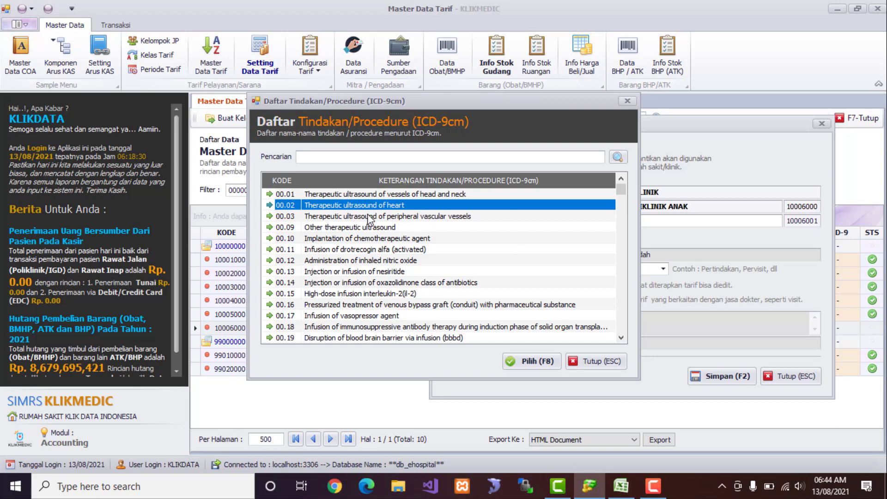
{"action": "double_click", "coordinate": [373, 194]}
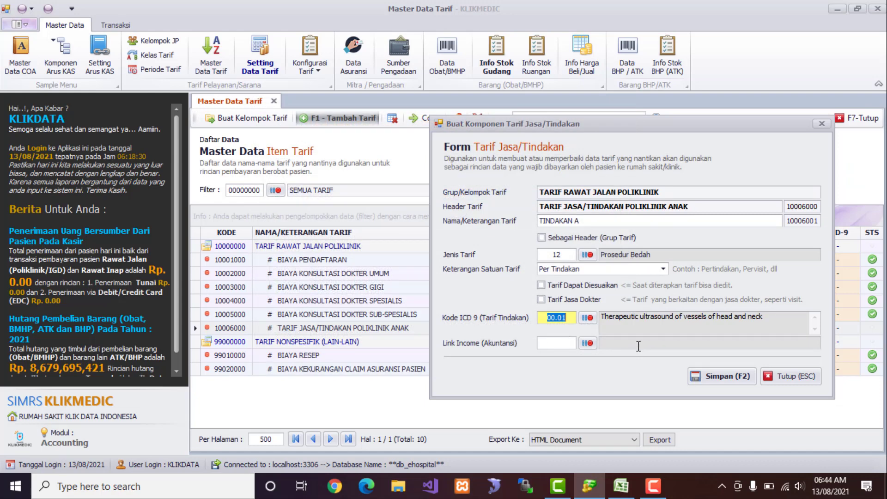
Link TINDAKAN A to income account 4010101, Pendapatan Rawat Jalan Poliklinik, and save the component.
{"action": "left_click", "coordinate": [587, 343]}
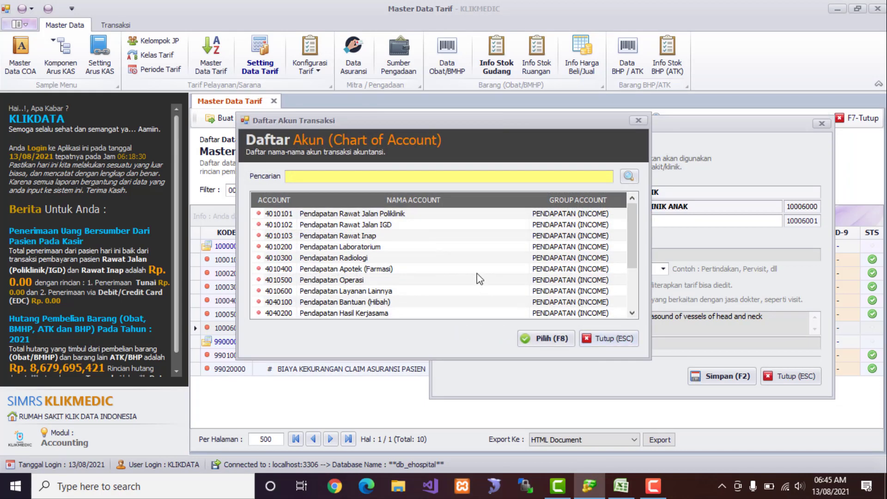
{"action": "left_click", "coordinate": [401, 213]}
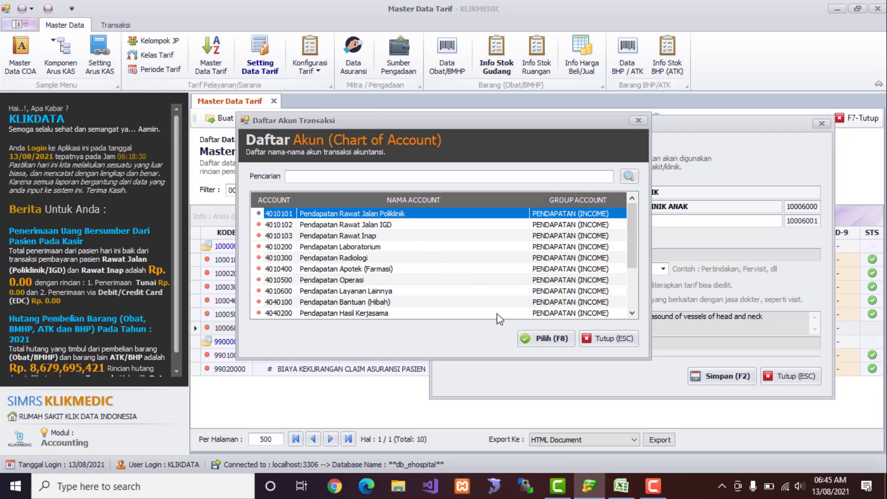
{"action": "left_click", "coordinate": [559, 339]}
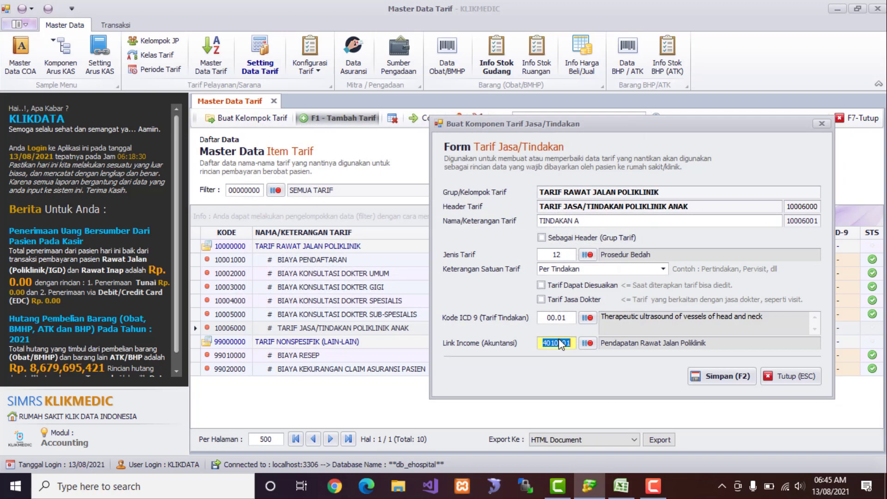
{"action": "left_click", "coordinate": [726, 376]}
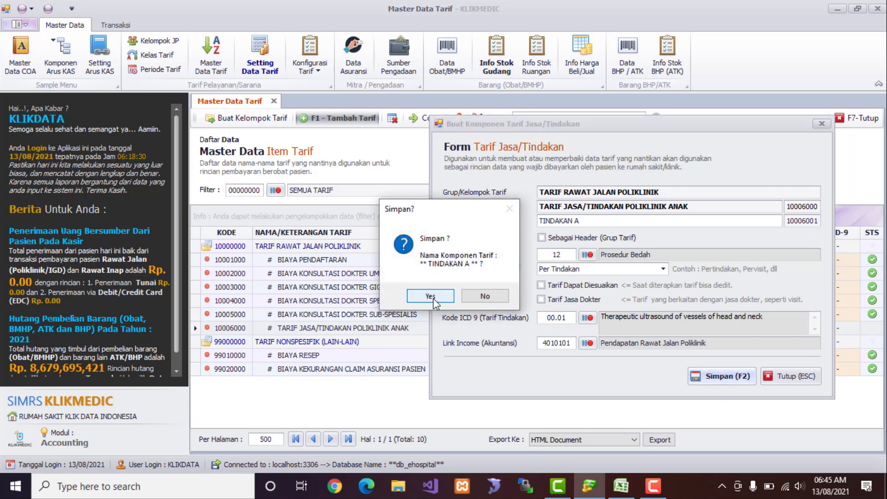
{"action": "left_click", "coordinate": [432, 297]}
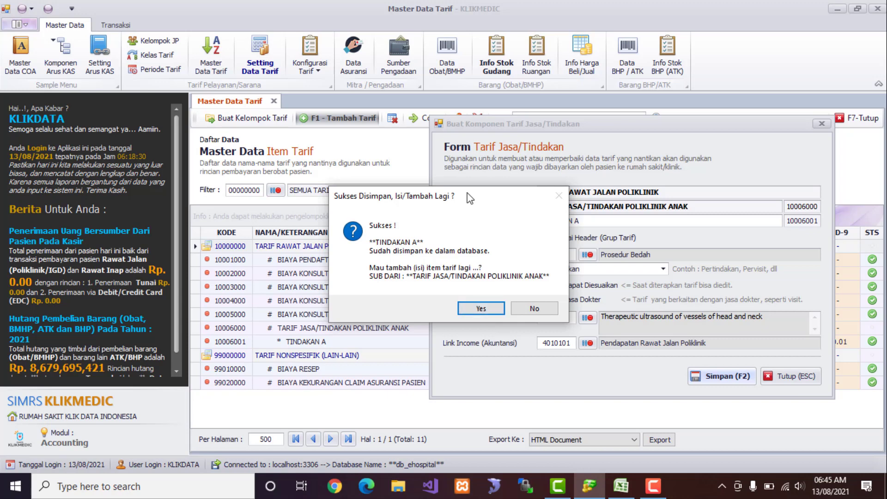
Add TINDAKAN B under the same POLIKLINIK ANAK header with the carried-over settings, save it and end the series of additions.
{"action": "left_click_drag", "start_coordinate": [471, 199], "coordinate": [389, 165]}
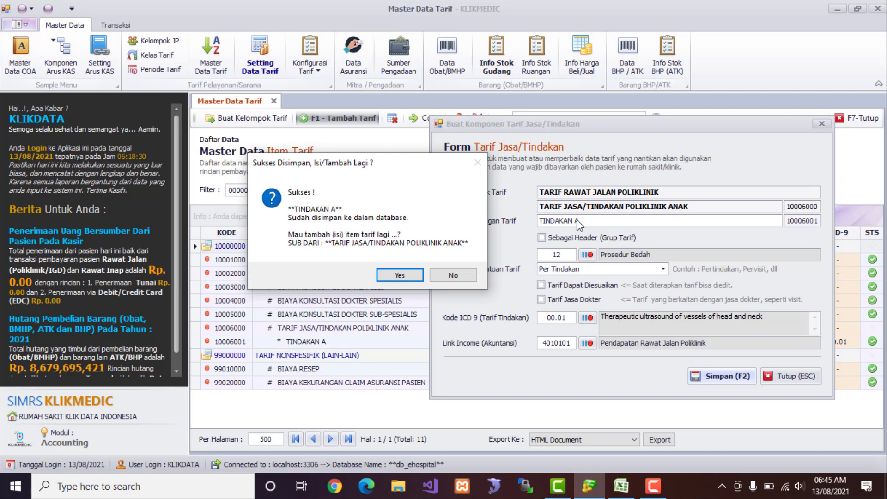
{"action": "left_click", "coordinate": [388, 272]}
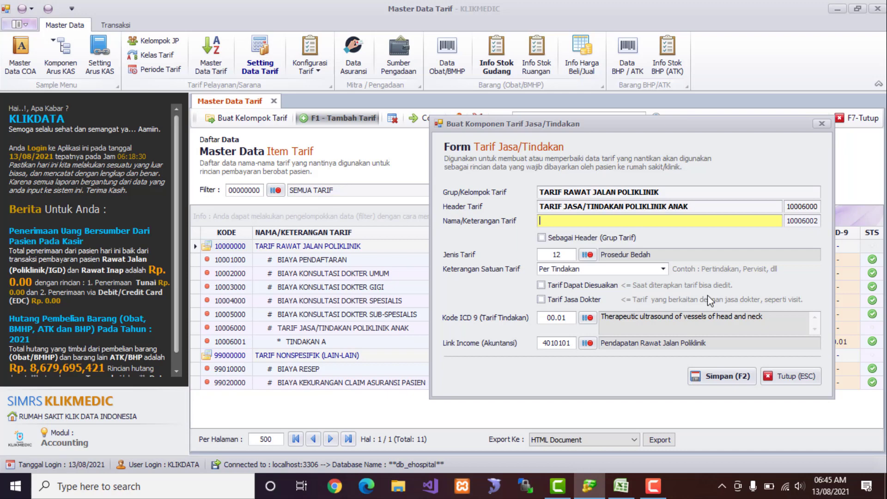
{"action": "type", "text": "NDAKAN B"}
{"action": "key", "text": "Tab"}
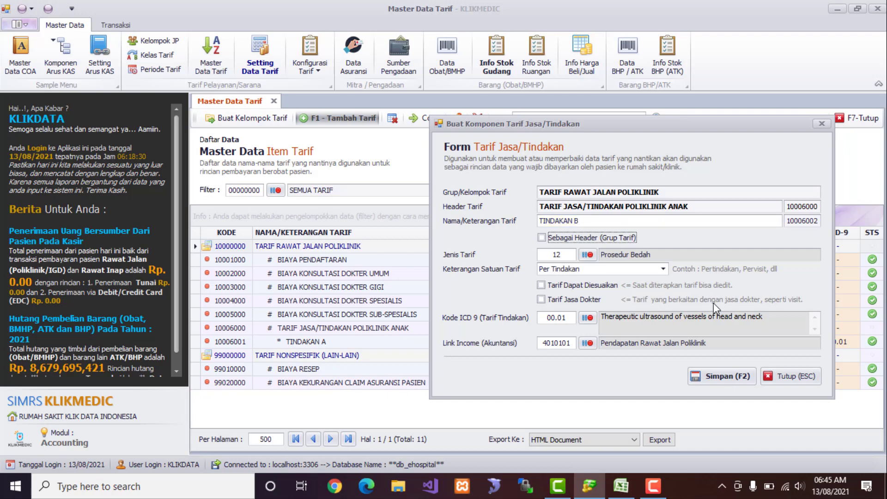
{"action": "key", "text": "Tab"}
{"action": "key", "text": "Tab"}
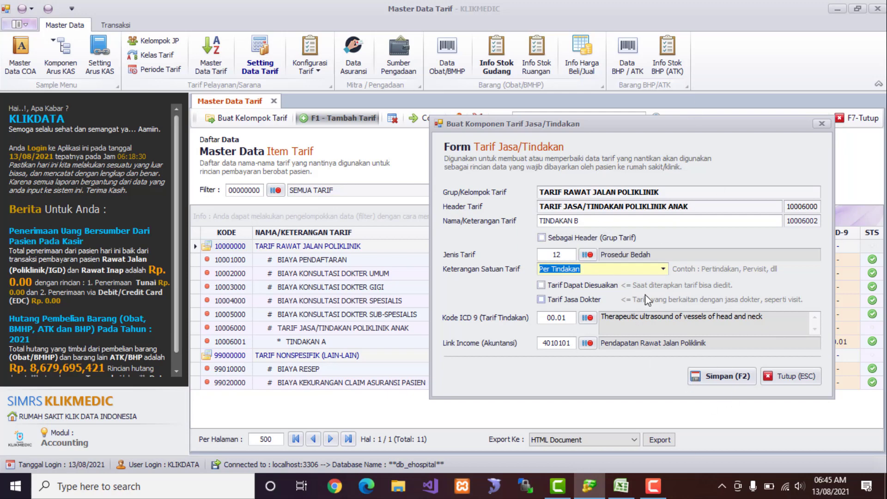
{"action": "left_click", "coordinate": [739, 381]}
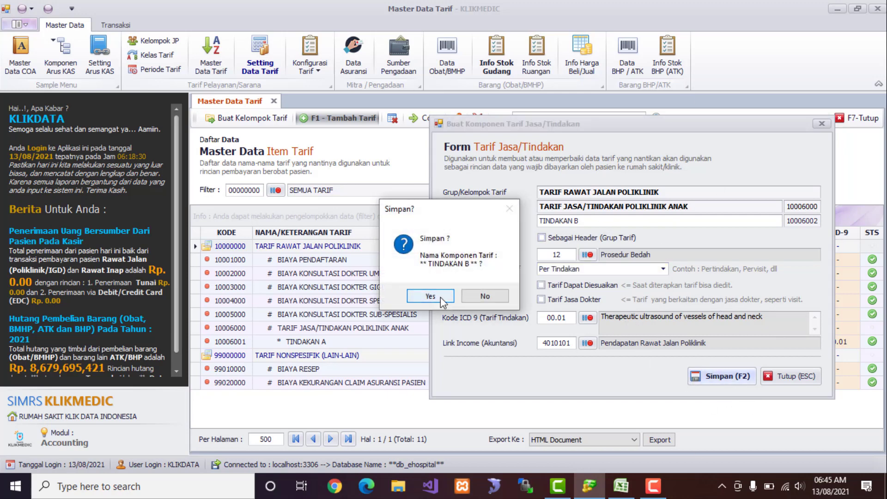
{"action": "left_click", "coordinate": [443, 300]}
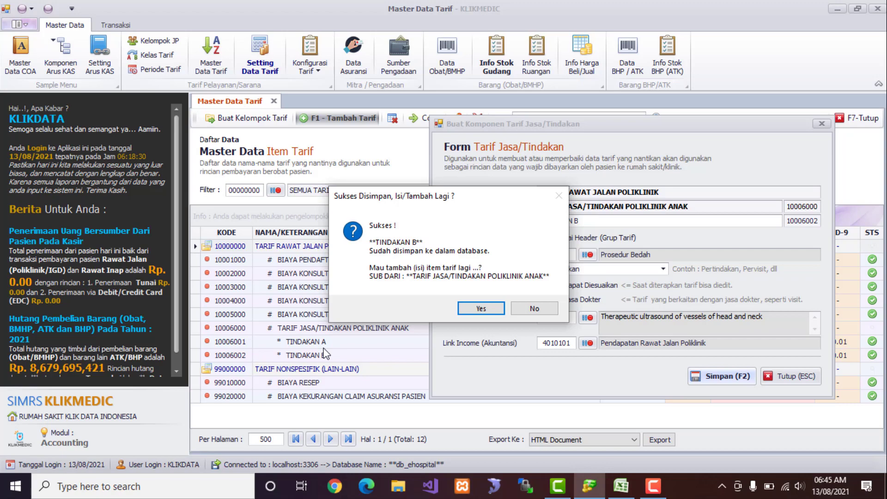
{"action": "left_click", "coordinate": [537, 308]}
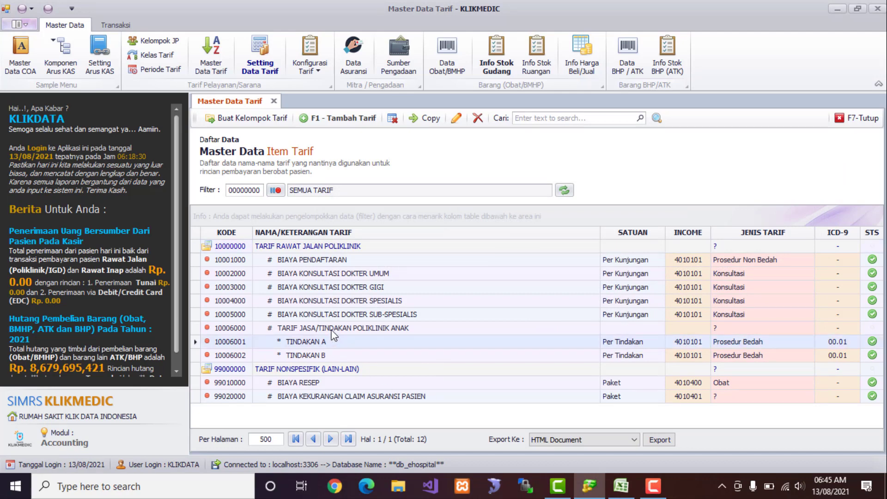
{"action": "left_click", "coordinate": [328, 343]}
{"action": "left_click", "coordinate": [328, 355]}
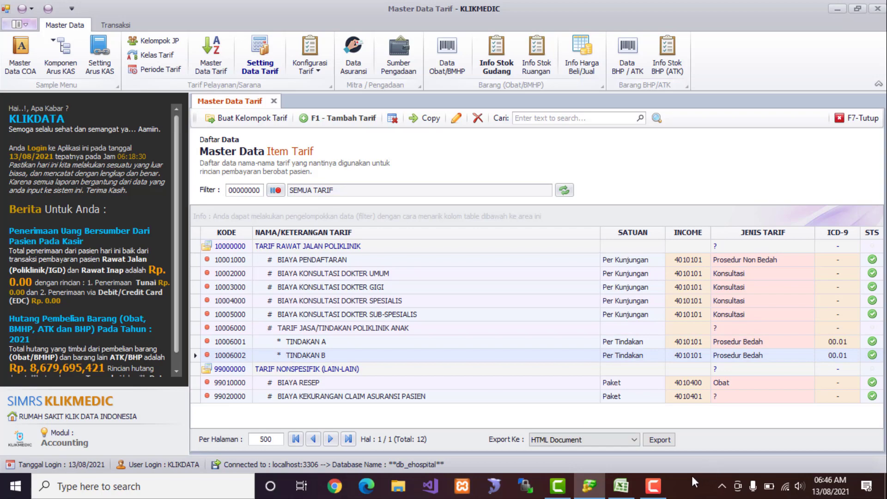
Check the POLIKLINIK BEDAH heading in the Excel outline and start a new component under TARIF RAWAT JALAN POLIKLINIK in KLIKMEDIC.
{"action": "left_click", "coordinate": [621, 485]}
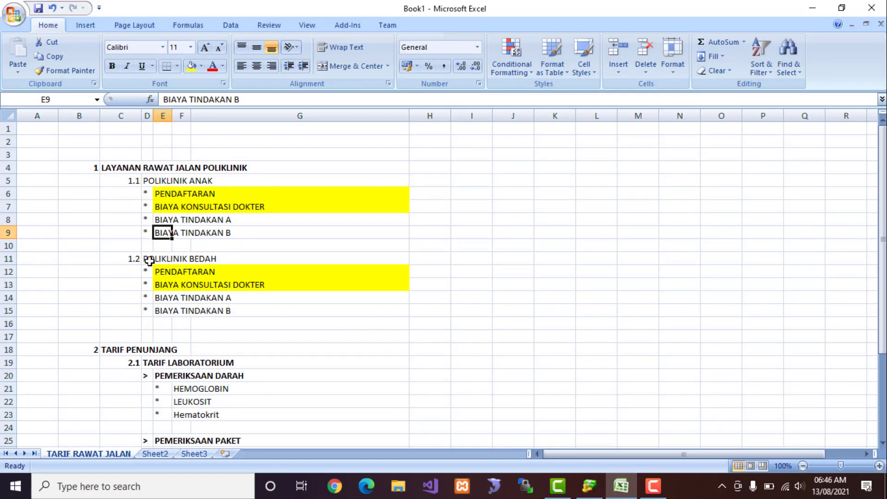
{"action": "left_click", "coordinate": [148, 259]}
{"action": "key", "text": "alt+Tab"}
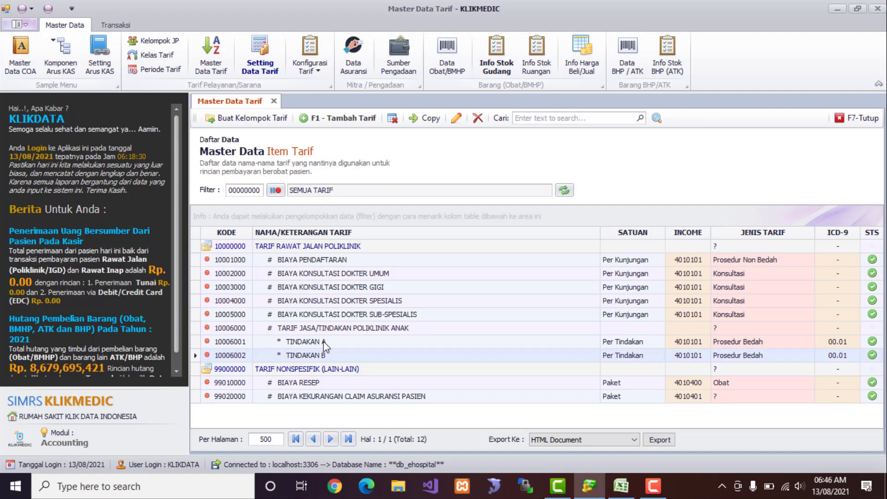
{"action": "left_click", "coordinate": [297, 246]}
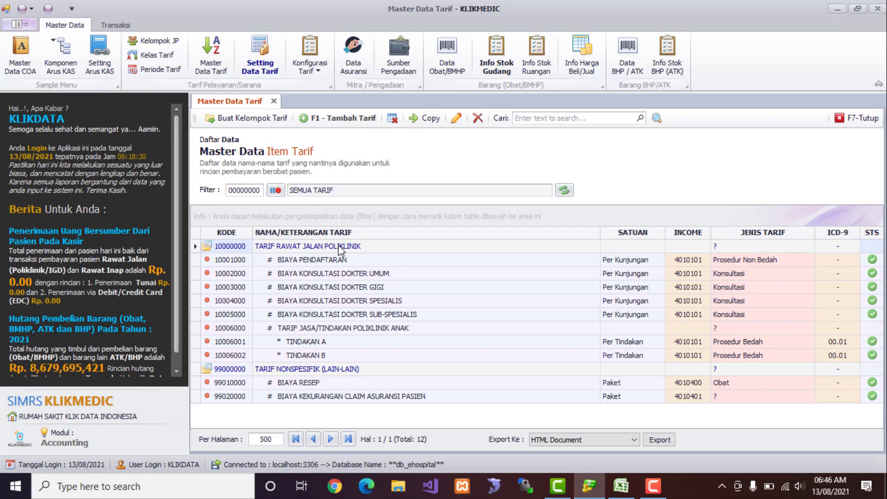
{"action": "left_click", "coordinate": [343, 123]}
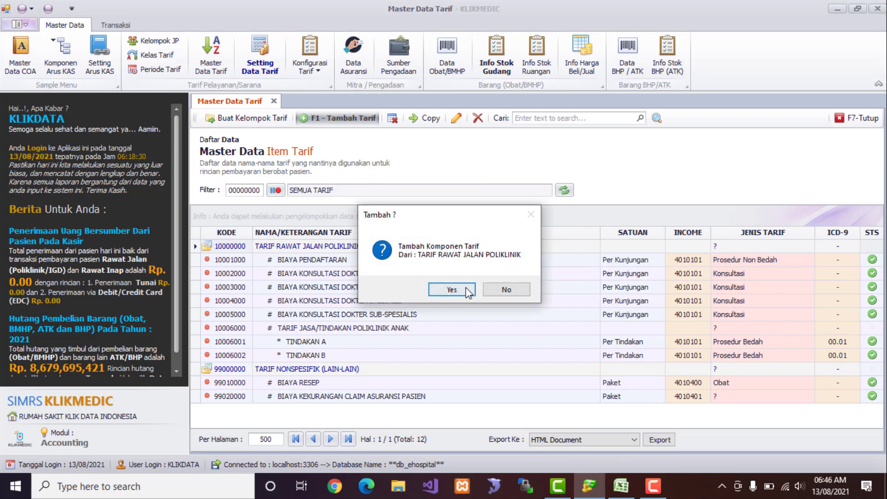
{"action": "left_click", "coordinate": [455, 289]}
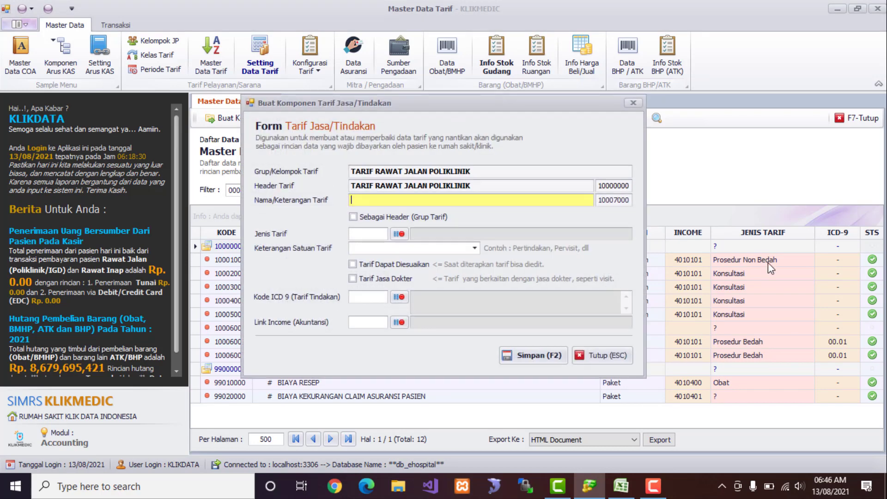
{"action": "left_click_drag", "start_coordinate": [548, 106], "coordinate": [758, 113]}
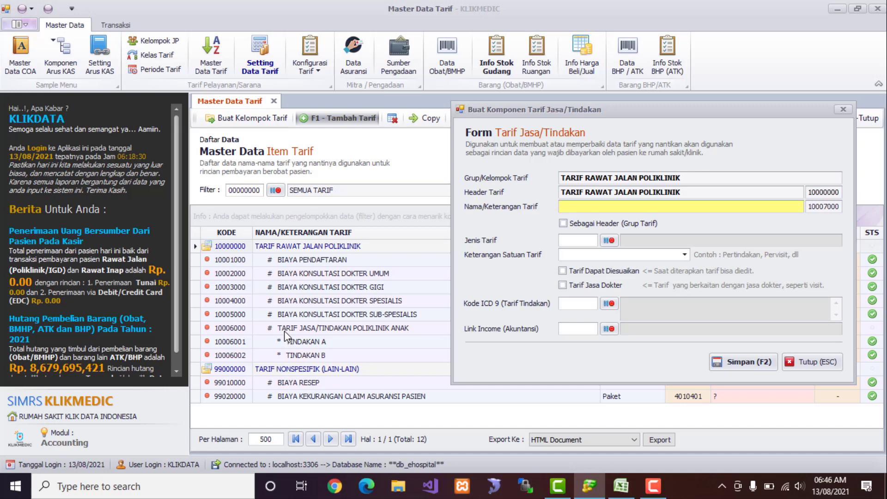
Name the component TARIF JASA/TINDAKAN POLIKLINIK BEDAH, mark it as a header (Grup Tarif) and save it.
{"action": "type", "text": "TARIF JASA/TINDAKAN POLIKLINIK BEDAH"}
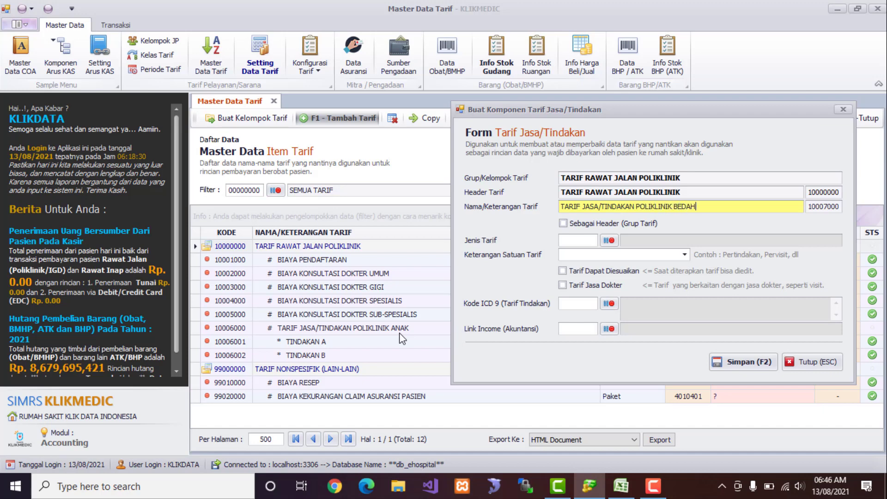
{"action": "key", "text": "Tab"}
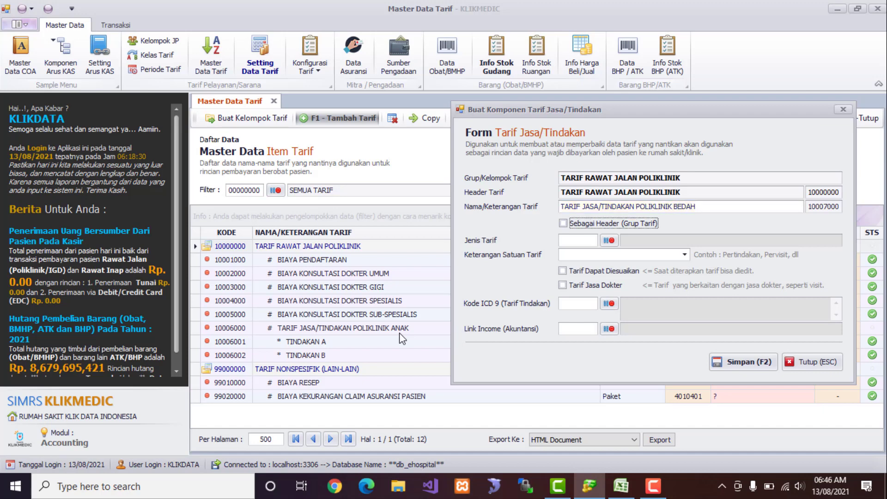
{"action": "key", "text": "space"}
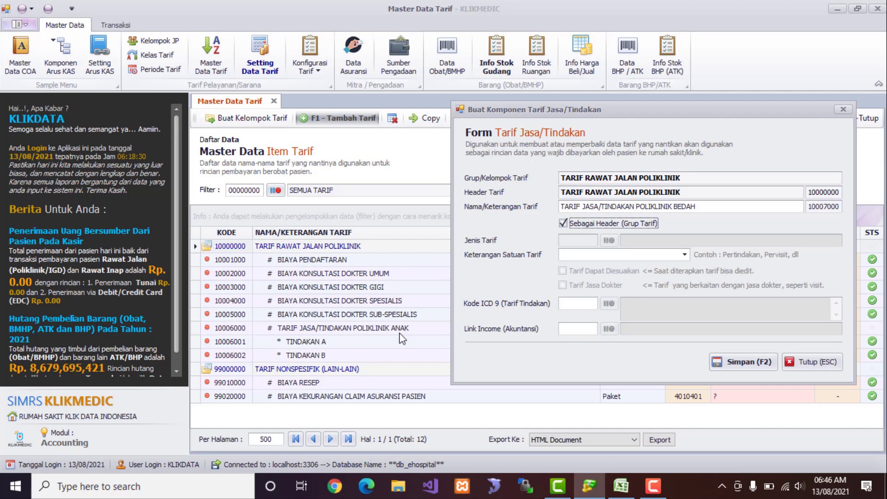
{"action": "key", "text": "F2"}
{"action": "key", "text": "Return"}
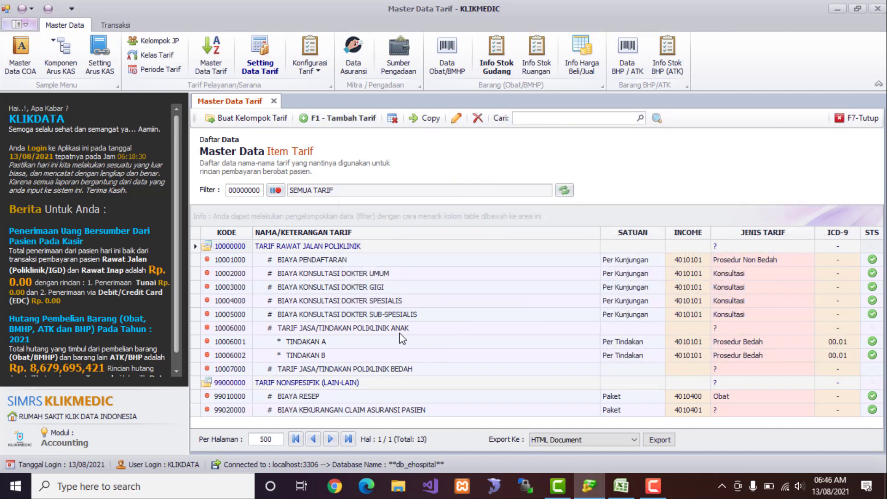
Start a component named TINDAKAN A under TARIF JASA/TINDAKAN POLIKLINIK BEDAH, checking the BIAYA TINDAKAN A and B rows in the Excel outline.
{"action": "left_click", "coordinate": [376, 372]}
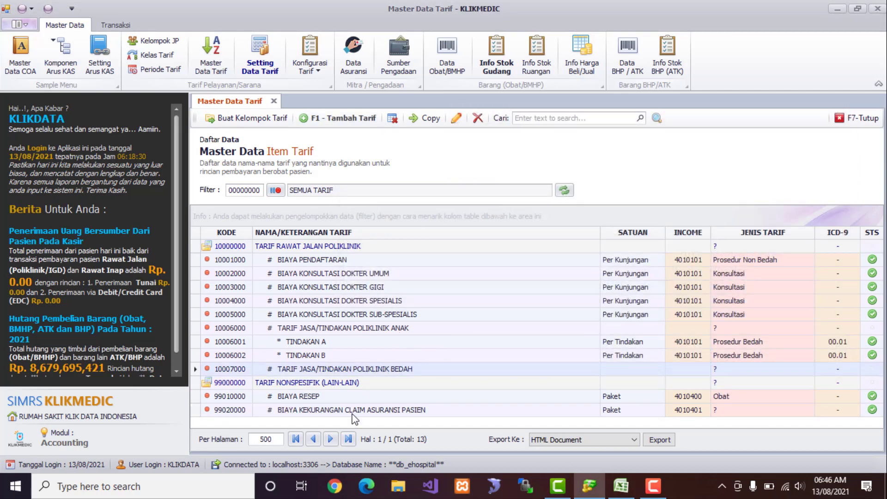
{"action": "left_click", "coordinate": [344, 118]}
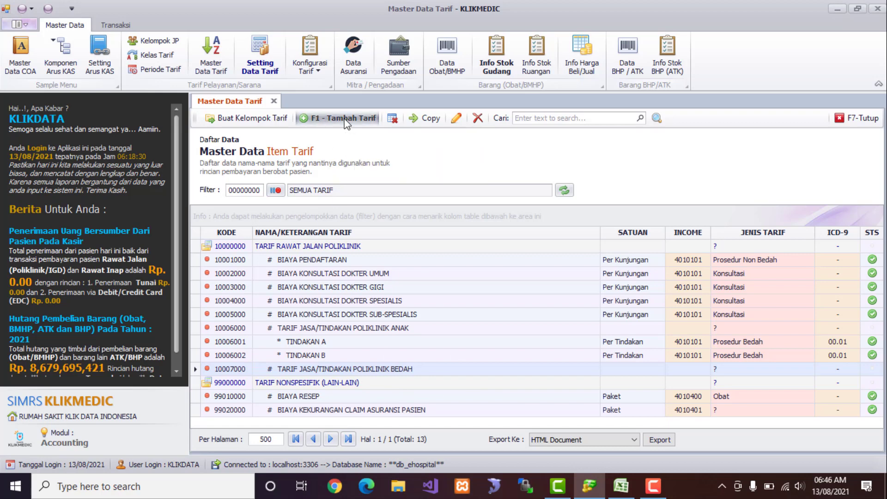
{"action": "left_click", "coordinate": [469, 287]}
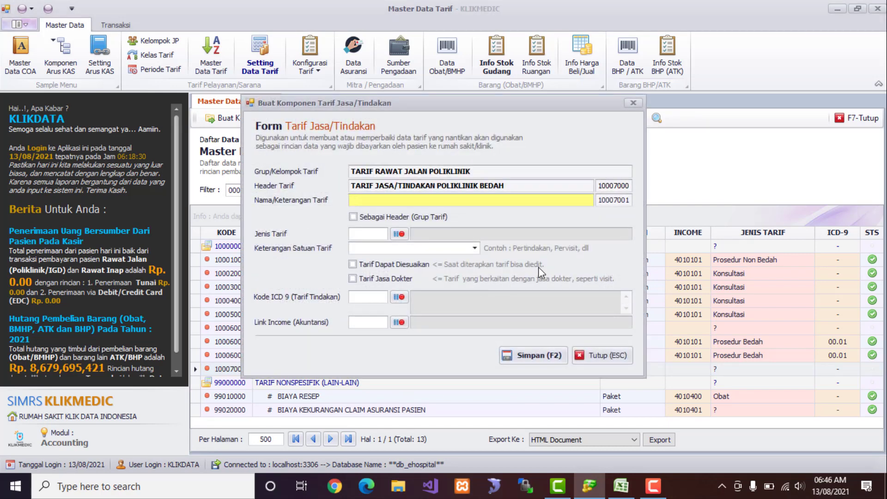
{"action": "type", "text": "TINDAKAN A"}
{"action": "key", "text": "Tab"}
{"action": "left_click", "coordinate": [620, 485]}
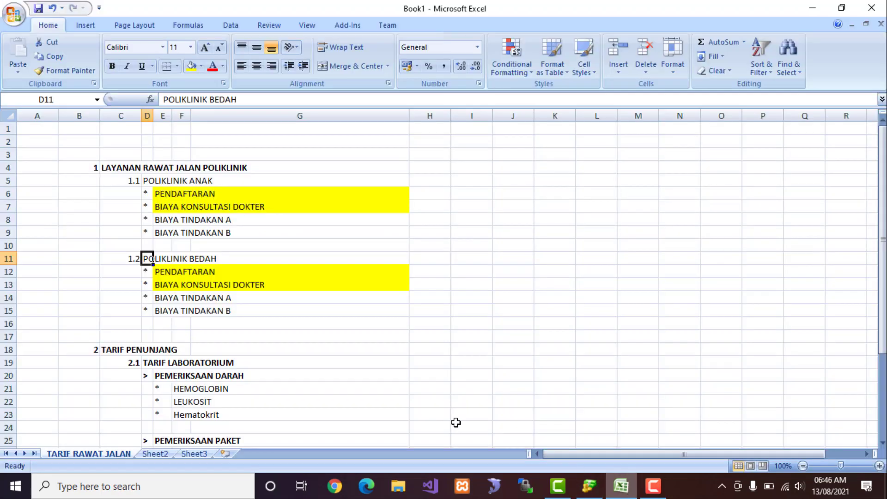
{"action": "left_click_drag", "start_coordinate": [166, 295], "coordinate": [290, 308]}
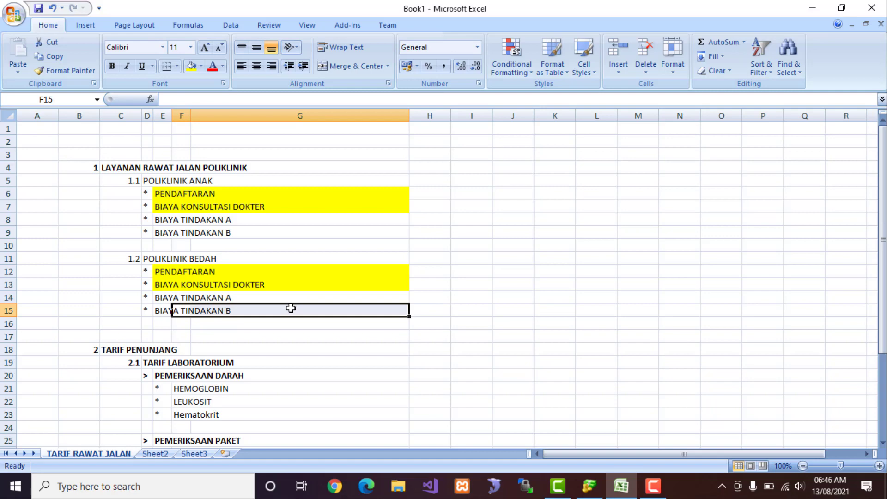
{"action": "key", "text": "alt+Tab"}
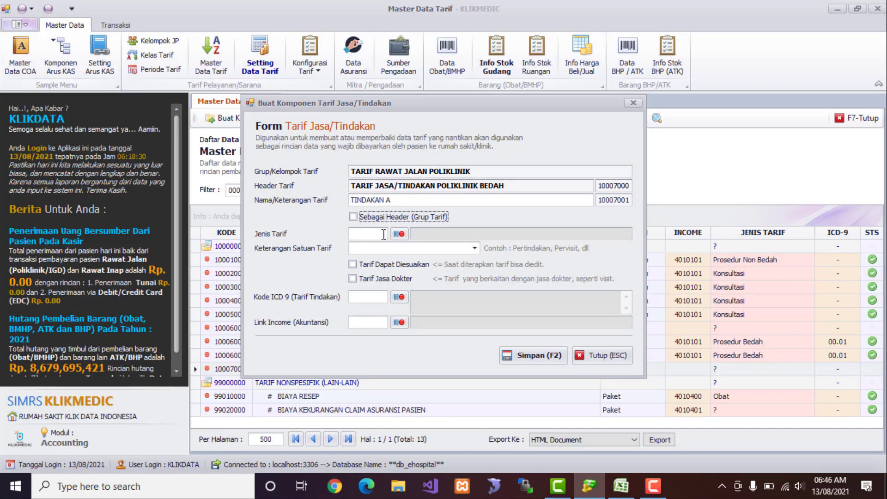
Set the tariff type of TINDAKAN A to 12 Prosedur Bedah and its unit to Per Tindakan.
{"action": "left_click", "coordinate": [383, 234]}
{"action": "left_click", "coordinate": [399, 233]}
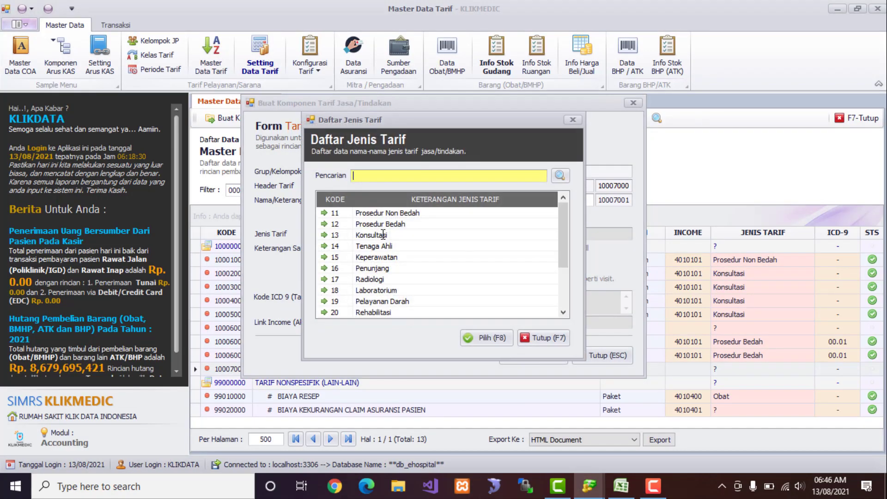
{"action": "double_click", "coordinate": [393, 224]}
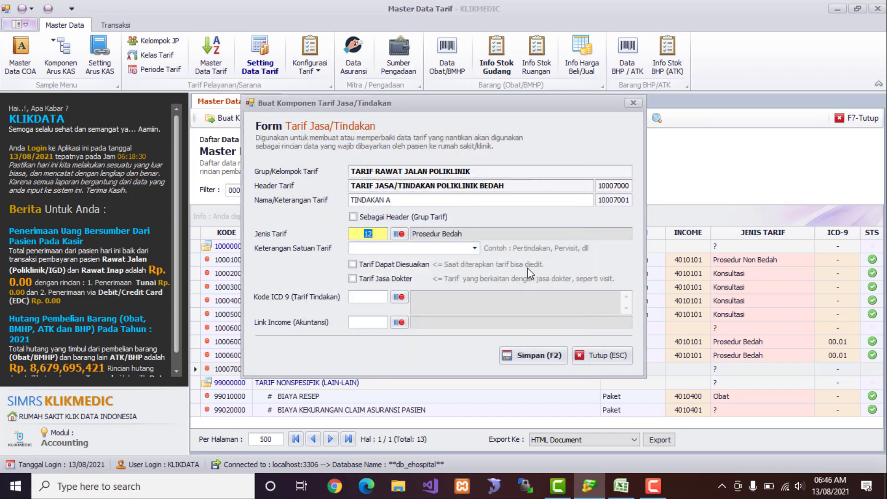
{"action": "key", "text": "Tab"}
{"action": "type", "text": "Per Tindakan"}
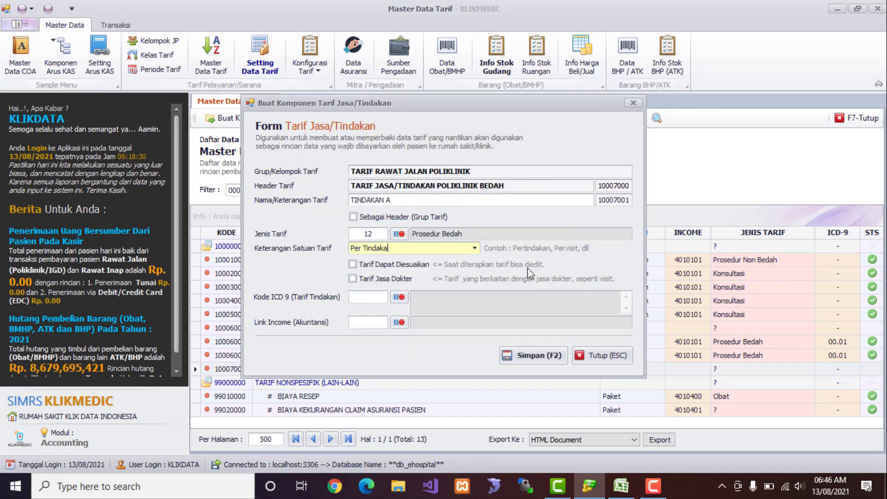
{"action": "key", "text": "Tab"}
{"action": "key", "text": "Tab"}
{"action": "key", "text": "Tab"}
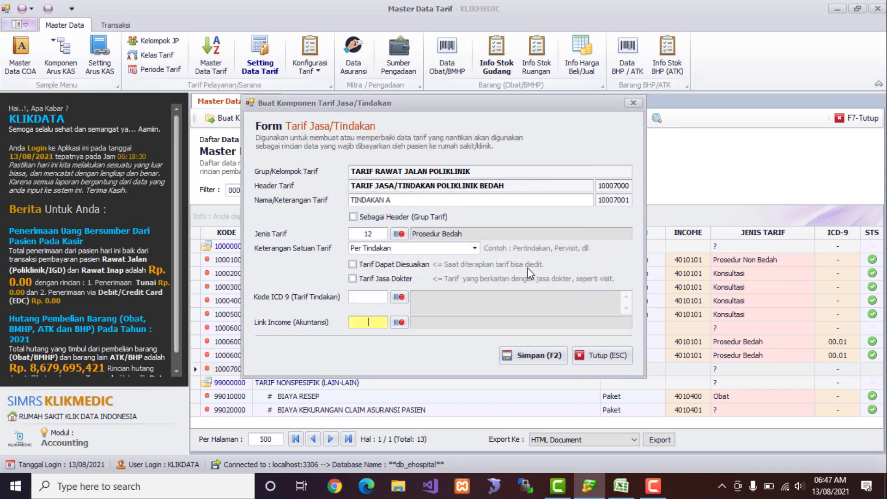
Assign ICD 9 code 00.09 (Other therapeutic ultrasound) and income account 4010101 Pendapatan Rawat Jalan Poliklinik to TINDAKAN A, and save it.
{"action": "left_click", "coordinate": [399, 297]}
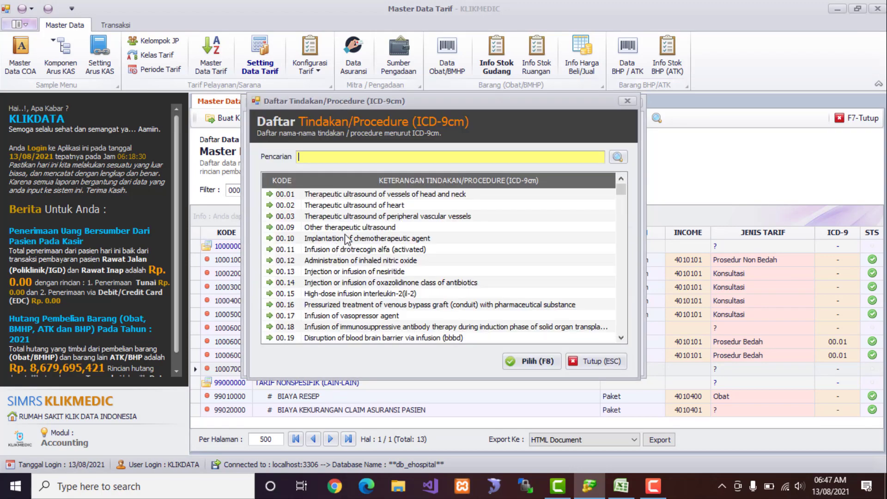
{"action": "double_click", "coordinate": [349, 230]}
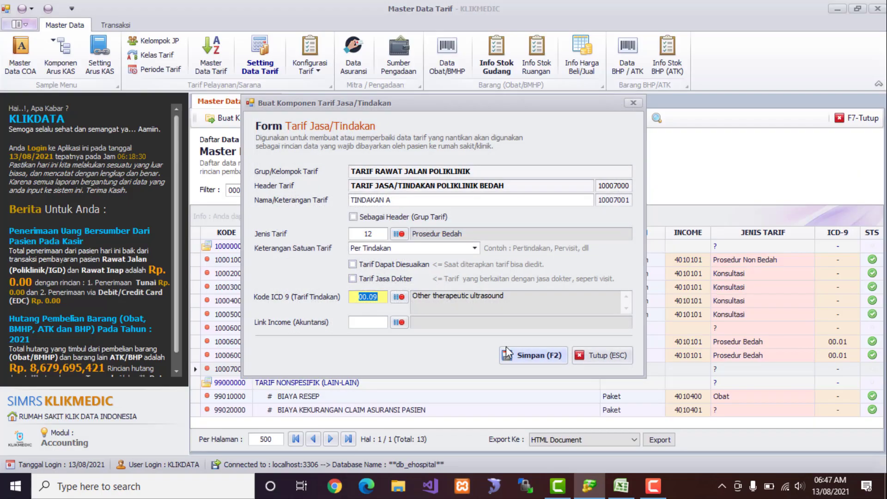
{"action": "left_click", "coordinate": [506, 349]}
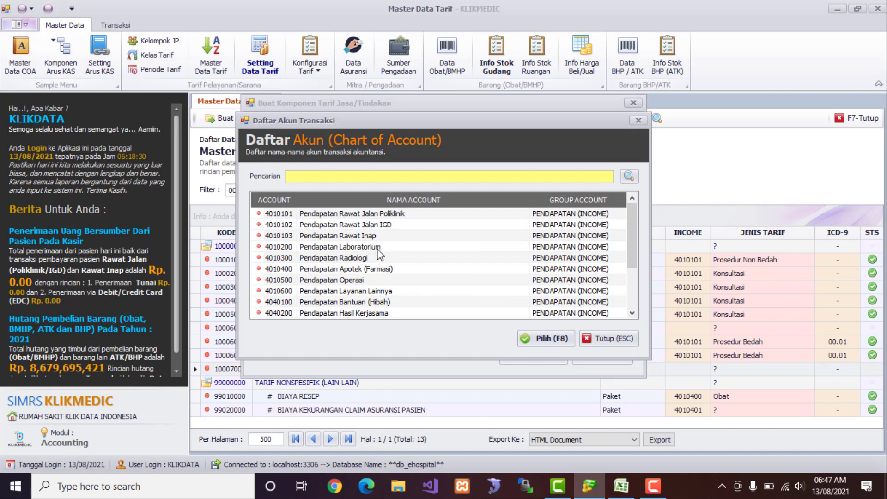
{"action": "left_click_drag", "start_coordinate": [406, 127], "coordinate": [647, 118]}
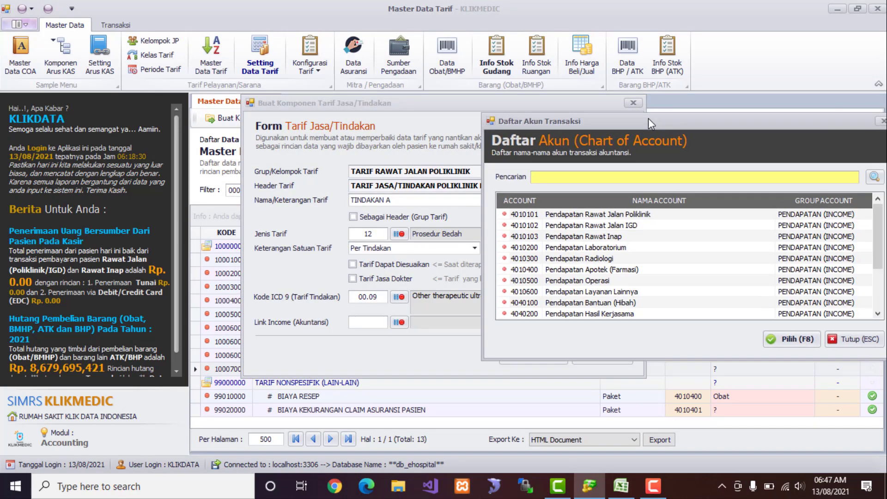
{"action": "double_click", "coordinate": [566, 209]}
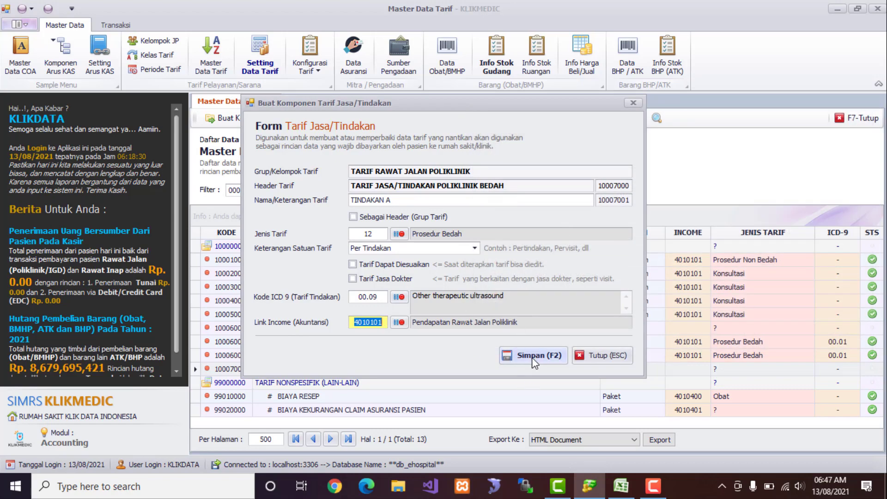
{"action": "left_click", "coordinate": [533, 356]}
{"action": "left_click", "coordinate": [450, 298]}
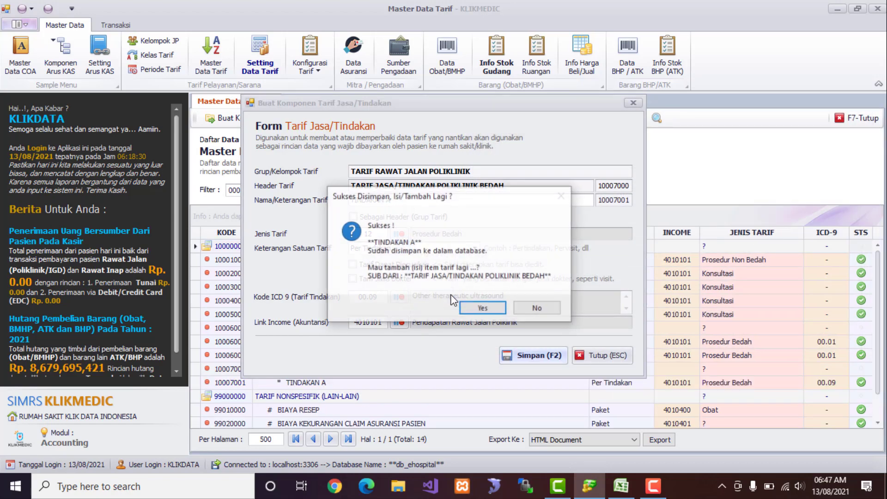
Add TINDAKAN B under TARIF JASA/TINDAKAN POLIKLINIK BEDAH with the carried-over settings, save it and end the series of additions.
{"action": "left_click", "coordinate": [469, 308]}
{"action": "type", "text": "TINDAKAN B"}
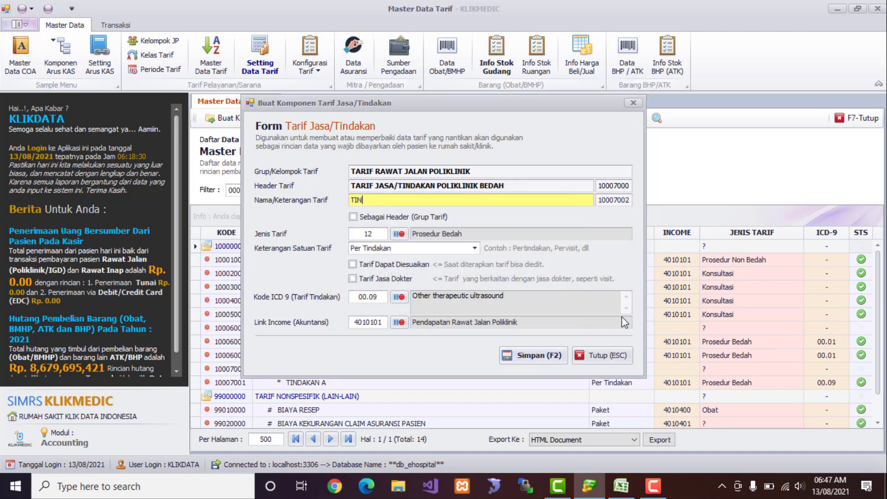
{"action": "key", "text": "Tab"}
{"action": "key", "text": "Tab"}
{"action": "key", "text": "Tab"}
{"action": "key", "text": "Tab"}
{"action": "key", "text": "Tab"}
{"action": "key", "text": "Tab"}
{"action": "key", "text": "Tab"}
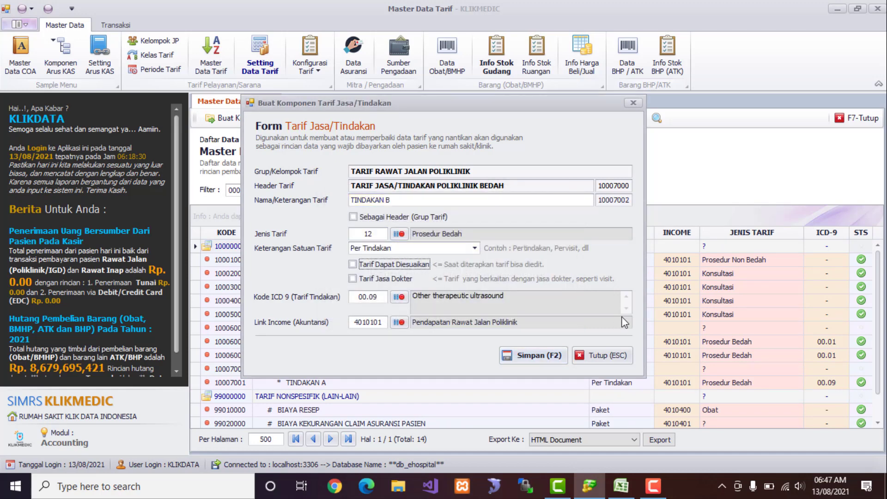
{"action": "key", "text": "F2"}
{"action": "key", "text": "Return"}
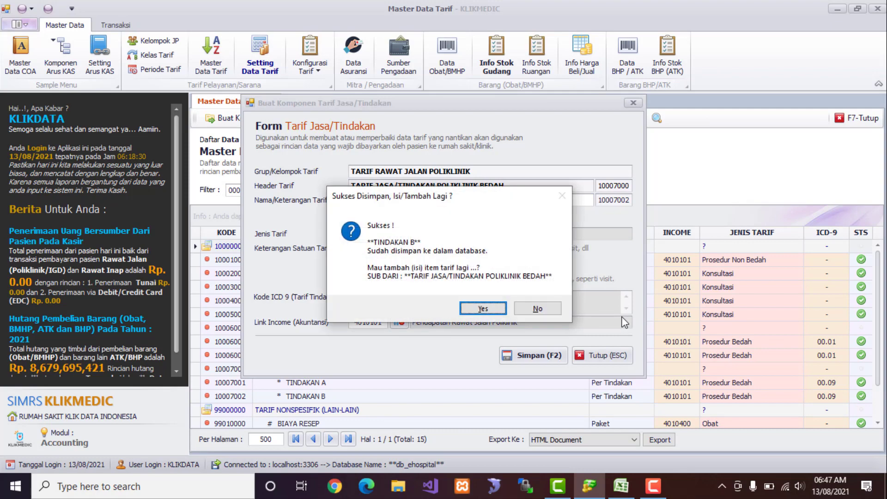
{"action": "left_click", "coordinate": [540, 310]}
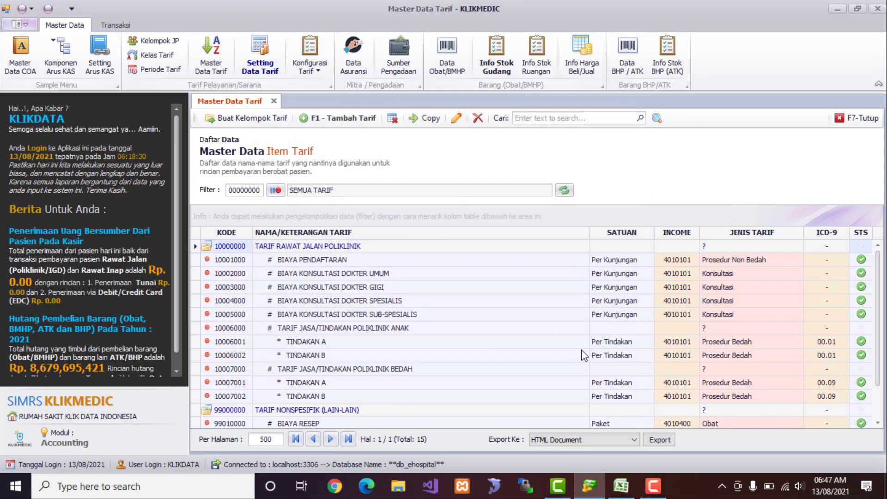
Compare the POLIKLINIK ANAK and BEDAH entries in the tariff list with the LAYANAN RAWAT JALAN POLIKLINIK section of the Excel outline.
{"action": "left_click", "coordinate": [298, 329]}
{"action": "scroll", "coordinate": [344, 347], "scroll_direction": "down", "scroll_amount": 1}
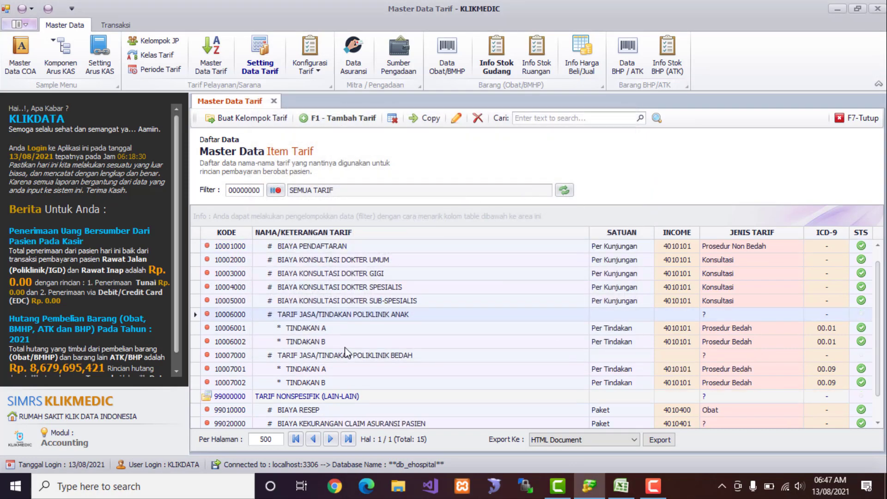
{"action": "left_click", "coordinate": [323, 329]}
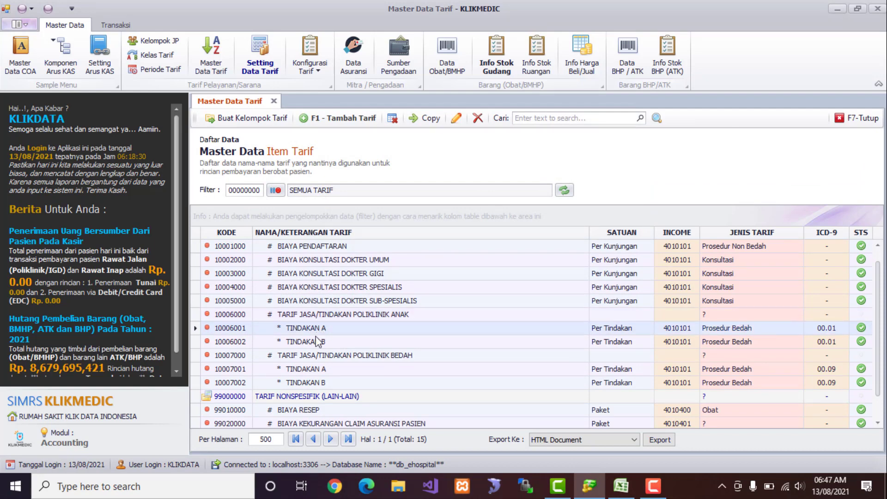
{"action": "left_click", "coordinate": [317, 342]}
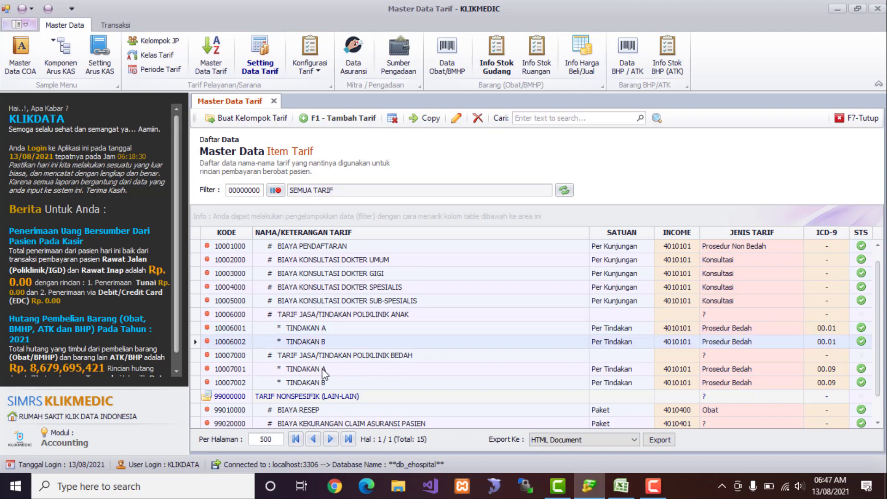
{"action": "left_click", "coordinate": [621, 488]}
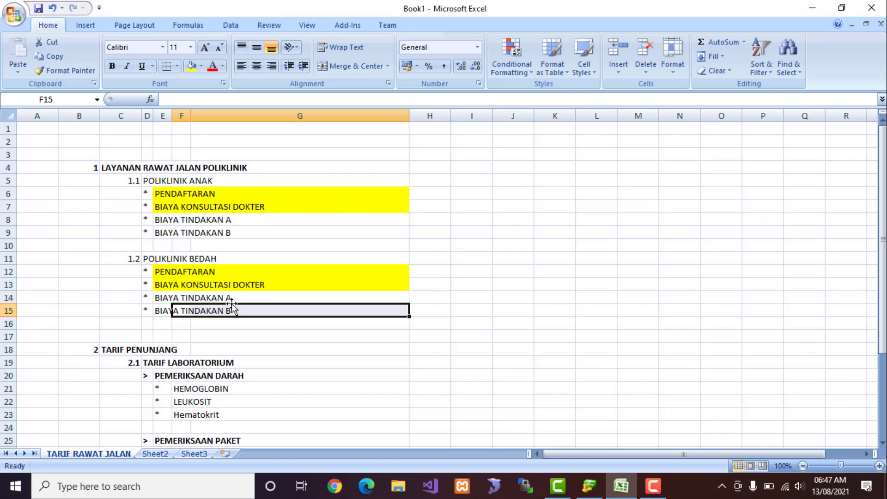
{"action": "left_click", "coordinate": [413, 376]}
{"action": "scroll", "coordinate": [413, 375], "scroll_direction": "down", "scroll_amount": 3}
{"action": "scroll", "coordinate": [283, 362], "scroll_direction": "up", "scroll_amount": 3}
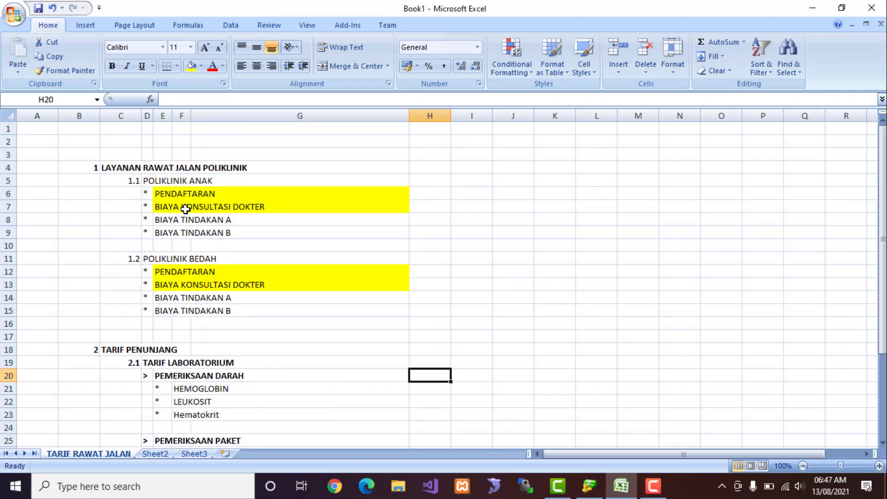
{"action": "left_click_drag", "start_coordinate": [108, 166], "coordinate": [281, 312]}
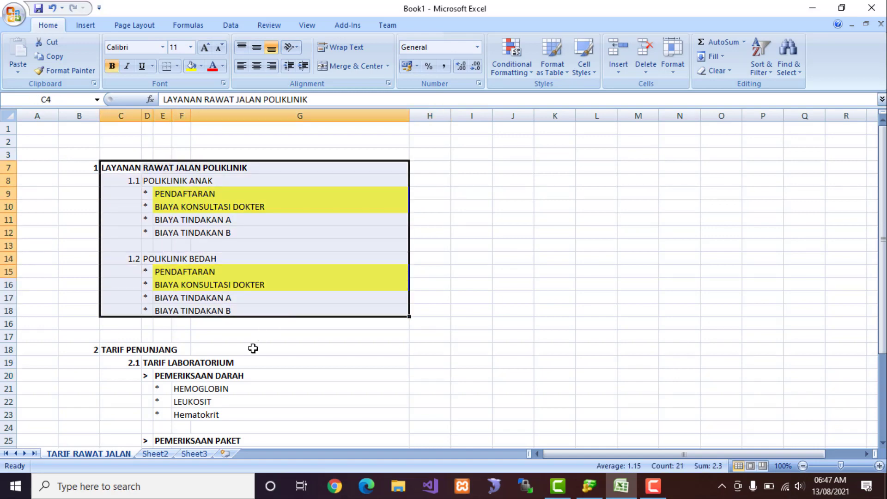
Examine the TARIF PENUNJANG section of the Excel outline, including its laboratory, package examination and radiology headings.
{"action": "scroll", "coordinate": [254, 348], "scroll_direction": "down", "scroll_amount": 2}
{"action": "left_click", "coordinate": [109, 272]}
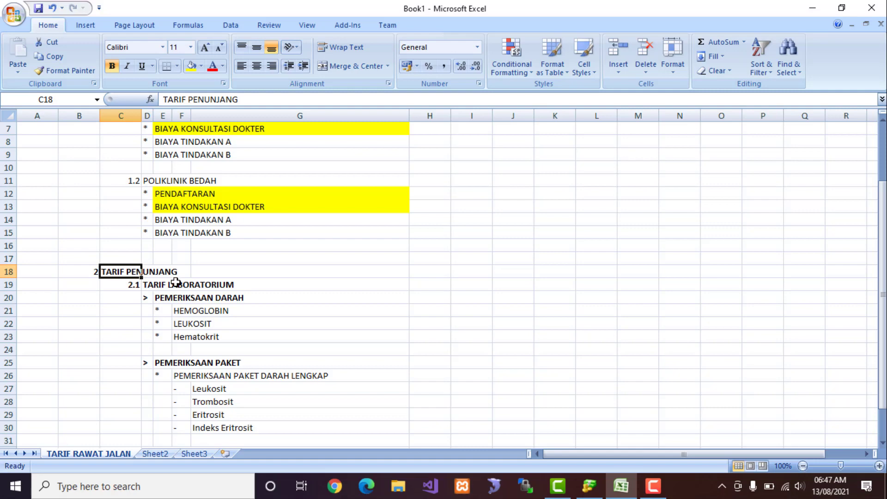
{"action": "left_click", "coordinate": [129, 286]}
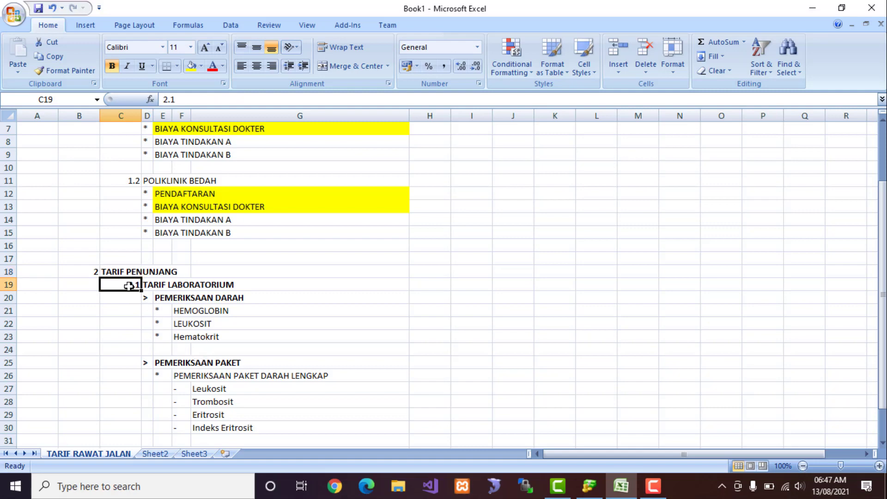
{"action": "left_click", "coordinate": [198, 285]}
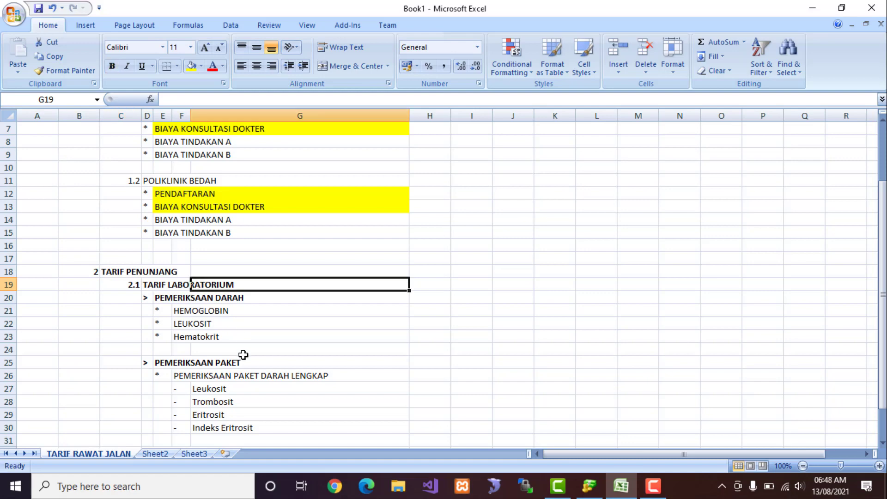
{"action": "left_click", "coordinate": [148, 302]}
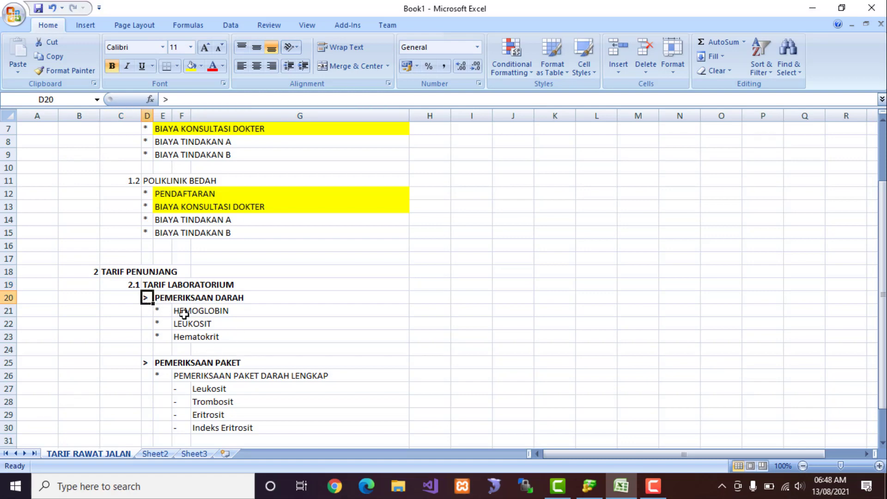
{"action": "scroll", "coordinate": [307, 348], "scroll_direction": "down", "scroll_amount": 2}
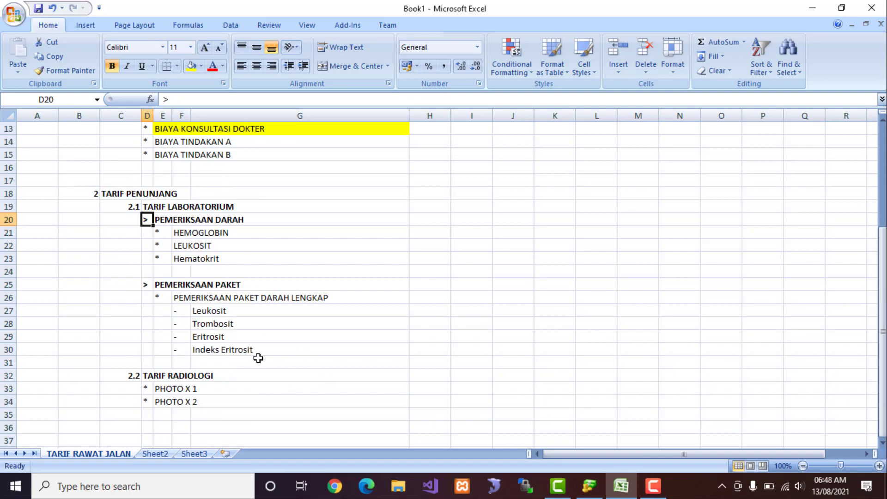
{"action": "left_click", "coordinate": [146, 285]}
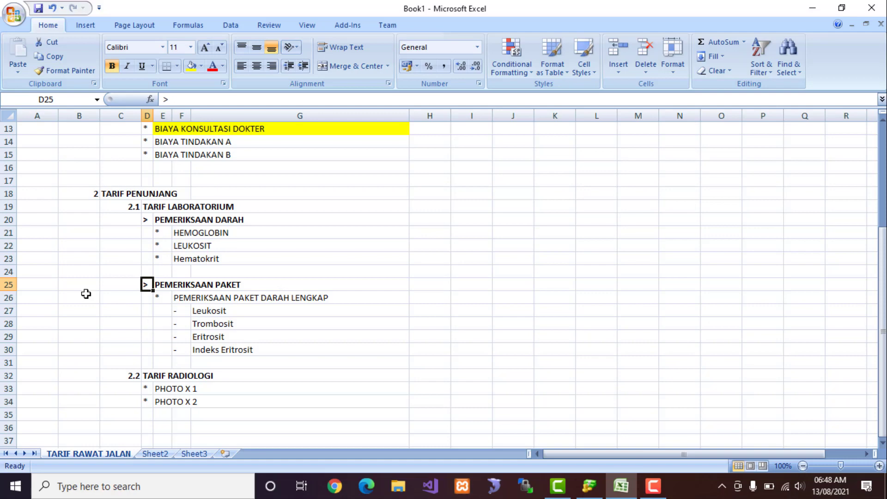
{"action": "left_click_drag", "start_coordinate": [108, 196], "coordinate": [253, 403]}
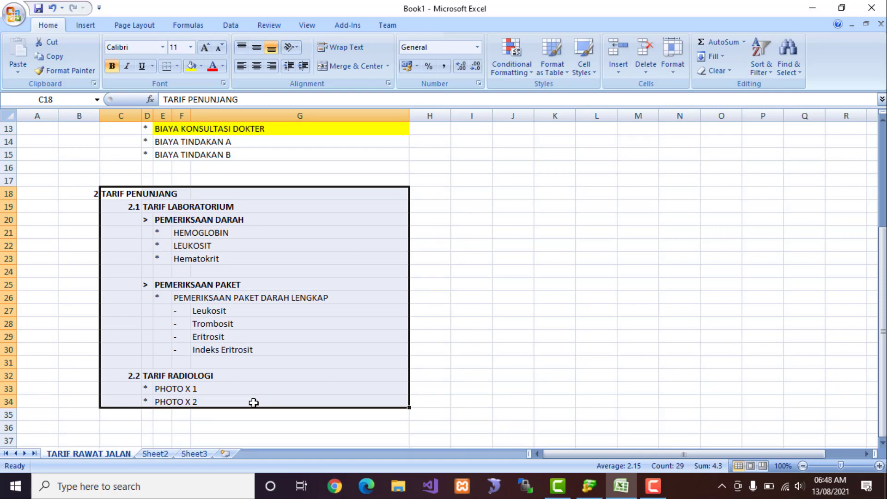
{"action": "left_click", "coordinate": [235, 261]}
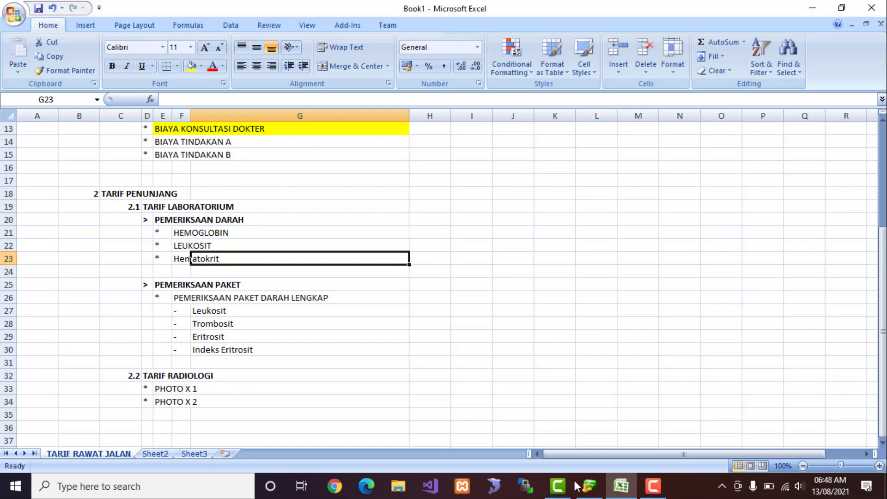
Review the TARIF RAWAT JALAN POLIKLINIK hierarchy in KLIKMEDIC from the group down to its procedures, and return to the Excel outline.
{"action": "left_click", "coordinate": [587, 486]}
{"action": "scroll", "coordinate": [466, 369], "scroll_direction": "down", "scroll_amount": 1}
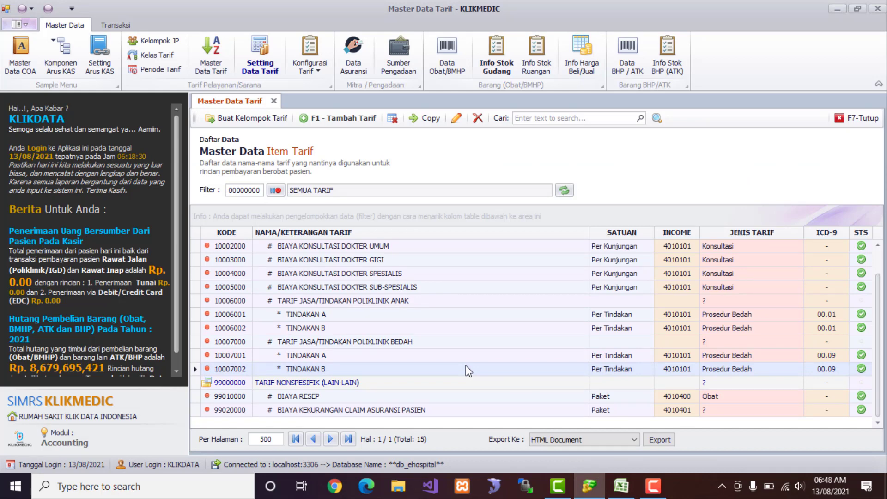
{"action": "scroll", "coordinate": [466, 364], "scroll_direction": "up", "scroll_amount": 2}
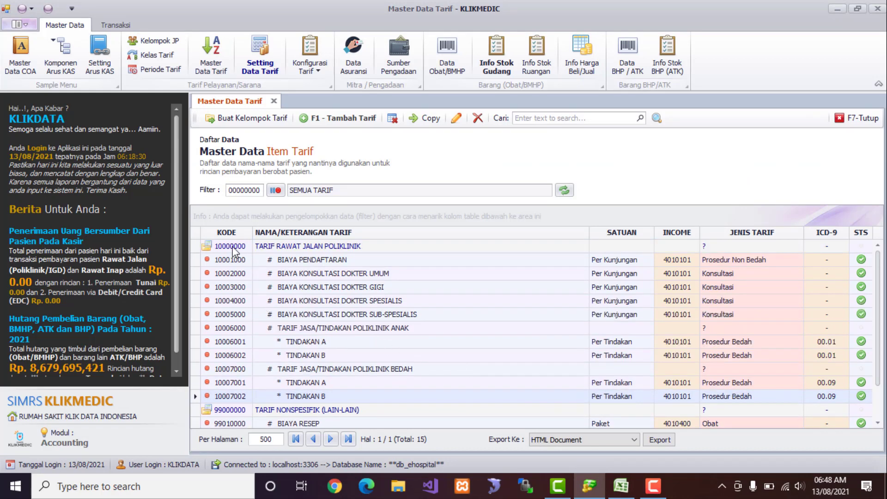
{"action": "left_click", "coordinate": [232, 248]}
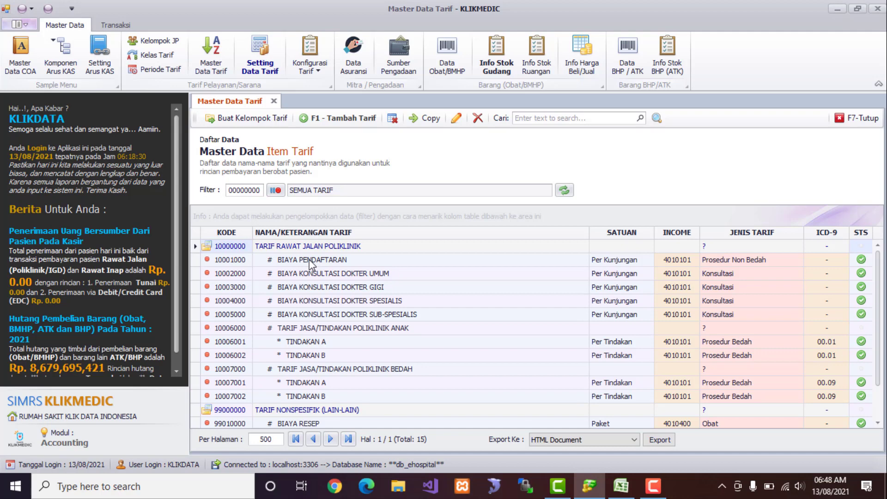
{"action": "left_click", "coordinate": [307, 273]}
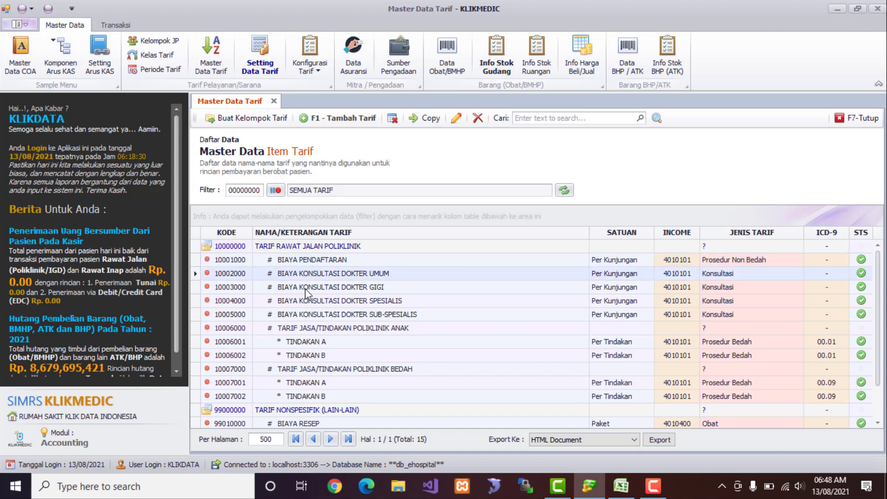
{"action": "left_click", "coordinate": [305, 290]}
{"action": "left_click", "coordinate": [305, 302]}
{"action": "left_click", "coordinate": [305, 314]}
{"action": "left_click", "coordinate": [304, 328]}
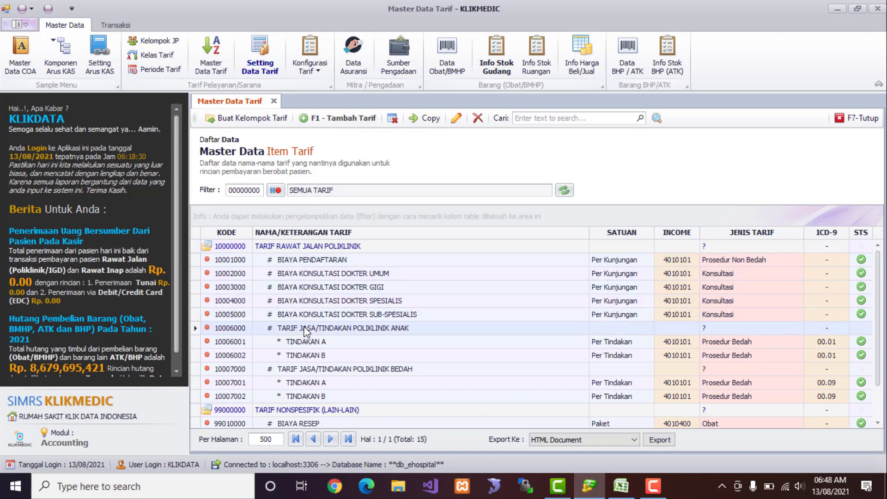
{"action": "left_click", "coordinate": [301, 343]}
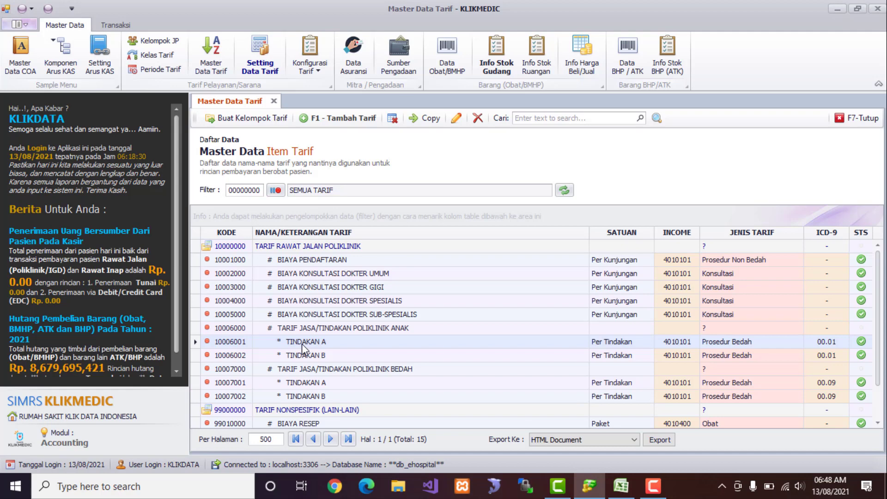
{"action": "left_click", "coordinate": [621, 486]}
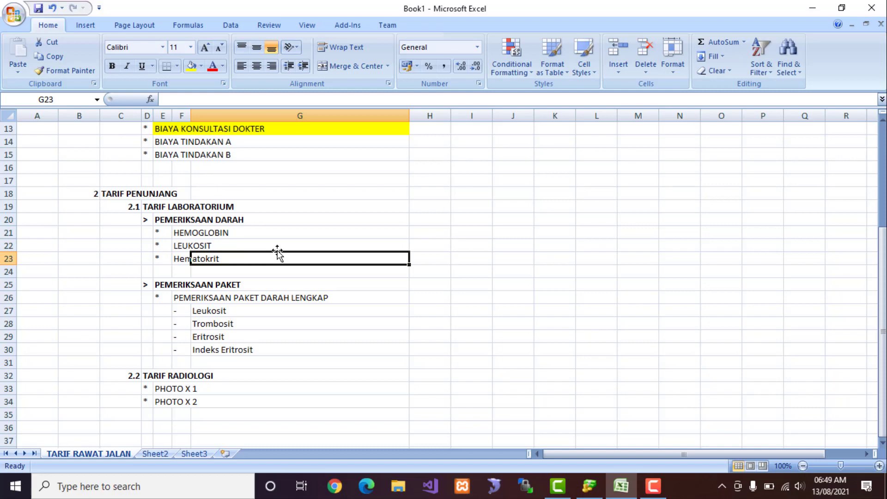
Compare the TARIF PENUNJANG section of the Excel outline, especially TARIF LABORATORIUM, with the group hierarchy in the KLIKMEDIC tariff list.
{"action": "left_click_drag", "start_coordinate": [100, 193], "coordinate": [211, 401]}
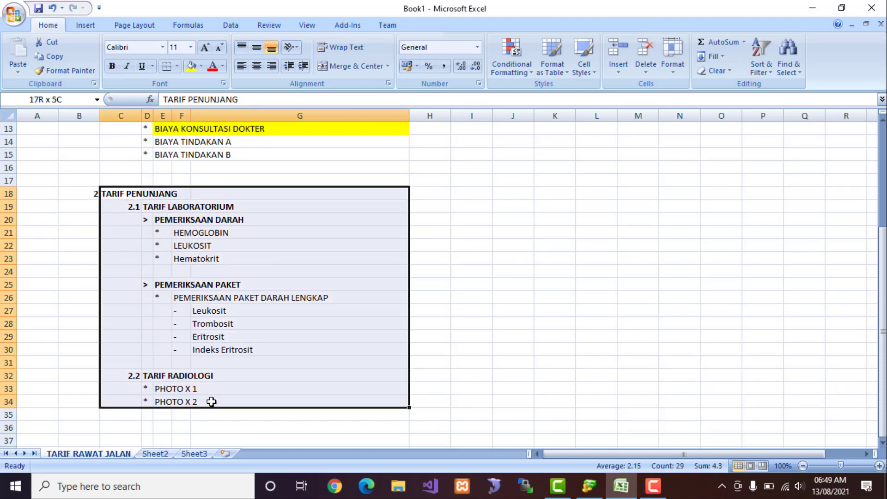
{"action": "left_click", "coordinate": [392, 274]}
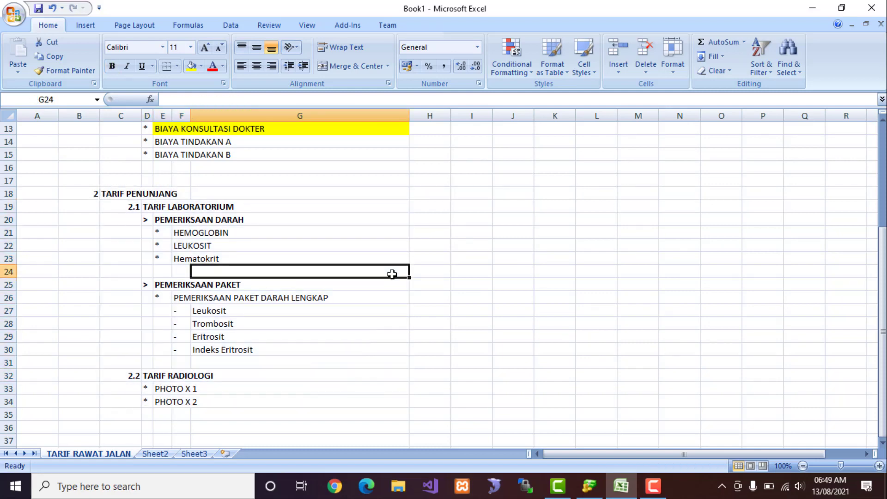
{"action": "left_click", "coordinate": [589, 486]}
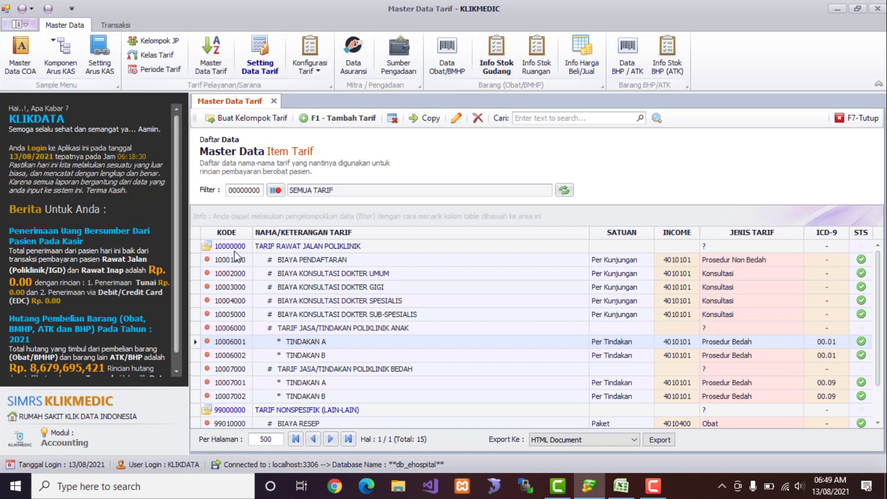
{"action": "left_click", "coordinate": [621, 486]}
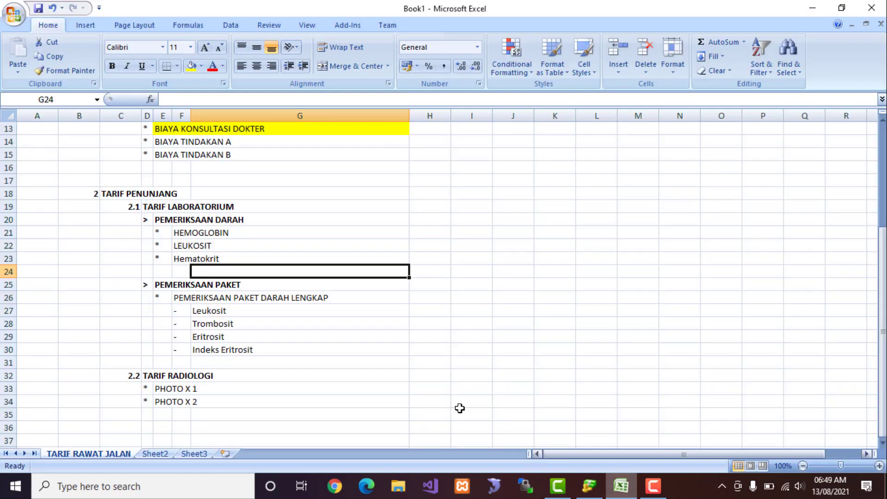
{"action": "left_click", "coordinate": [147, 207]}
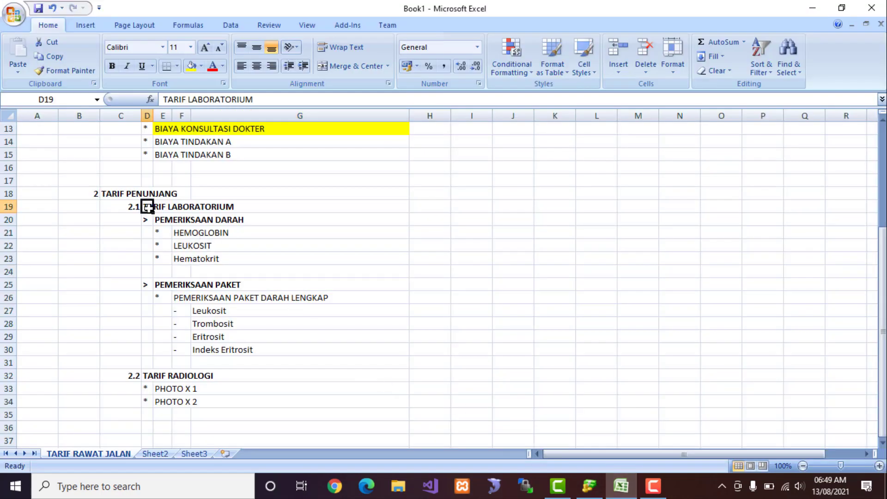
{"action": "left_click", "coordinate": [110, 195]}
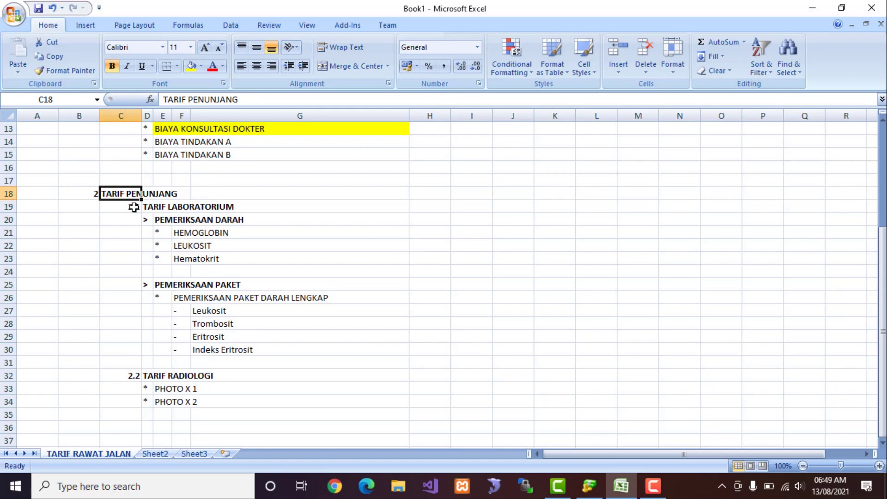
{"action": "left_click", "coordinate": [148, 207]}
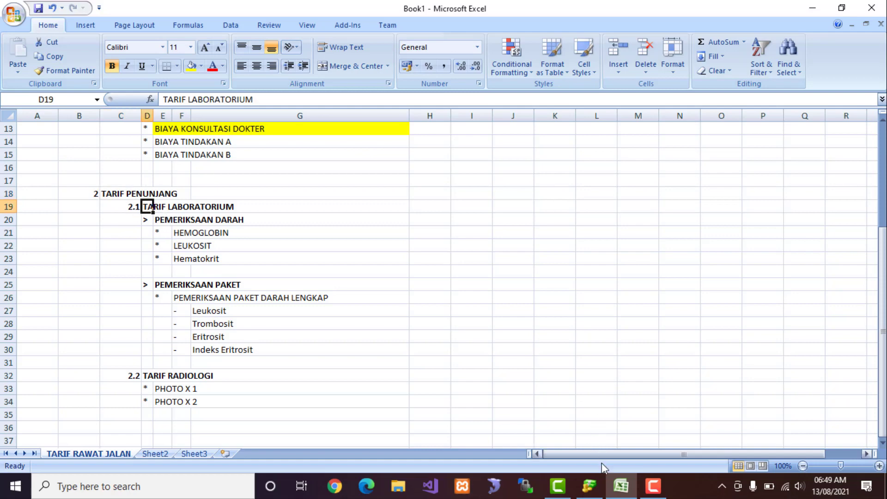
{"action": "left_click", "coordinate": [590, 490]}
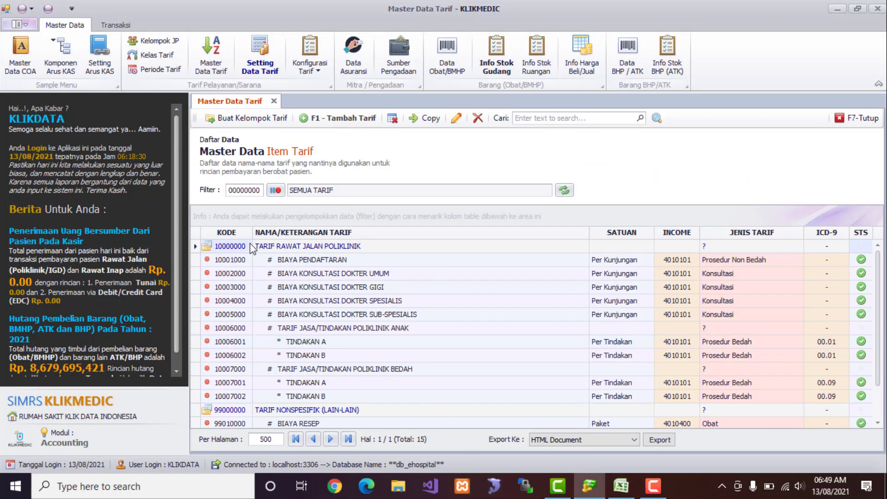
Create a new tariff group named TARIF LABORATORIUM, save it and decline adding another group.
{"action": "left_click", "coordinate": [249, 118]}
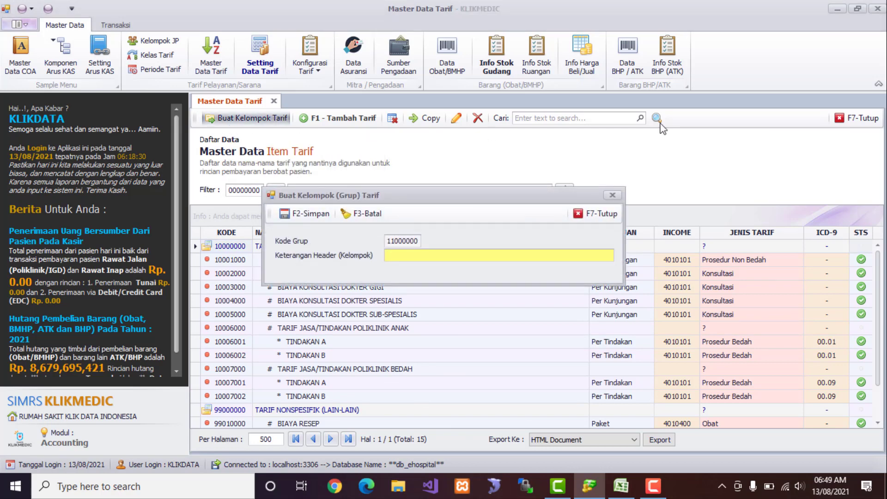
{"action": "type", "text": "TARIF LABORATORIUM"}
{"action": "key", "text": "F2"}
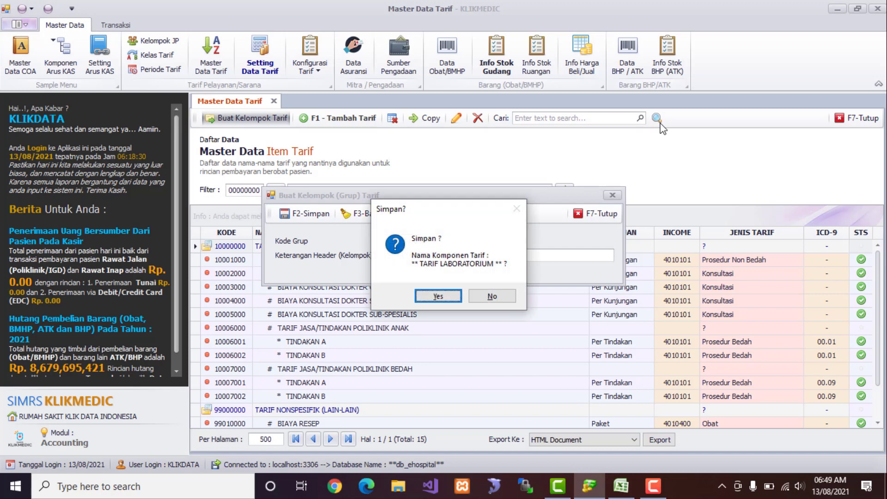
{"action": "key", "text": "Return"}
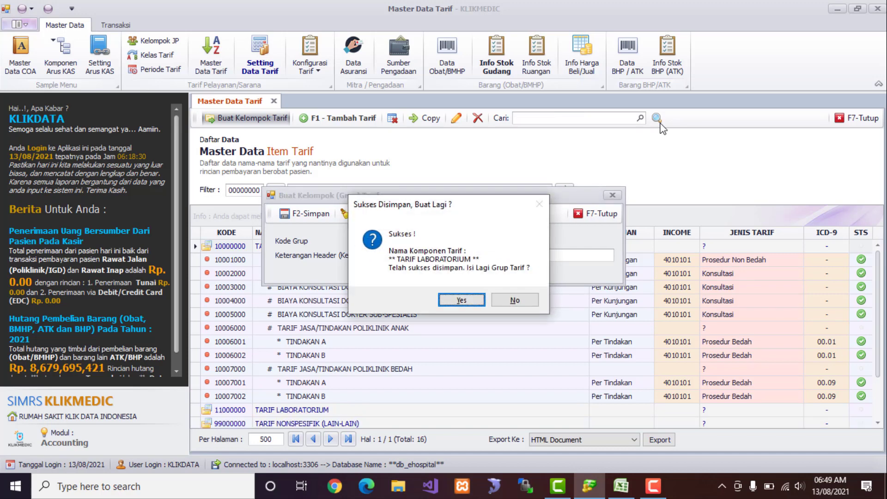
{"action": "left_click", "coordinate": [520, 303]}
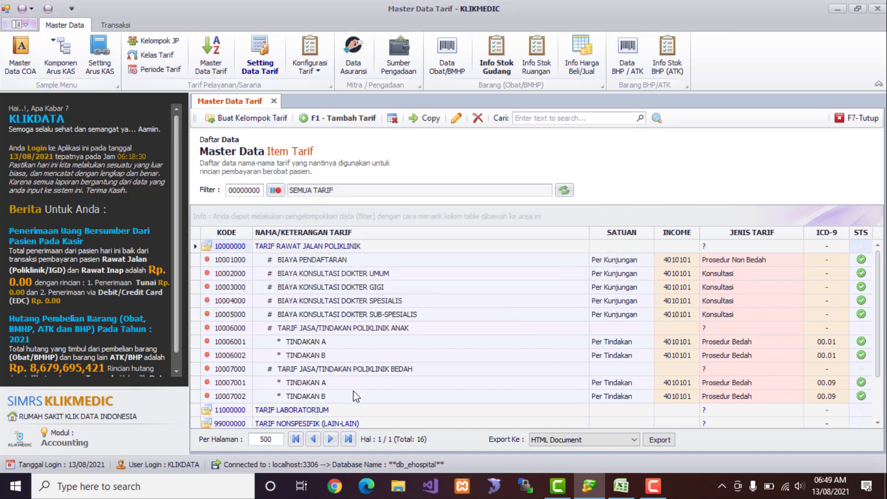
Start a tariff component under TARIF LABORATORIUM named PEMERIKSAAN DARAH, following the Excel outline, and mark it as a header (Sebagai Header).
{"action": "left_click", "coordinate": [345, 406]}
{"action": "scroll", "coordinate": [344, 407], "scroll_direction": "down", "scroll_amount": 1}
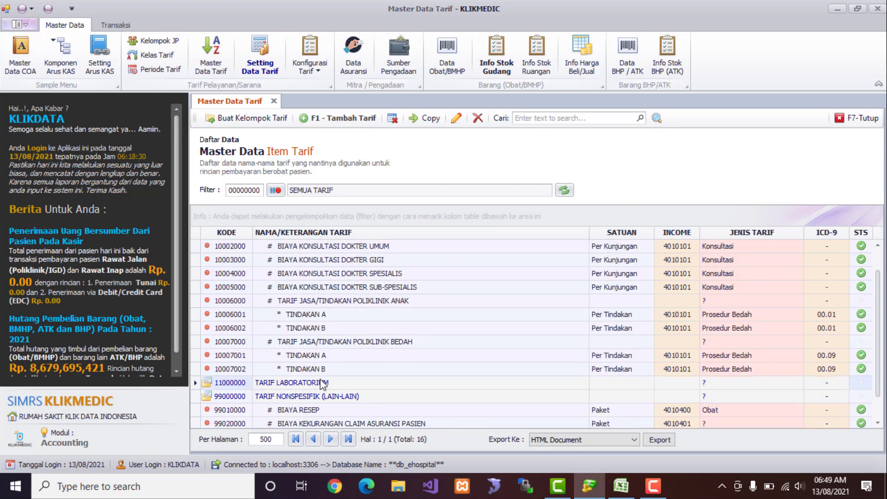
{"action": "left_click", "coordinate": [621, 486]}
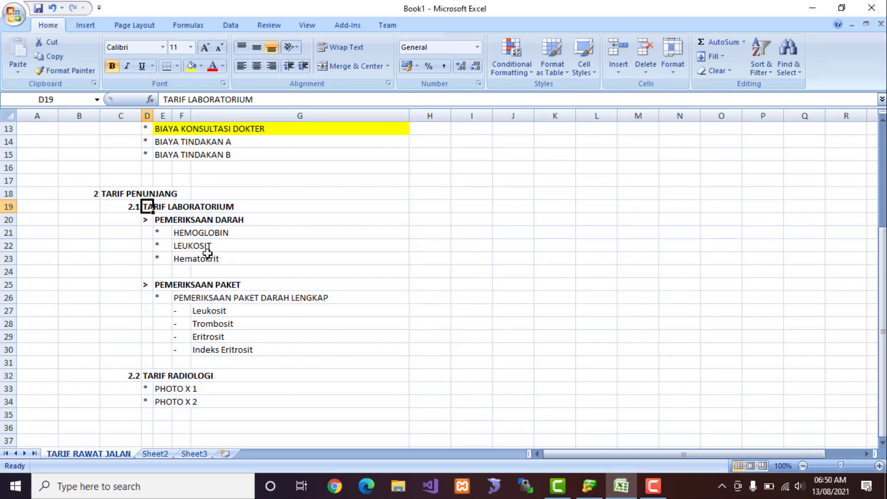
{"action": "left_click", "coordinate": [167, 219]}
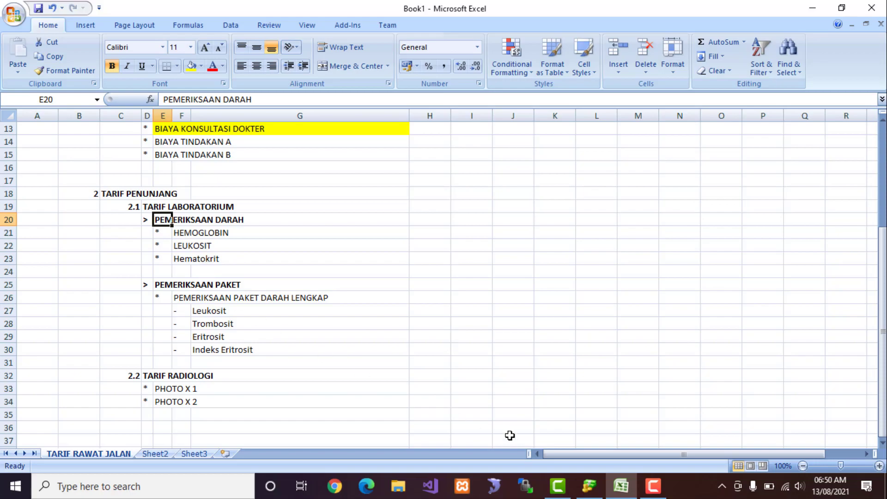
{"action": "left_click", "coordinate": [589, 486]}
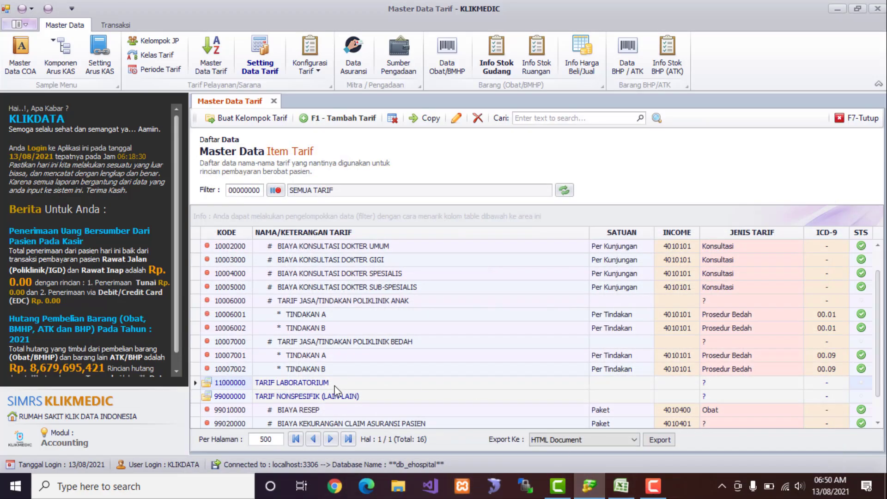
{"action": "left_click", "coordinate": [345, 120]}
{"action": "left_click", "coordinate": [451, 292]}
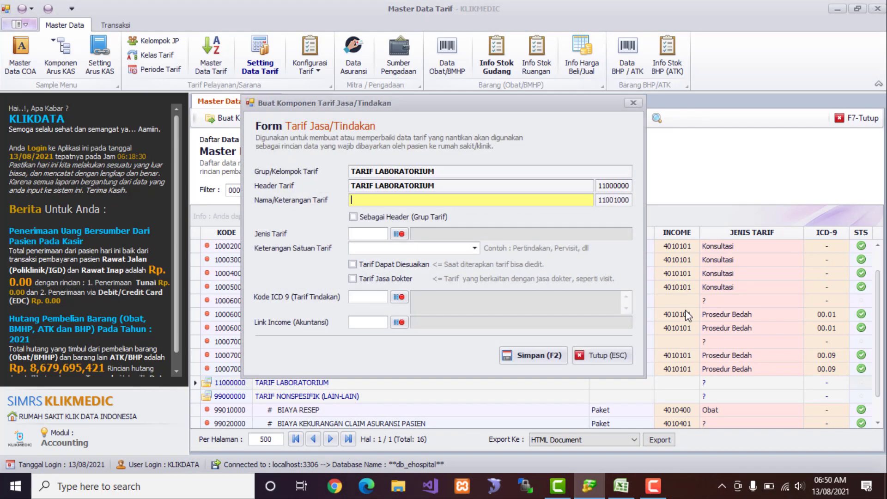
{"action": "type", "text": "PEMERIKSAAN DARAH"}
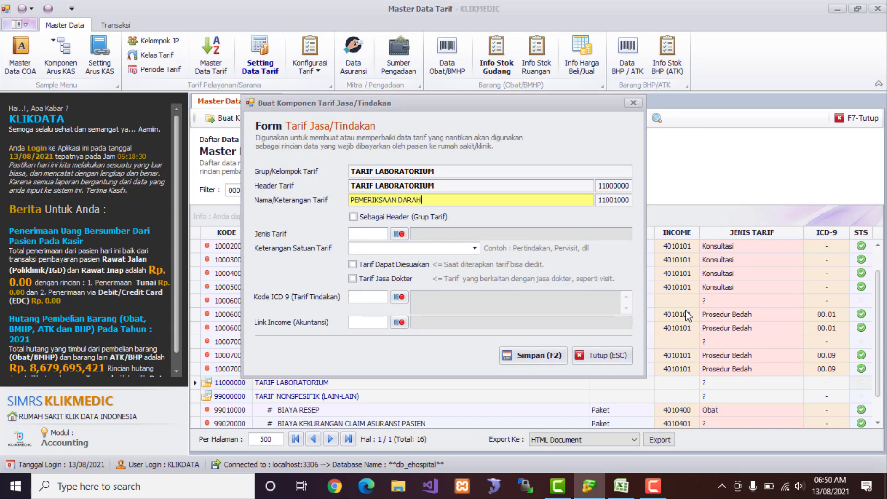
{"action": "key", "text": "Tab"}
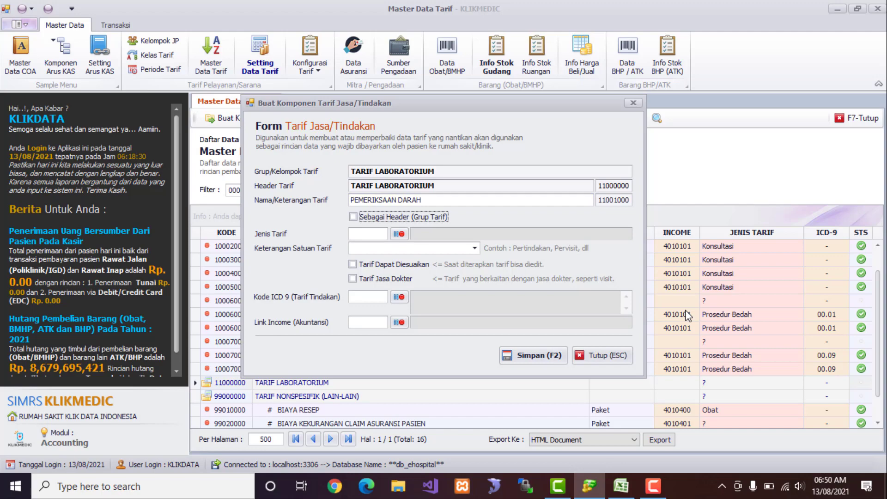
{"action": "key", "text": "space"}
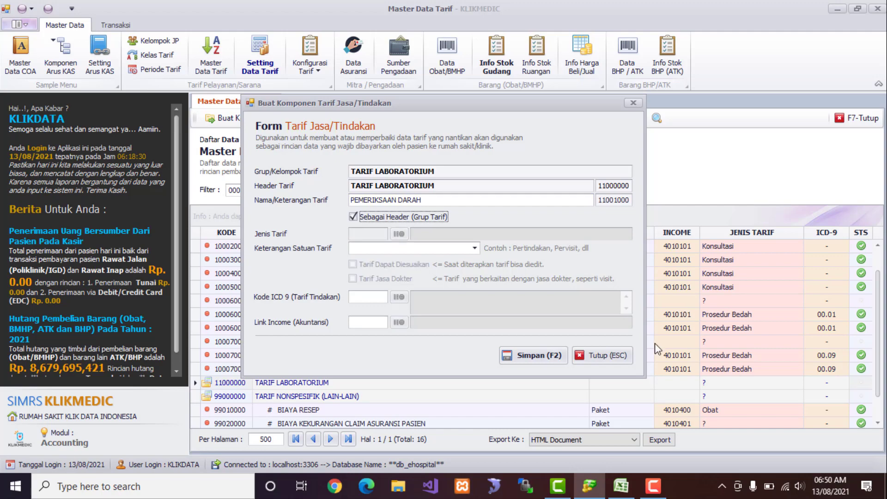
Check the PEMERIKSAAN PAKET DARAH LENGKAP items in the Excel outline and save the PEMERIKSAAN DARAH header in KLIKMEDIC.
{"action": "left_click", "coordinate": [623, 489]}
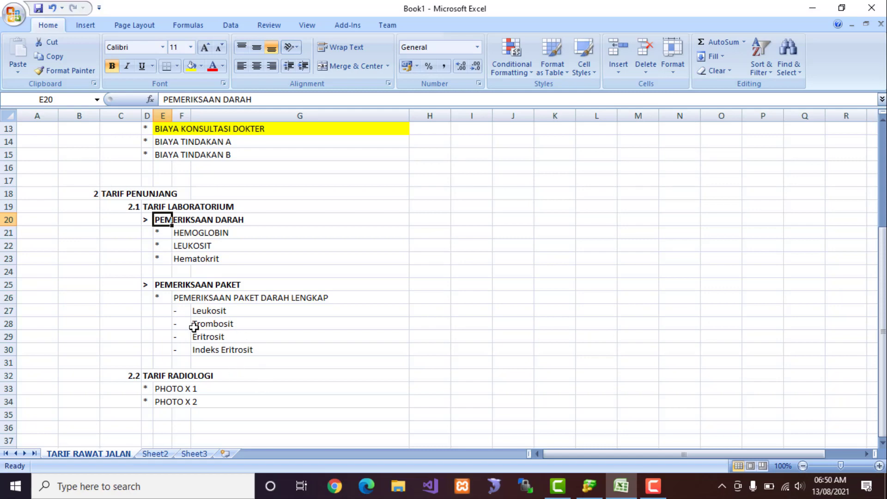
{"action": "left_click_drag", "start_coordinate": [199, 312], "coordinate": [205, 350]}
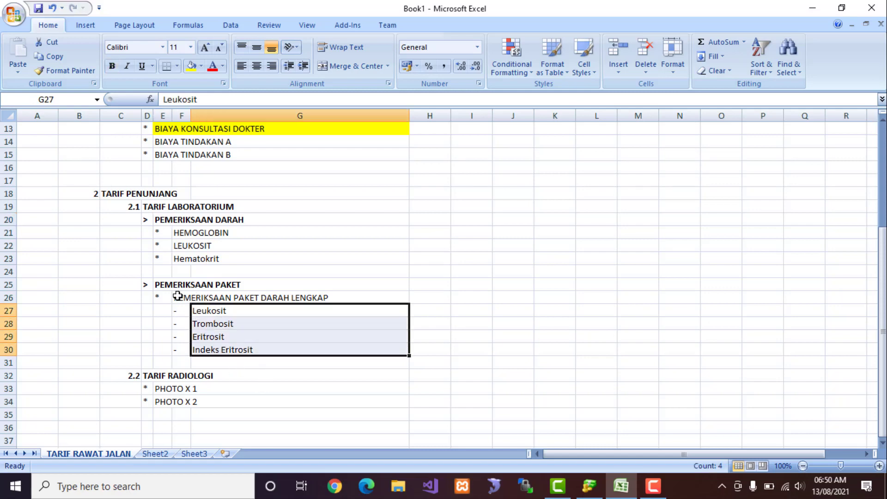
{"action": "left_click_drag", "start_coordinate": [168, 297], "coordinate": [261, 300]}
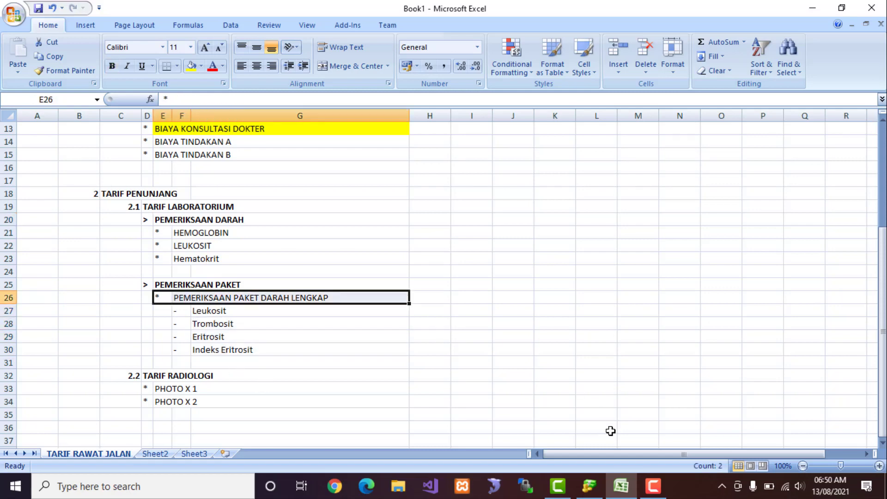
{"action": "left_click", "coordinate": [589, 486]}
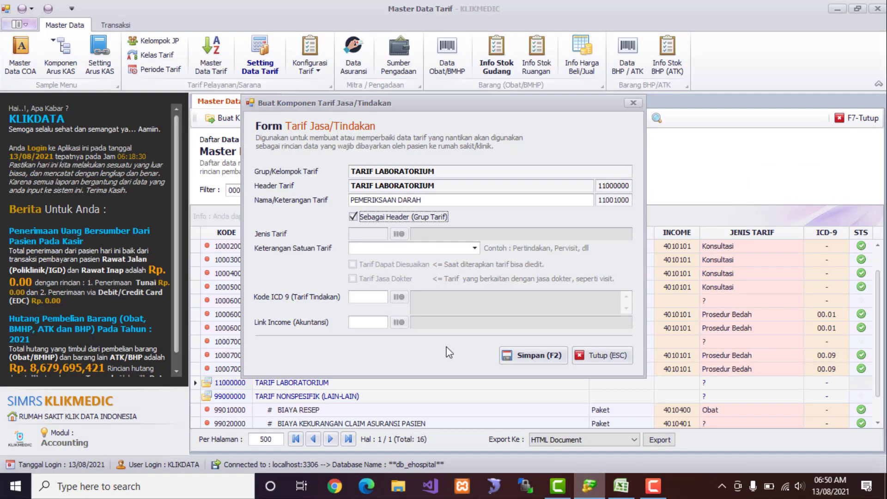
{"action": "left_click", "coordinate": [532, 356]}
{"action": "left_click", "coordinate": [445, 293]}
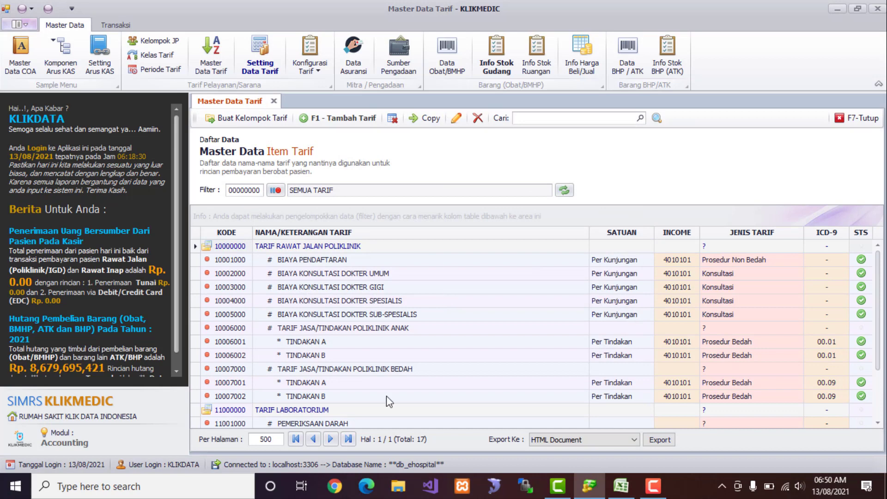
Open a new tariff component under PEMERIKSAAN DARAH and check the examination names in the Excel outline before returning to the KLIKMEDIC form.
{"action": "scroll", "coordinate": [368, 397], "scroll_direction": "down", "scroll_amount": 2}
{"action": "left_click", "coordinate": [320, 367]}
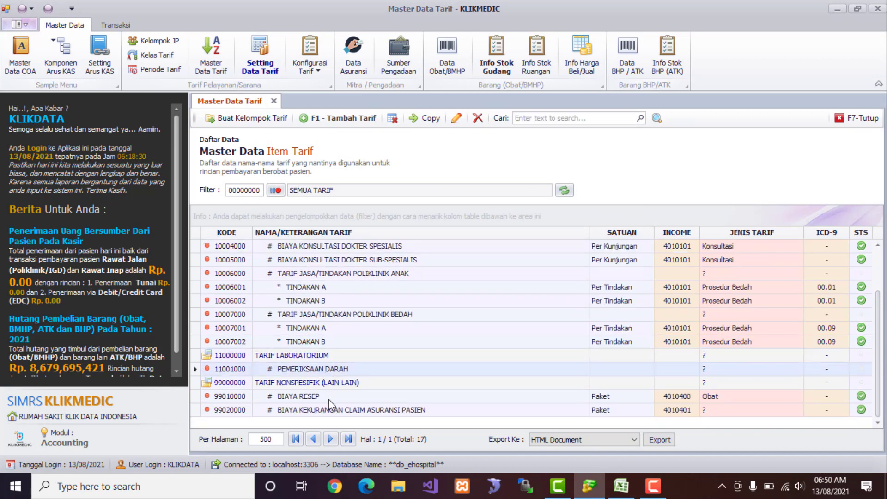
{"action": "left_click", "coordinate": [327, 119]}
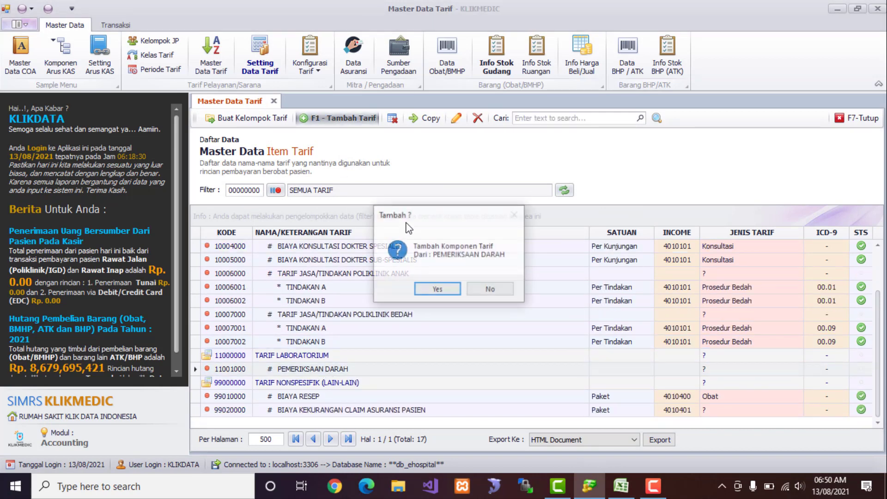
{"action": "left_click", "coordinate": [443, 289]}
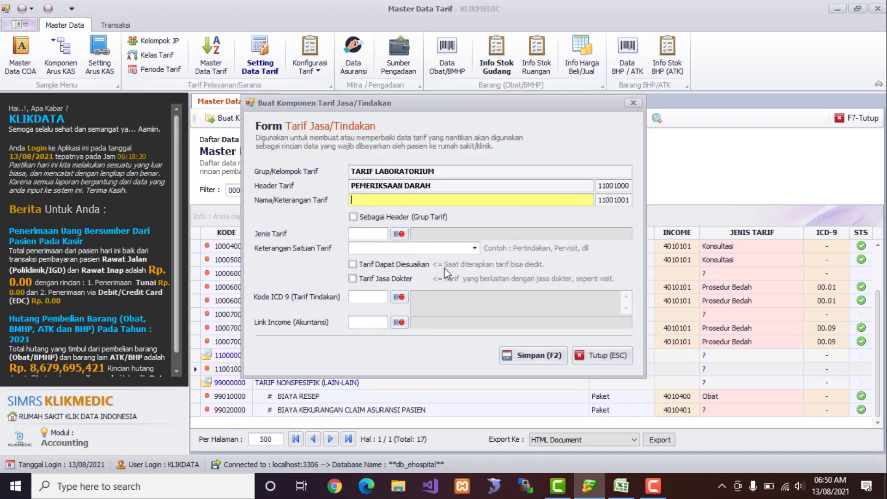
{"action": "left_click", "coordinate": [629, 494]}
{"action": "left_click", "coordinate": [248, 330]}
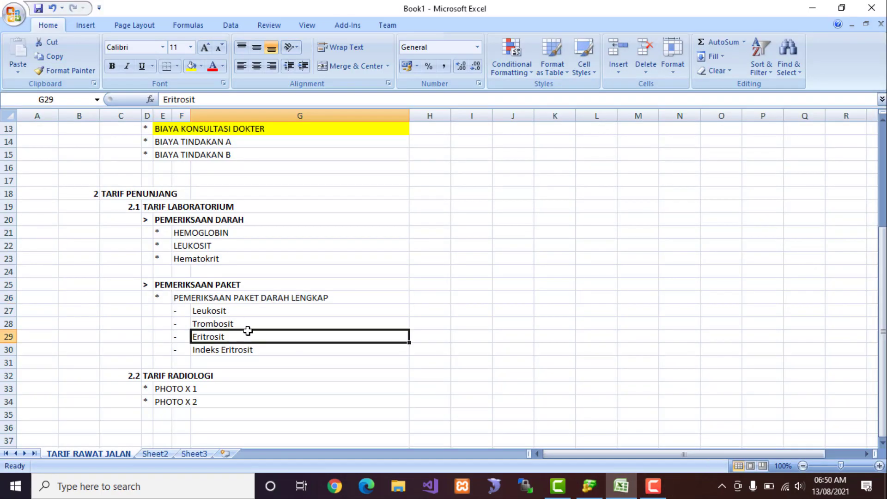
{"action": "key", "text": "ctrl+c"}
{"action": "key", "text": "alt+Tab"}
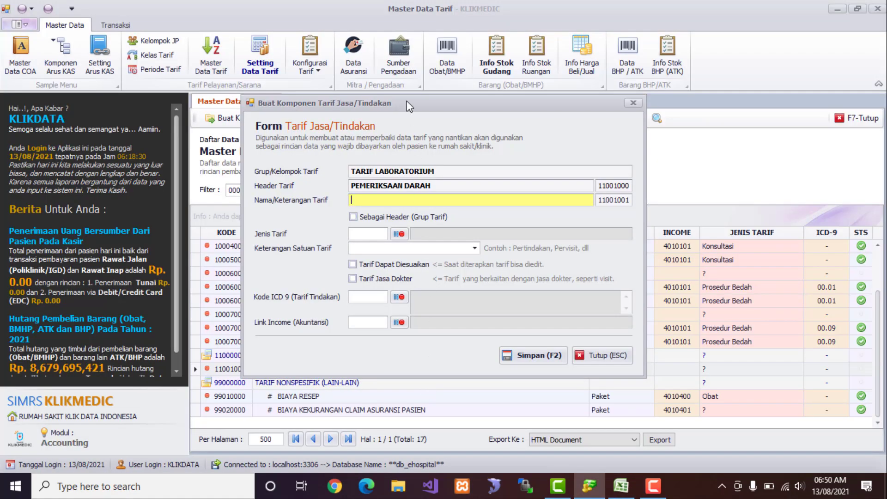
Move the component form aside to uncover the tariff names and name the new component LEUKOSIT.
{"action": "left_click_drag", "start_coordinate": [552, 135], "coordinate": [588, 120]}
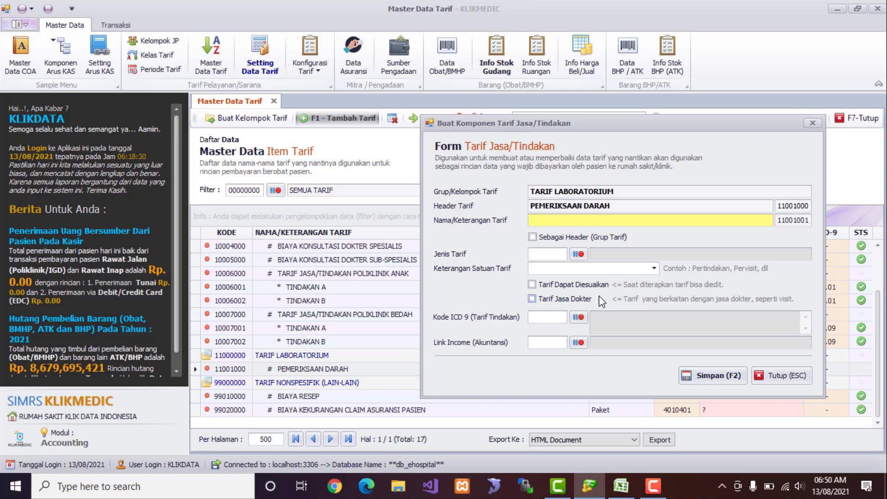
{"action": "type", "text": "LEUKOSIT"}
{"action": "key", "text": "Tab"}
{"action": "key", "text": "Tab"}
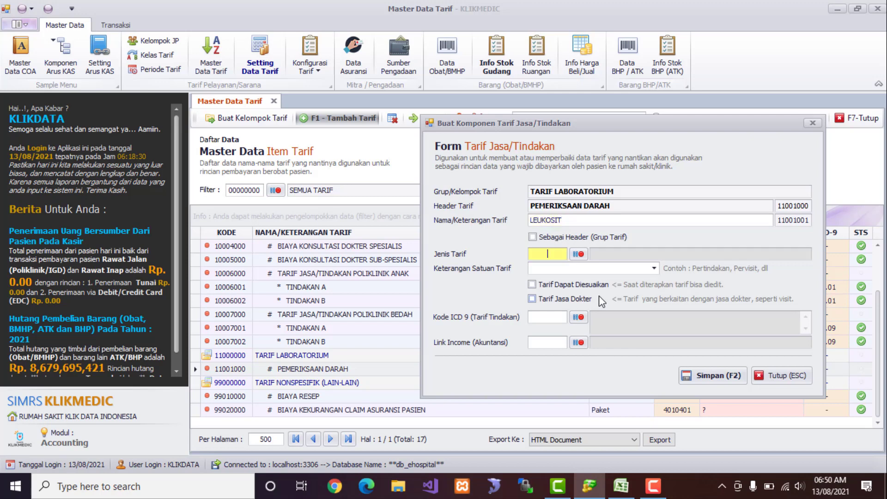
Set the LEUKOSIT component's Jenis Tarif to Laboratorium and its Keterangan Satuan Tarif to Per Tindakan.
{"action": "key", "text": "Return"}
{"action": "type", "text": "lab"}
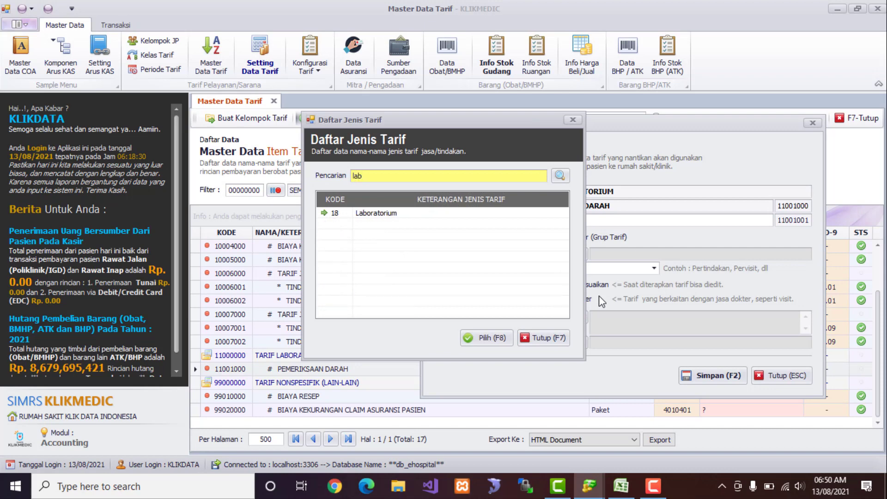
{"action": "key", "text": "Down"}
{"action": "key", "text": "Return"}
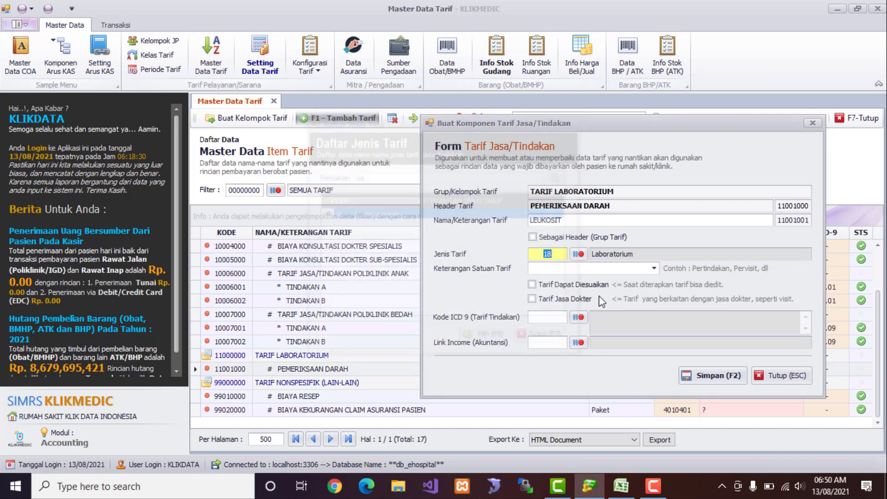
{"action": "key", "text": "Tab"}
{"action": "type", "text": "Per Tindakan"}
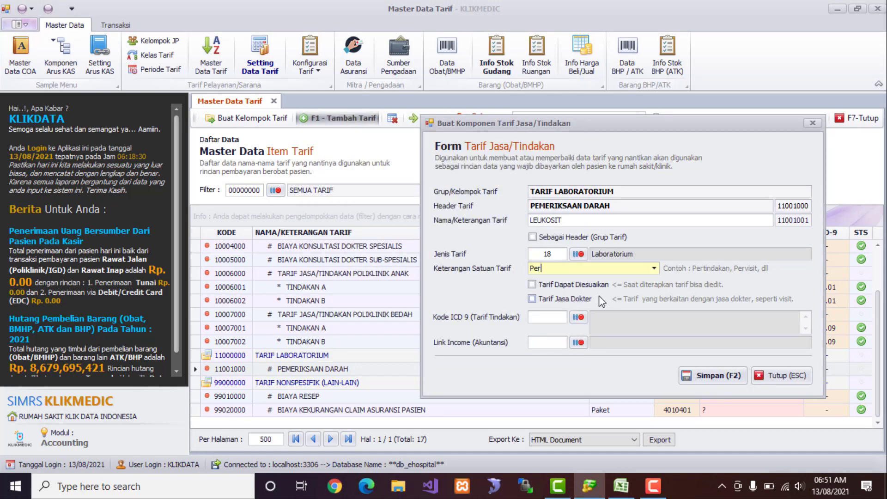
{"action": "key", "text": "Tab"}
{"action": "key", "text": "Tab"}
{"action": "key", "text": "Tab"}
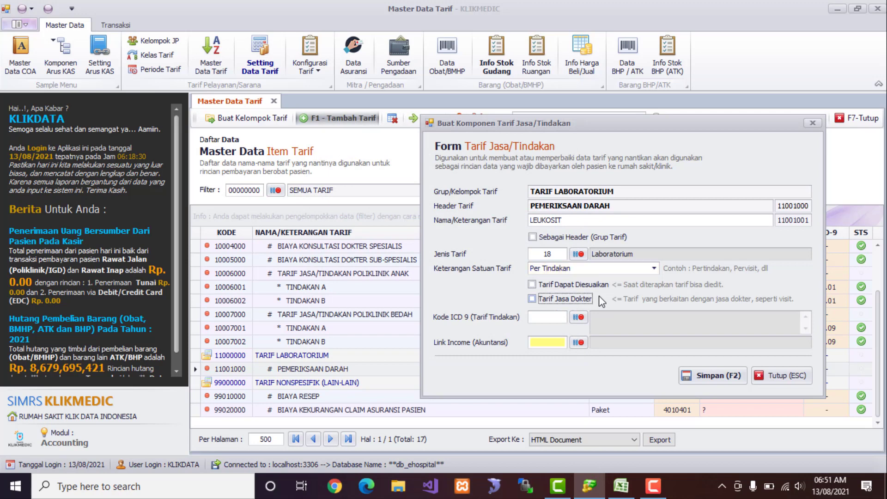
Link the LEUKOSIT component to the income account 4010200 Pendapatan Laboratorium, save it and continue with another item.
{"action": "double_click", "coordinate": [563, 341]}
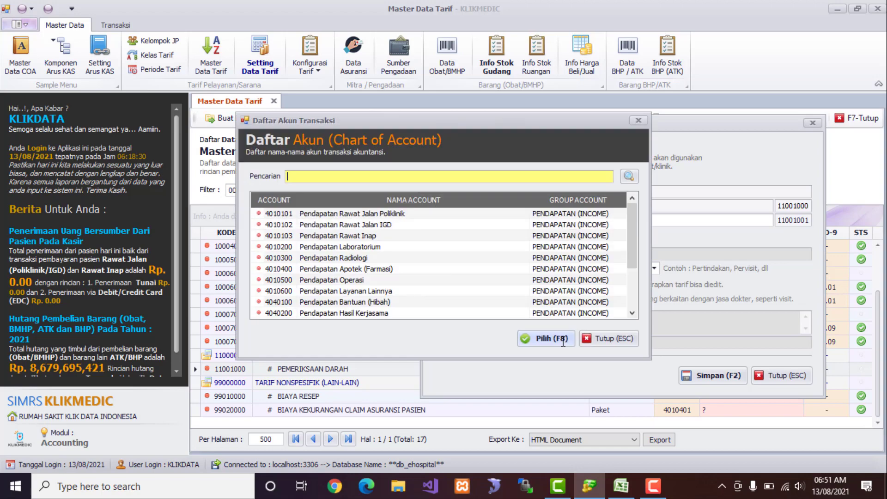
{"action": "left_click", "coordinate": [381, 248]}
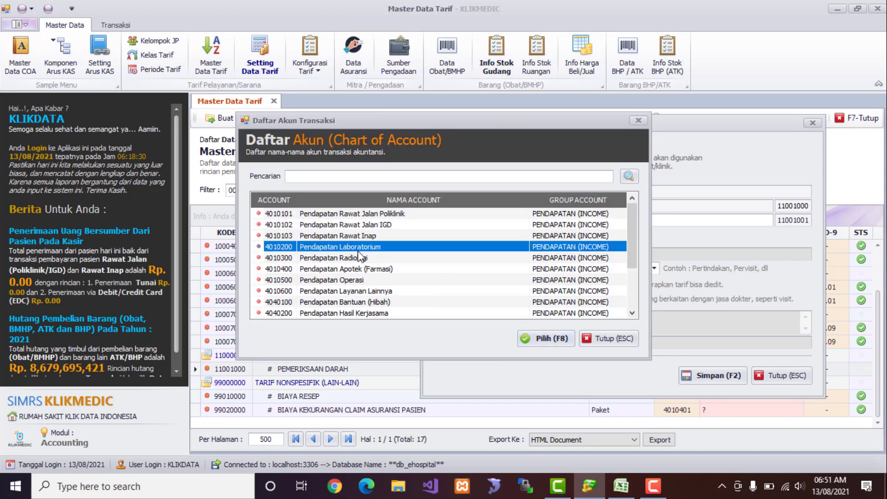
{"action": "left_click", "coordinate": [550, 340]}
{"action": "key", "text": "F2"}
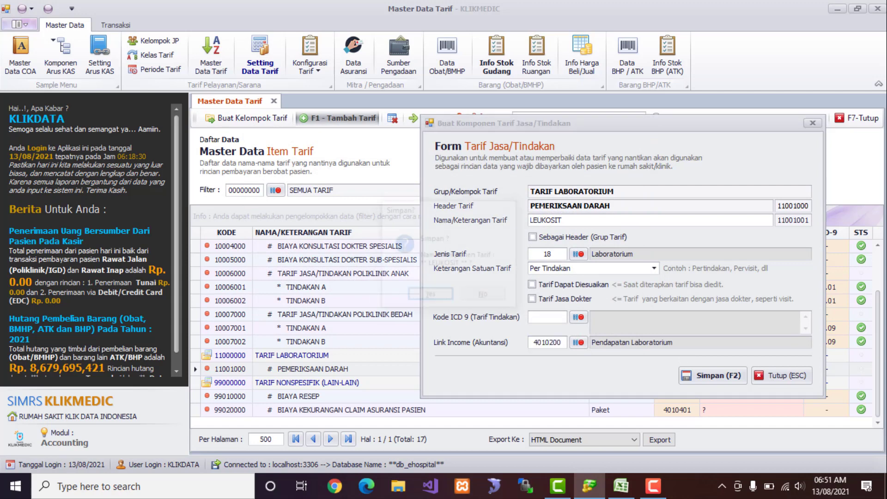
{"action": "key", "text": "Return"}
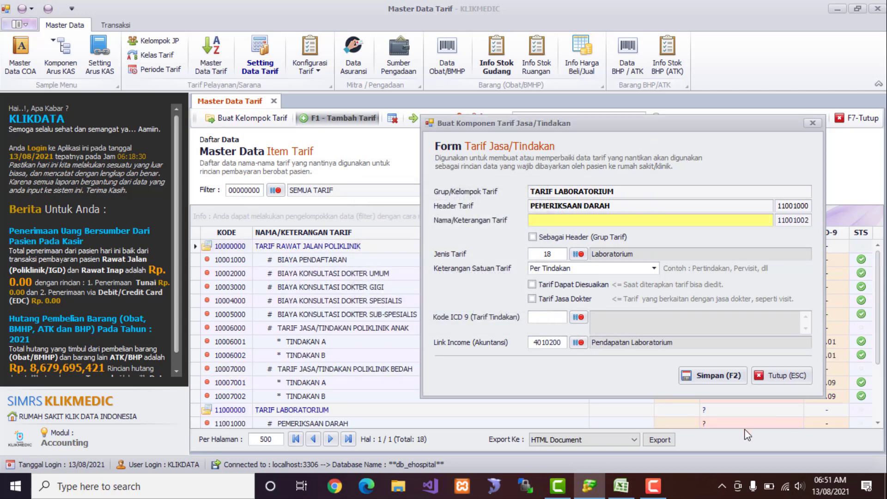
Look up Trombosit in the Excel outline and name the new component TROMBOSIT in KLIKMEDIC.
{"action": "key", "text": "alt+Tab"}
{"action": "left_click", "coordinate": [236, 323]}
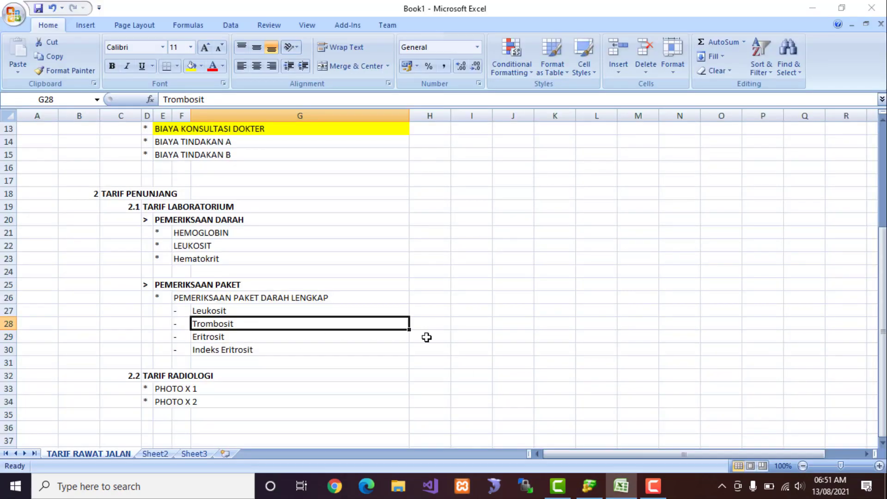
{"action": "key", "text": "alt+Tab"}
{"action": "type", "text": "Y"}
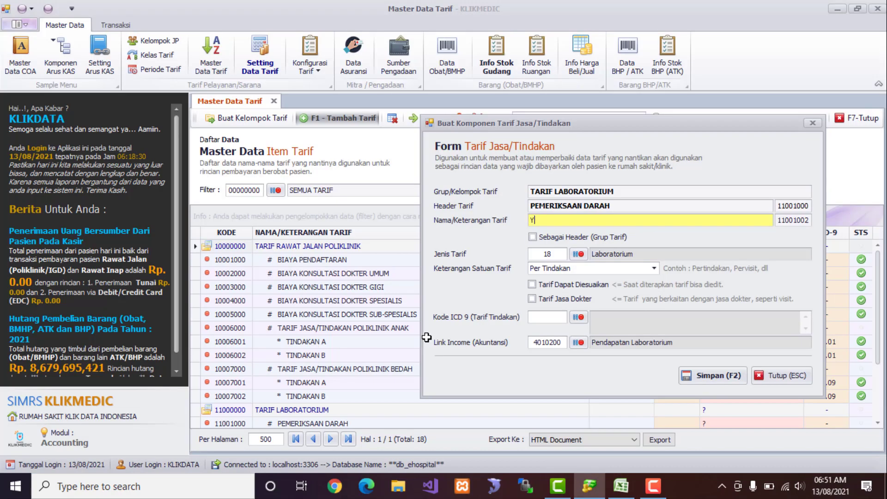
{"action": "type", "text": "ROMBOSIT"}
Keep the prefilled type, unit and income link, save the TROMBOSIT component and continue with another item.
{"action": "key", "text": "Tab"}
{"action": "key", "text": "Tab"}
{"action": "key", "text": "Tab"}
{"action": "key", "text": "Tab"}
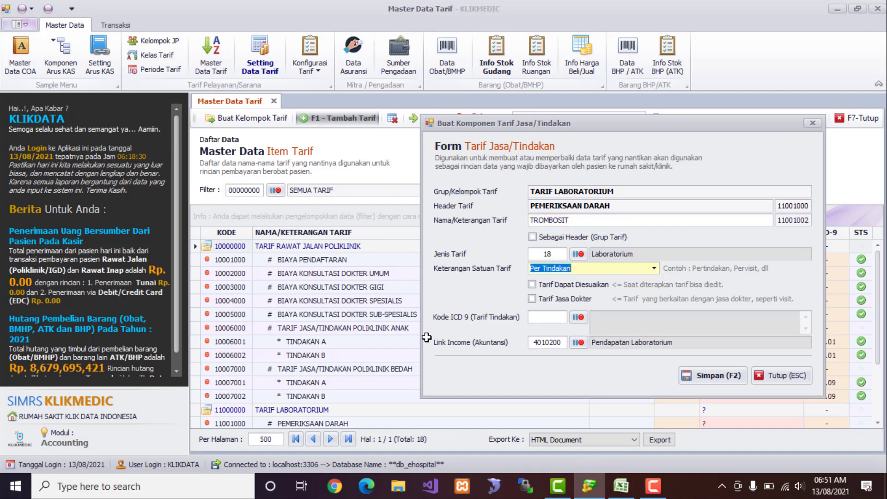
{"action": "key", "text": "Tab"}
{"action": "key", "text": "Tab"}
{"action": "key", "text": "F2"}
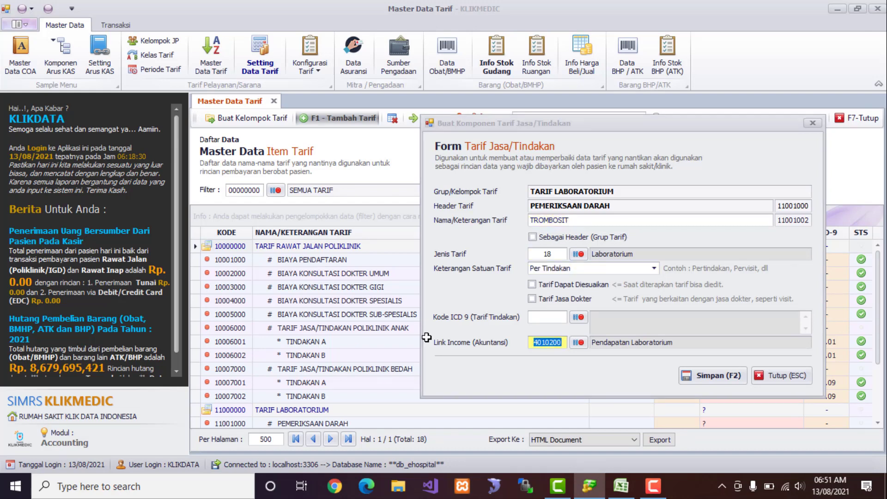
{"action": "key", "text": "Return"}
{"action": "key", "text": "Return"}
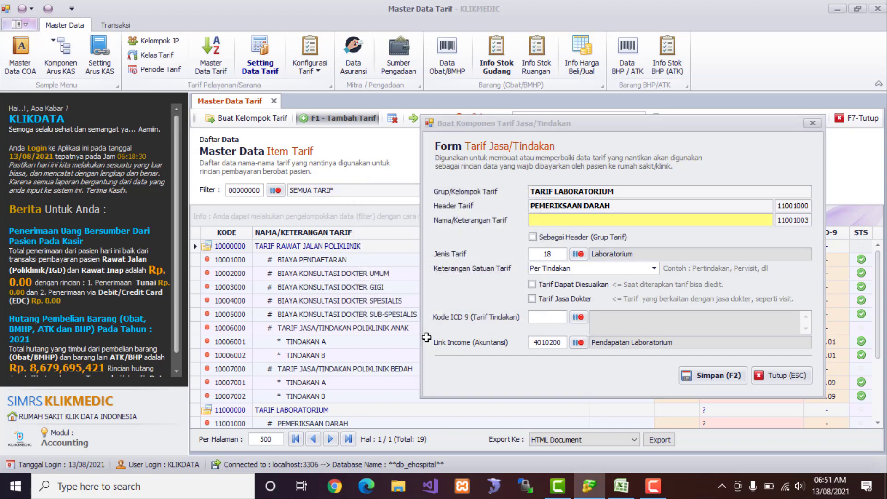
Look up Eritrosit in the Excel outline and name the new component ERITROSIT in KLIKMEDIC.
{"action": "key", "text": "alt+Tab"}
{"action": "left_click", "coordinate": [252, 337]}
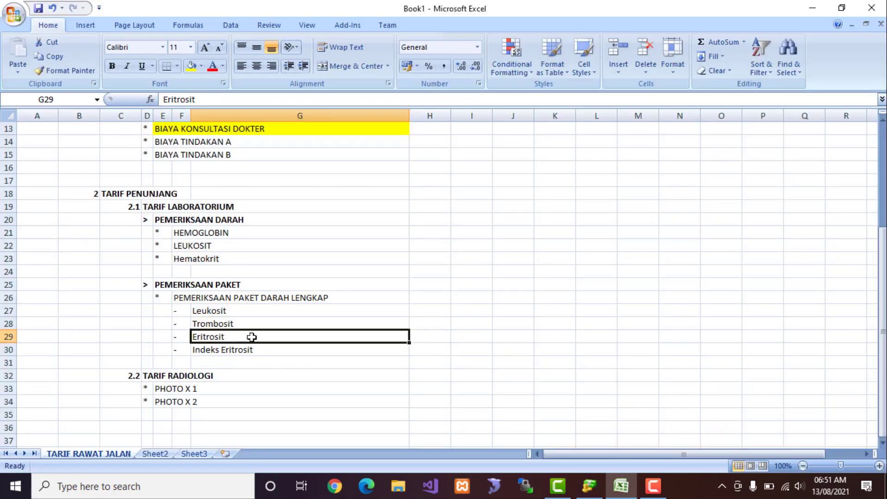
{"action": "key", "text": "alt+Tab"}
{"action": "type", "text": "ERITO"}
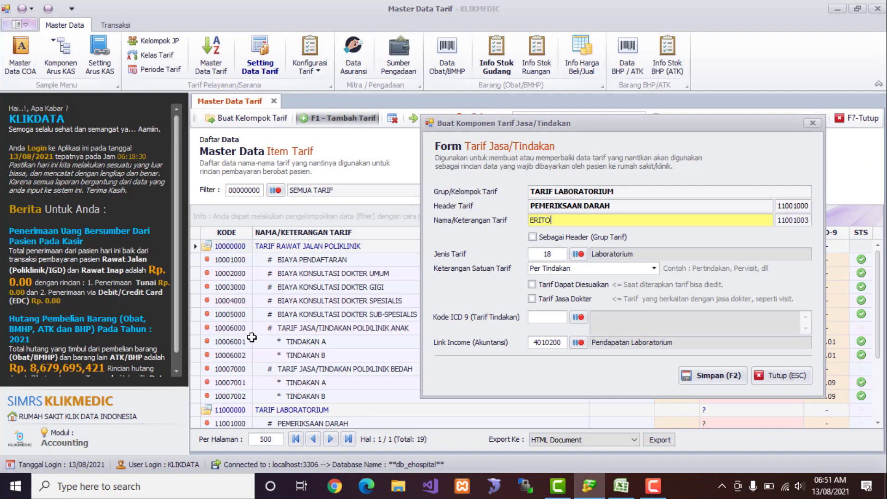
{"action": "key", "text": "BackSpace"}
{"action": "type", "text": "ROS"}
Accept the prefilled settings, save the ERITROSIT component and continue with another item.
{"action": "key", "text": "Return"}
{"action": "key", "text": "Return"}
{"action": "key", "text": "Return"}
{"action": "key", "text": "Return"}
{"action": "key", "text": "Return"}
{"action": "key", "text": "Return"}
{"action": "key", "text": "Return"}
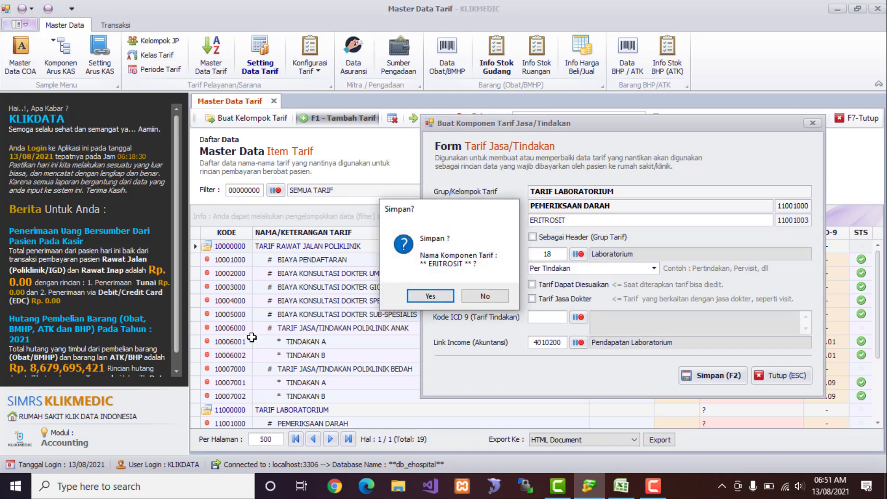
{"action": "key", "text": "Return"}
{"action": "key", "text": "Return"}
Look up Hematokrit under PEMERIKSAAN DARAH in the Excel outline and name the new component HEMATOKRIT in KLIKMEDIC.
{"action": "key", "text": "alt+Tab"}
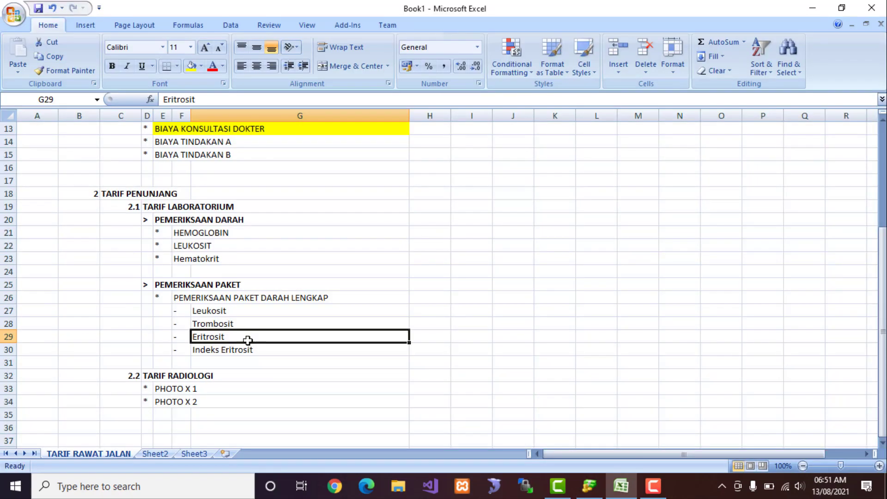
{"action": "key", "text": "Down"}
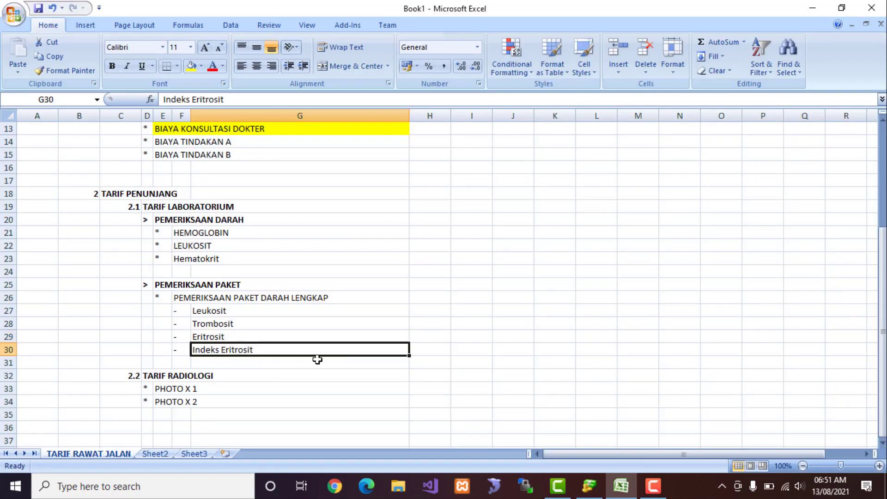
{"action": "left_click", "coordinate": [207, 260]}
{"action": "left_click", "coordinate": [180, 259]}
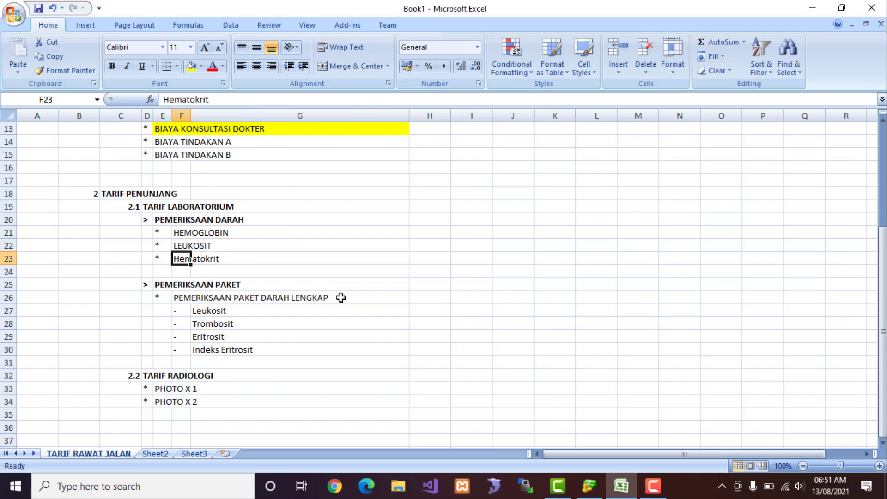
{"action": "key", "text": "alt+Tab"}
{"action": "key", "text": "alt+Tab"}
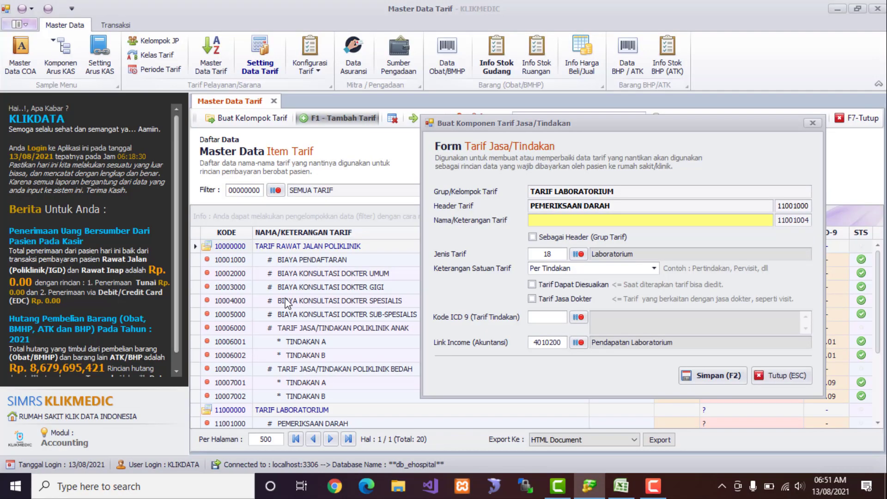
{"action": "type", "text": "HEMATOKRIT"}
Save the HEMATOKRIT component with the prefilled settings and finish adding items under PEMERIKSAAN DARAH.
{"action": "key", "text": "Tab"}
{"action": "key", "text": "Tab"}
{"action": "key", "text": "Tab"}
{"action": "key", "text": "Tab"}
{"action": "key", "text": "Tab"}
{"action": "key", "text": "Tab"}
{"action": "key", "text": "Tab"}
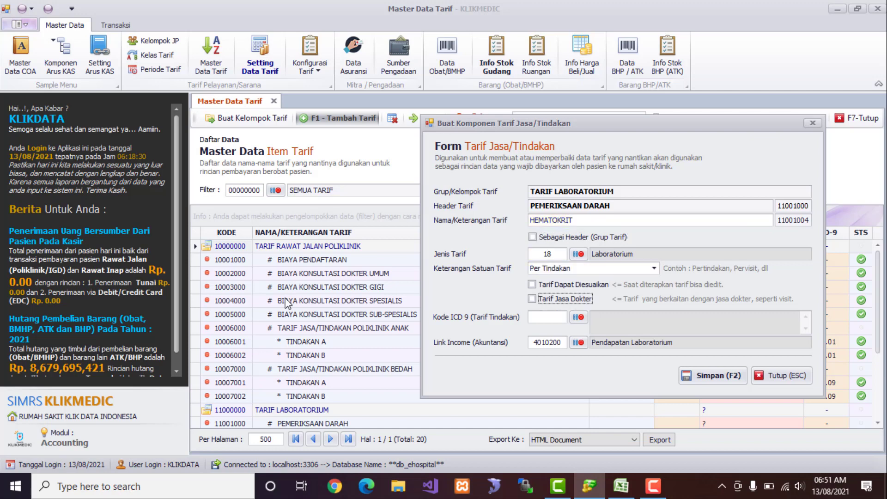
{"action": "key", "text": "F2"}
{"action": "key", "text": "Return"}
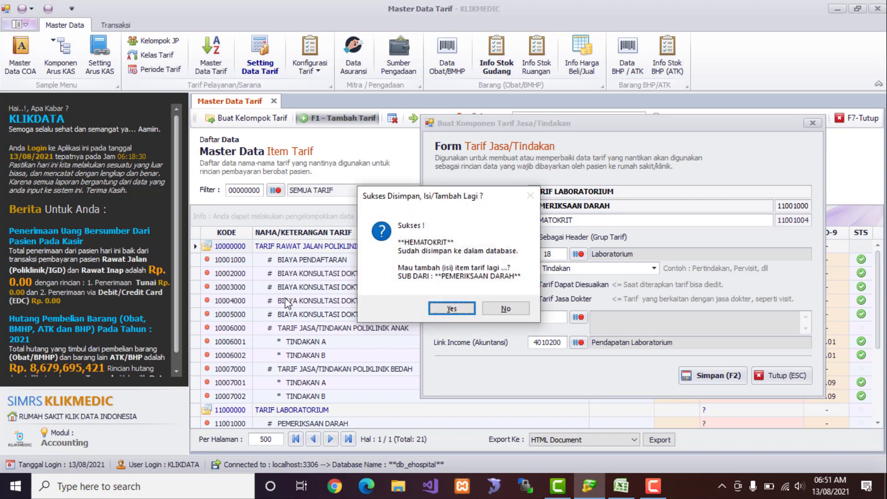
{"action": "left_click", "coordinate": [511, 309]}
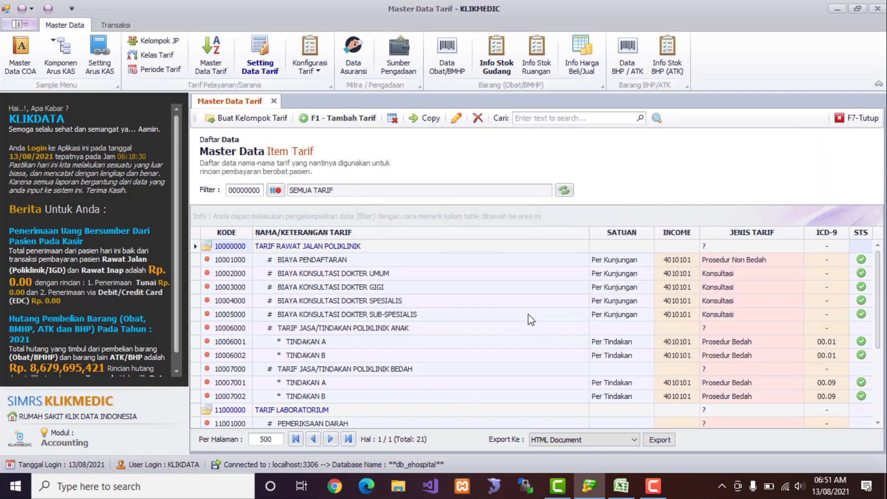
Review the TARIF LABORATORIUM group in the tariff list, from the PEMERIKSAAN DARAH header through its four examination items.
{"action": "scroll", "coordinate": [520, 319], "scroll_direction": "down", "scroll_amount": 2}
{"action": "scroll", "coordinate": [517, 328], "scroll_direction": "down", "scroll_amount": 1}
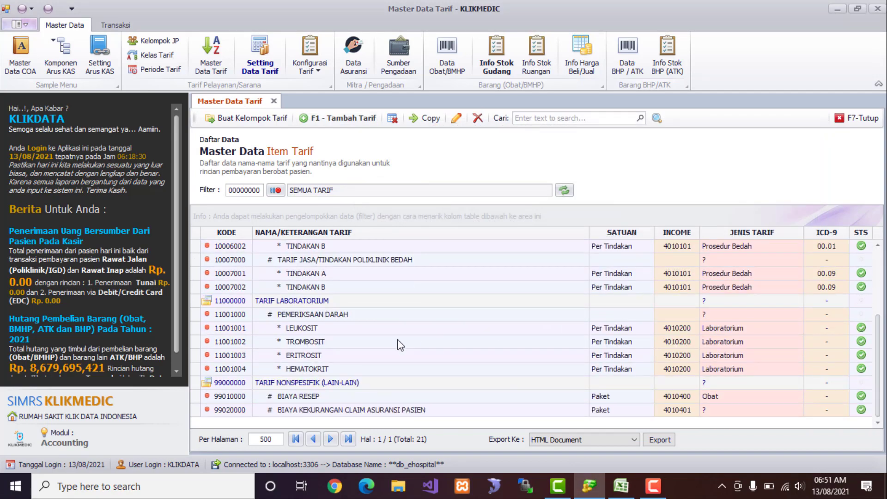
{"action": "left_click", "coordinate": [308, 301]}
{"action": "left_click", "coordinate": [303, 316]}
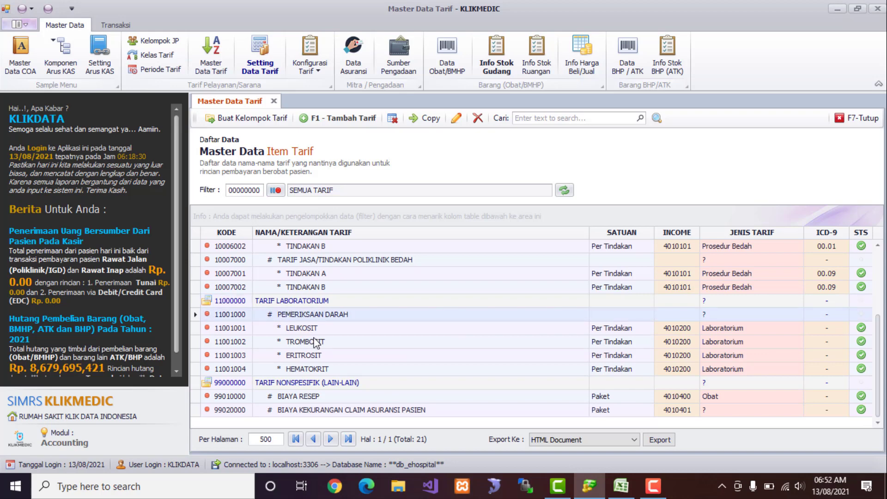
{"action": "left_click", "coordinate": [307, 329]}
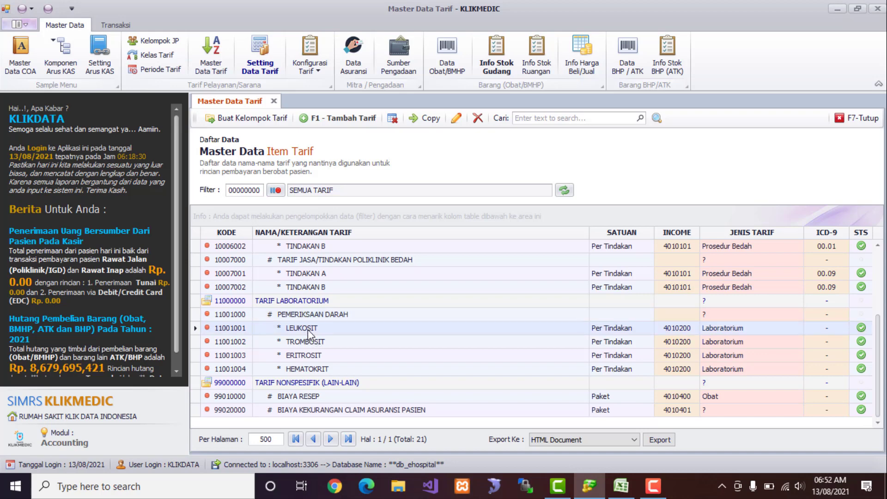
{"action": "left_click", "coordinate": [323, 342]}
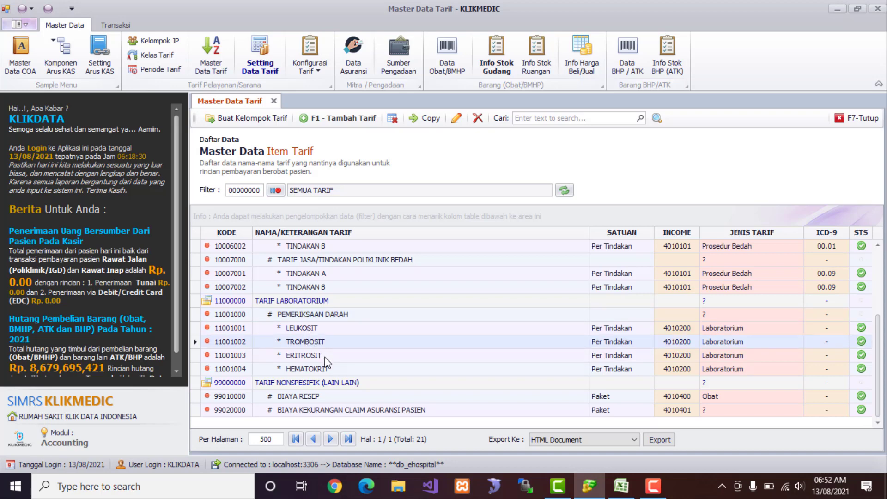
{"action": "left_click", "coordinate": [325, 356]}
{"action": "left_click", "coordinate": [325, 370]}
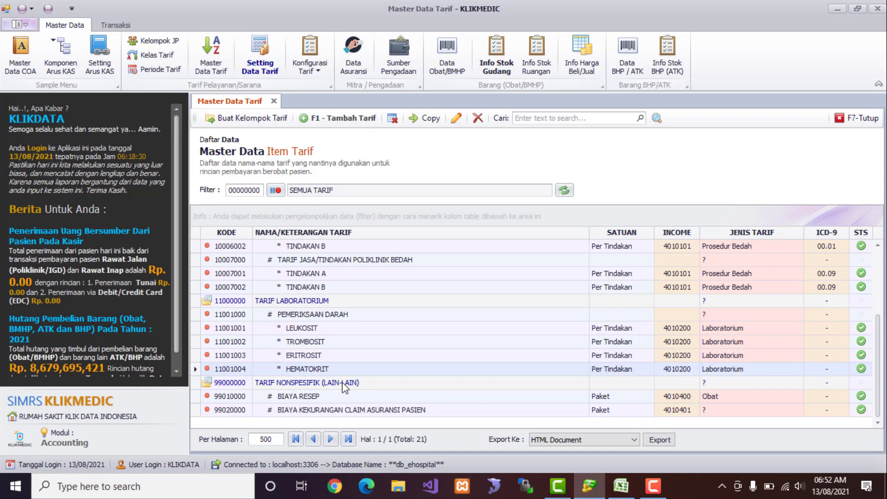
Compare the TARIF LABORATORIUM and PEMERIKSAAN PAKET sections of the Excel outline with the KLIKMEDIC list, selecting the TARIF LABORATORIUM group there.
{"action": "key", "text": "alt+Tab"}
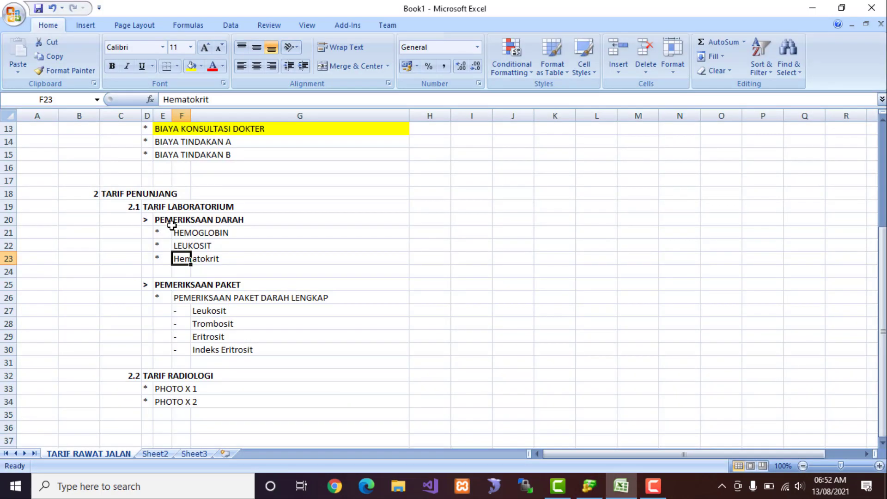
{"action": "left_click_drag", "start_coordinate": [149, 207], "coordinate": [220, 260]}
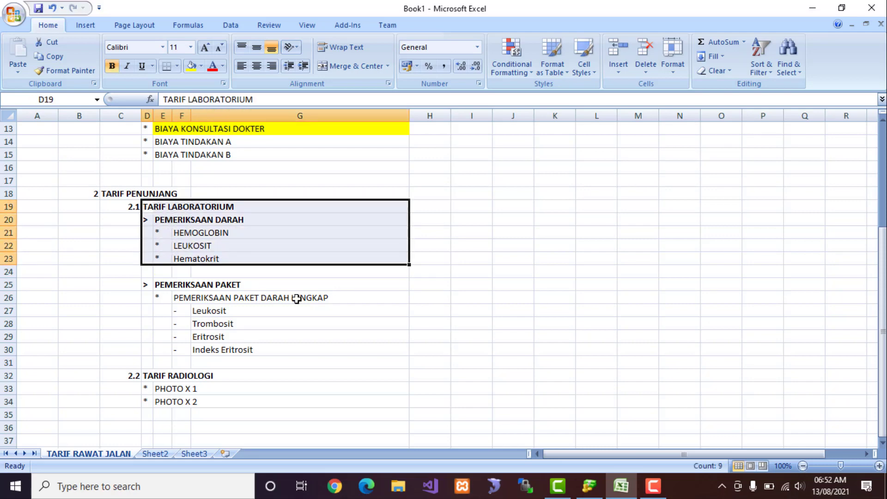
{"action": "left_click", "coordinate": [165, 285]}
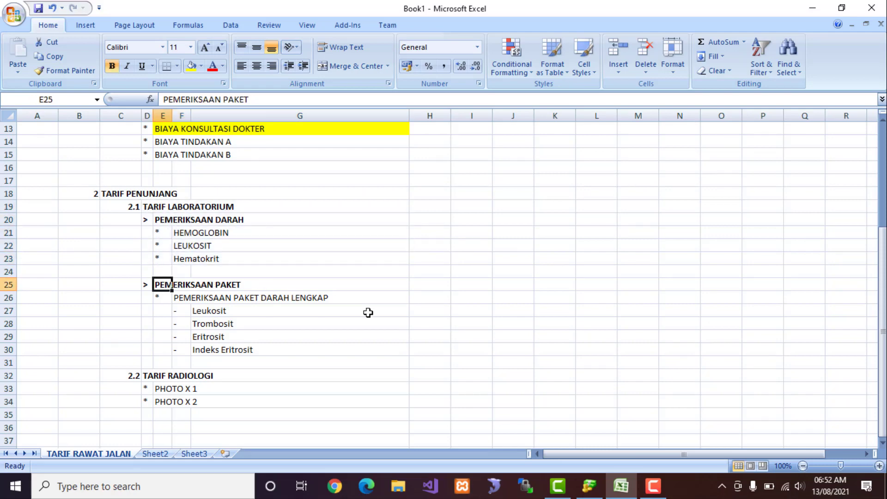
{"action": "key", "text": "alt+Tab"}
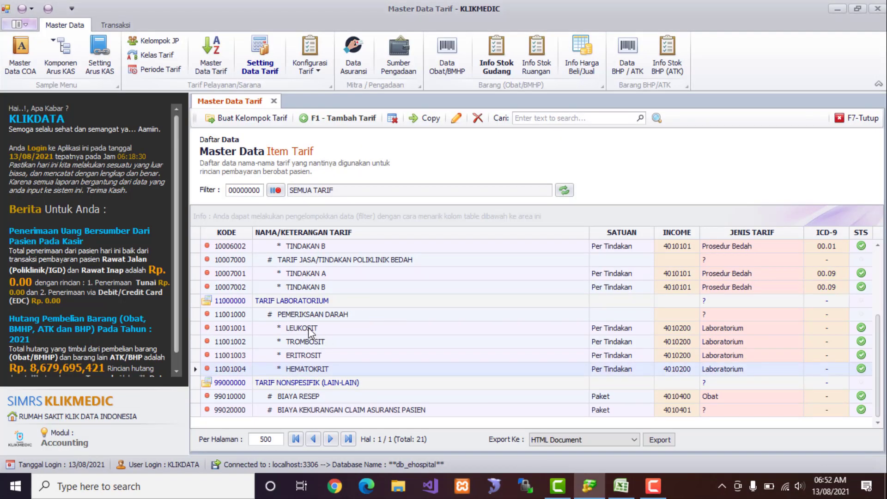
{"action": "left_click", "coordinate": [287, 301]}
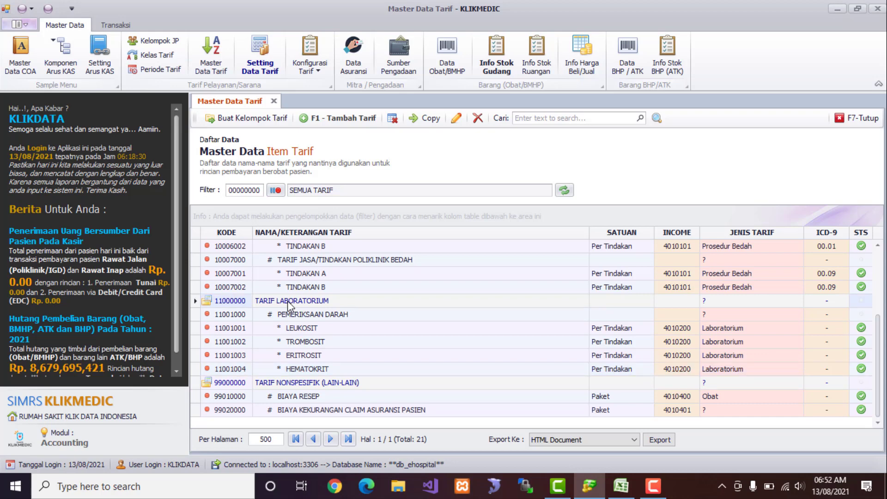
{"action": "key", "text": "alt+Tab"}
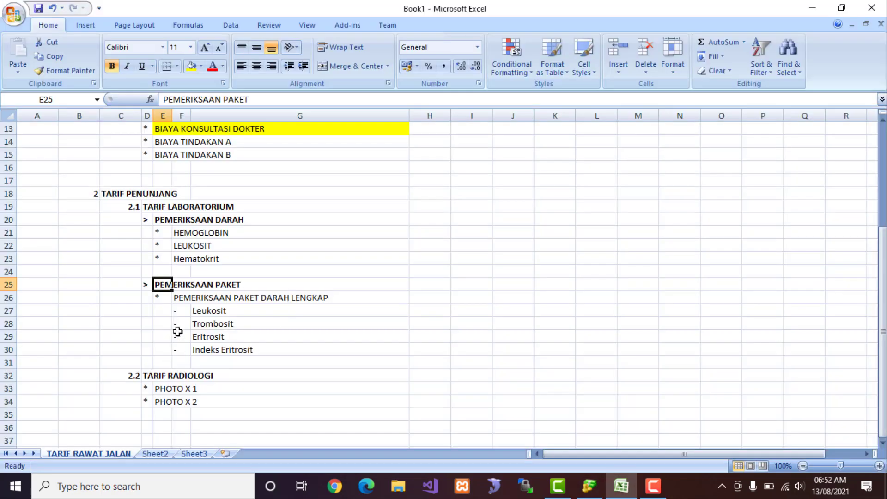
{"action": "left_click", "coordinate": [147, 207]}
{"action": "key", "text": "alt+Tab"}
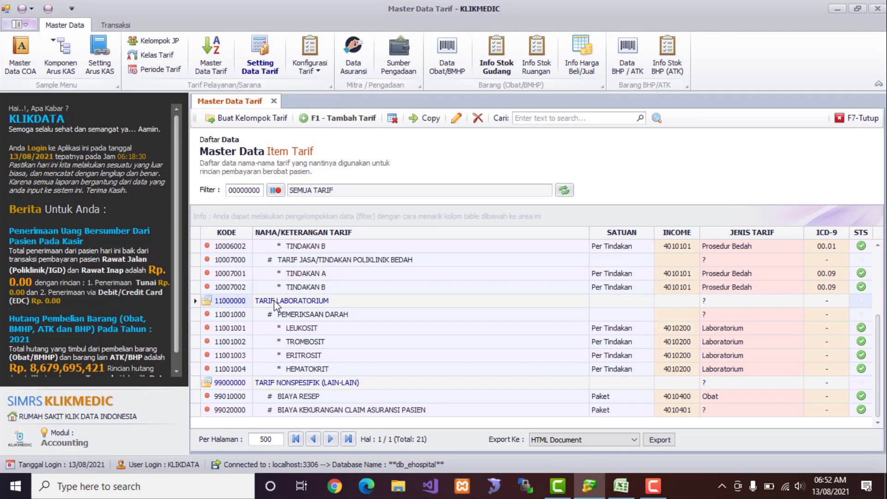
Start a new tariff component directly under the TARIF LABORATORIUM group and name it PEMERIKSAAN PAKET 1.
{"action": "left_click", "coordinate": [304, 316]}
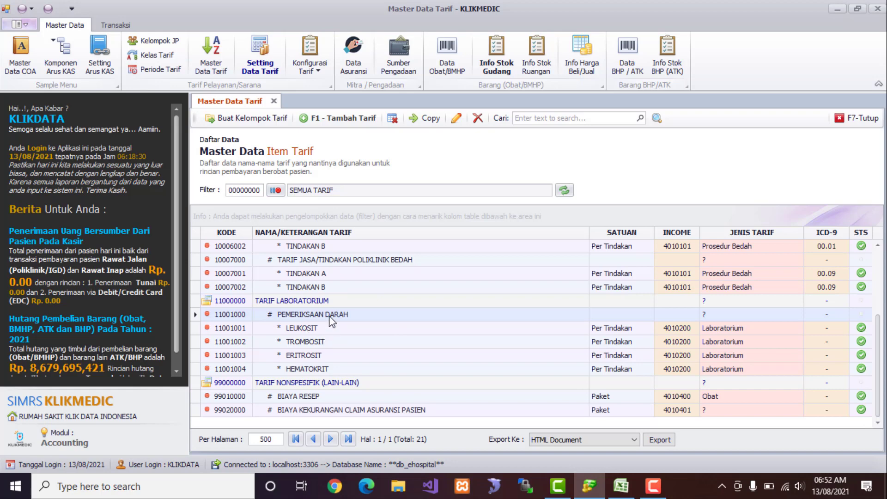
{"action": "left_click", "coordinate": [295, 301]}
{"action": "left_click", "coordinate": [322, 121]}
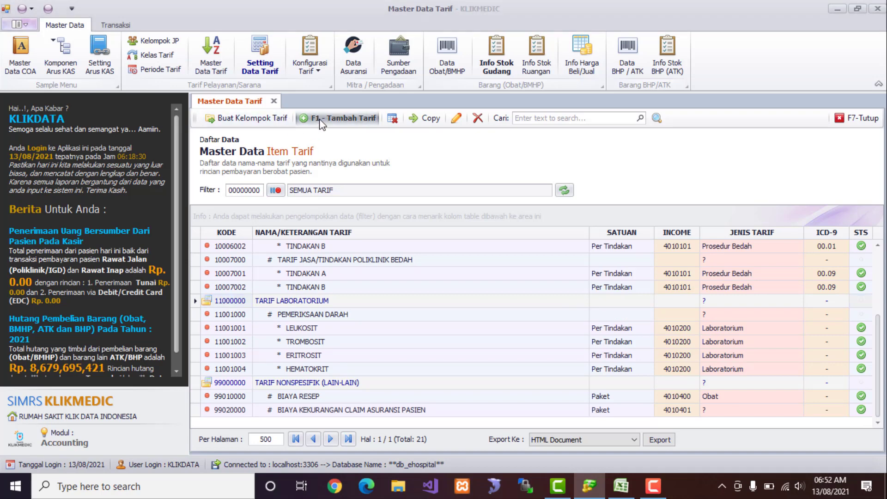
{"action": "left_click", "coordinate": [425, 287]}
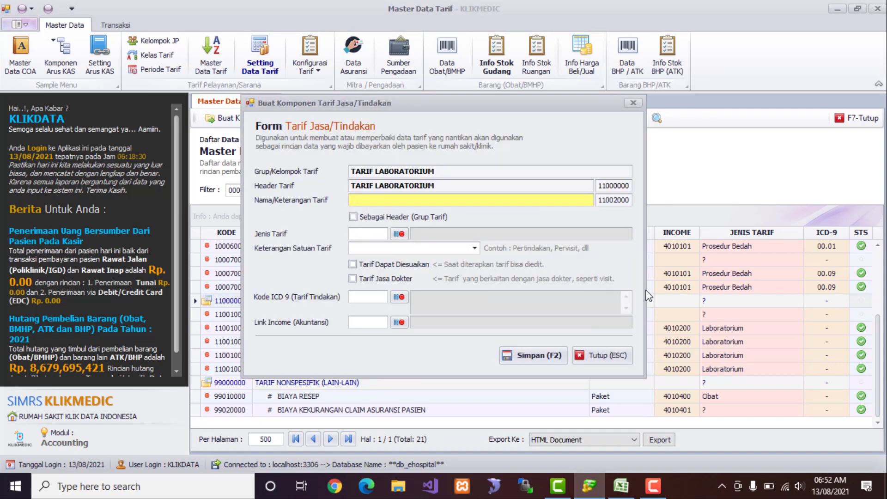
{"action": "type", "text": "PEMERIKSAAN PAKET 1"}
{"action": "key", "text": "Tab"}
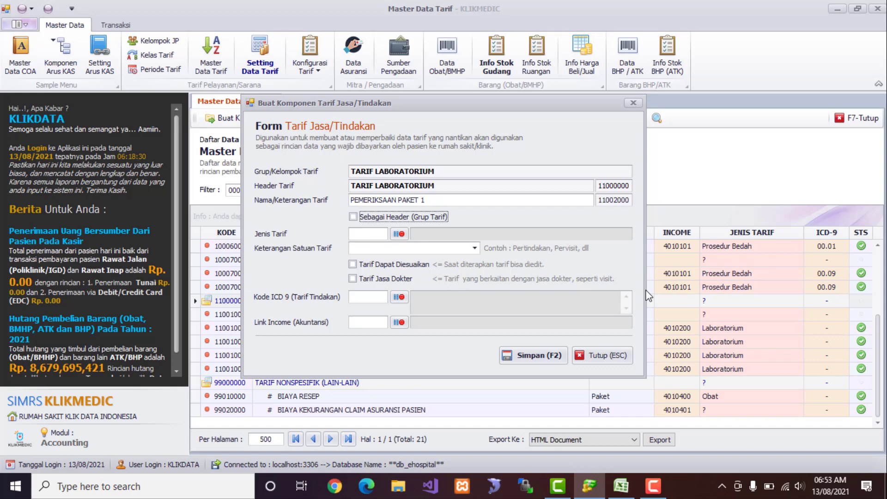
Check the PEMERIKSAAN PAKET section of the Excel outline, and set the new KLIKMEDIC component's tariff type to Laboratorium.
{"action": "key", "text": "alt+Tab"}
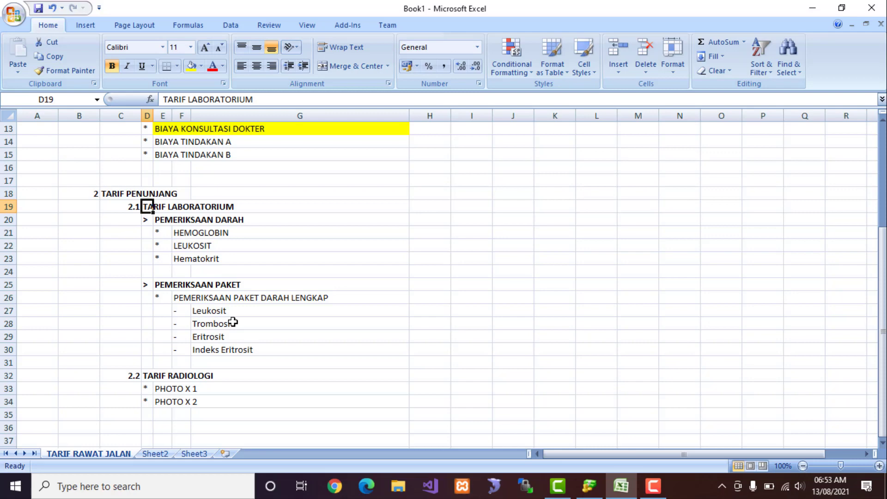
{"action": "key", "text": "alt+Tab"}
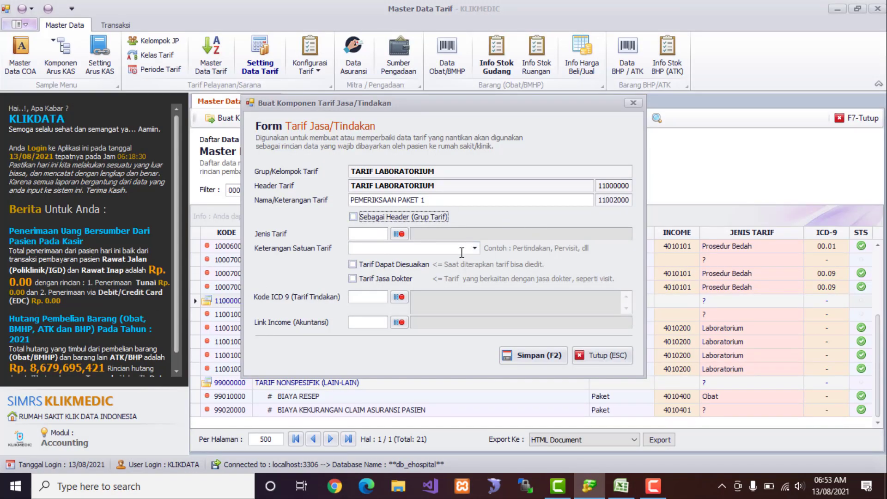
{"action": "key", "text": "Tab"}
{"action": "key", "text": "Return"}
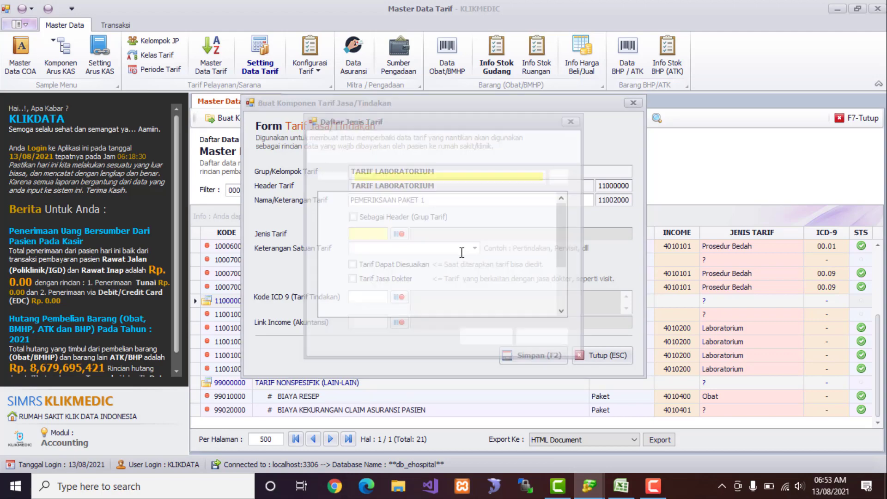
{"action": "type", "text": "lab"}
{"action": "key", "text": "Return"}
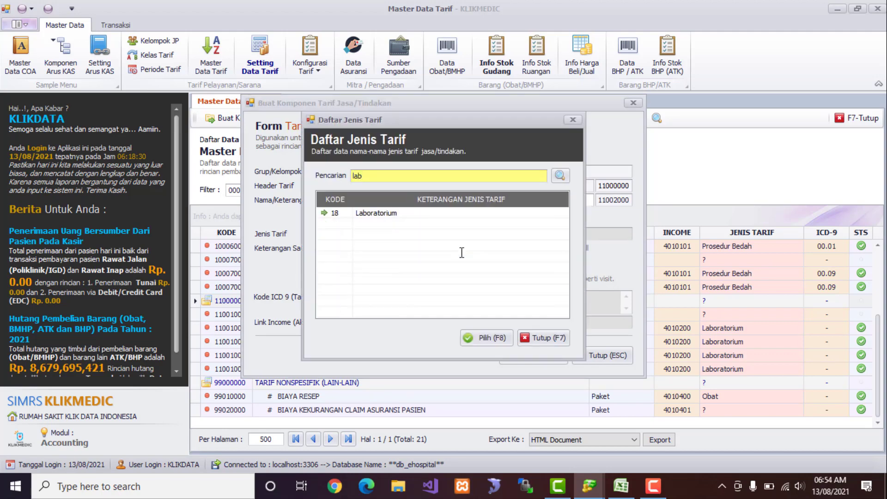
{"action": "key", "text": "Down"}
{"action": "key", "text": "Return"}
{"action": "key", "text": "Return"}
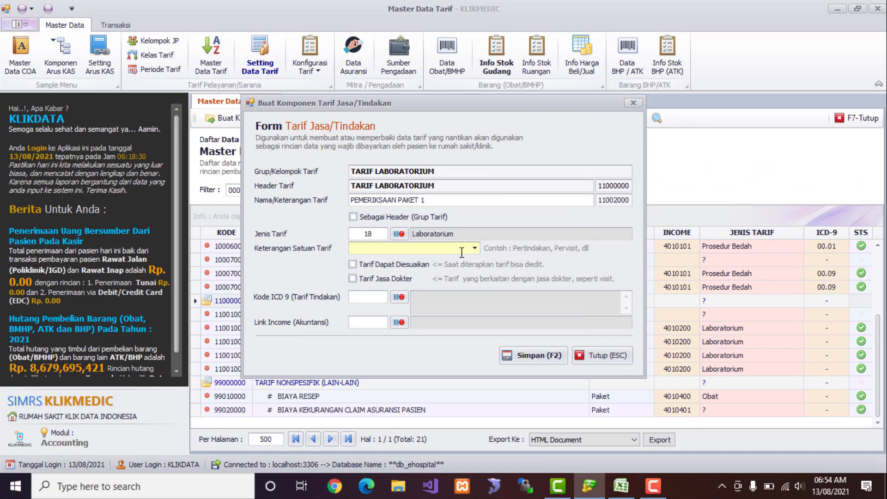
Set the unit to Per Paket and link the component's income to account 4010200 Pendapatan Laboratorium.
{"action": "type", "text": "Per Paket"}
{"action": "key", "text": "Return"}
{"action": "key", "text": "Return"}
{"action": "key", "text": "Return"}
{"action": "key", "text": "Return"}
{"action": "key", "text": "Return"}
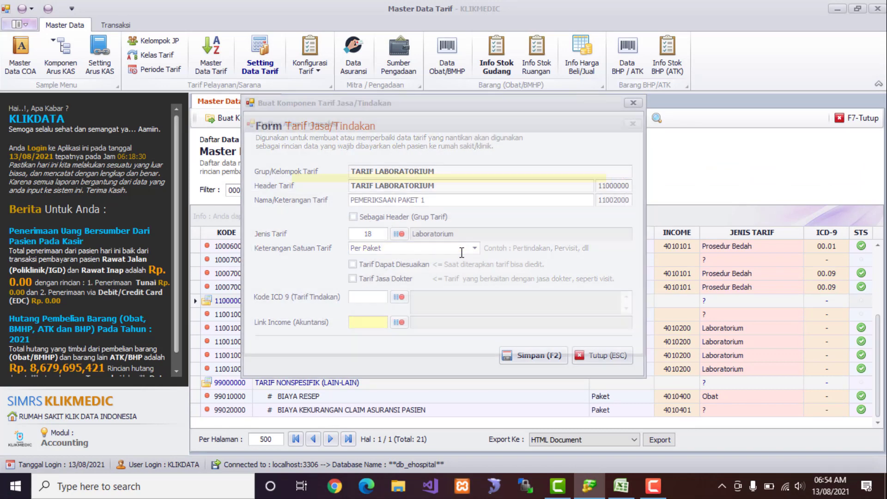
{"action": "key", "text": "Down"}
{"action": "key", "text": "Down"}
{"action": "key", "text": "Down"}
{"action": "key", "text": "Down"}
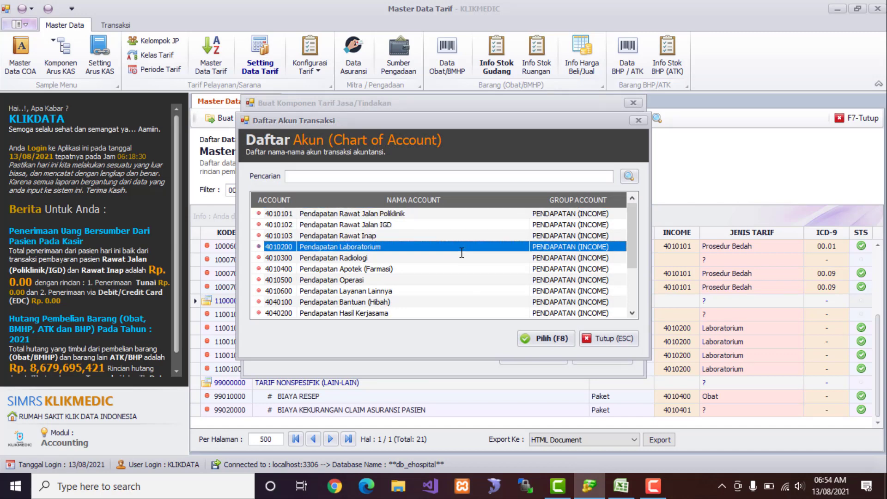
{"action": "key", "text": "Return"}
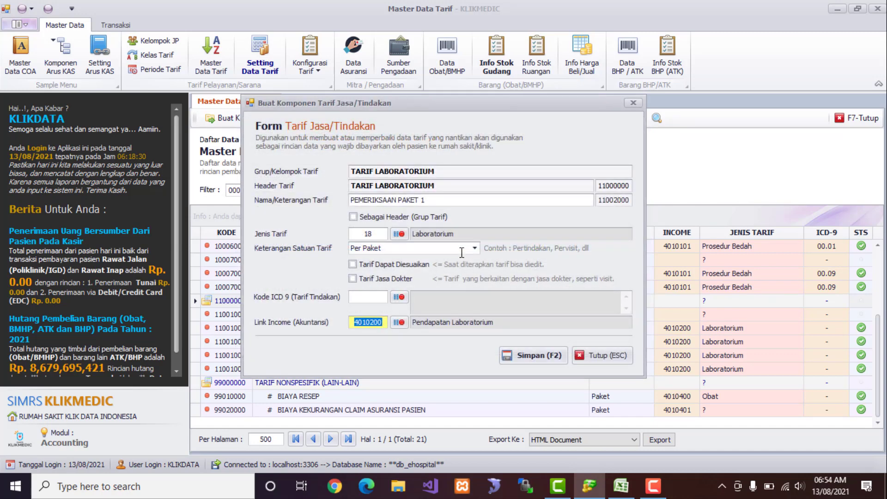
Save PEMERIKSAAN PAKET 1 and continue with another item under TARIF LABORATORIUM.
{"action": "key", "text": "F2"}
{"action": "key", "text": "Return"}
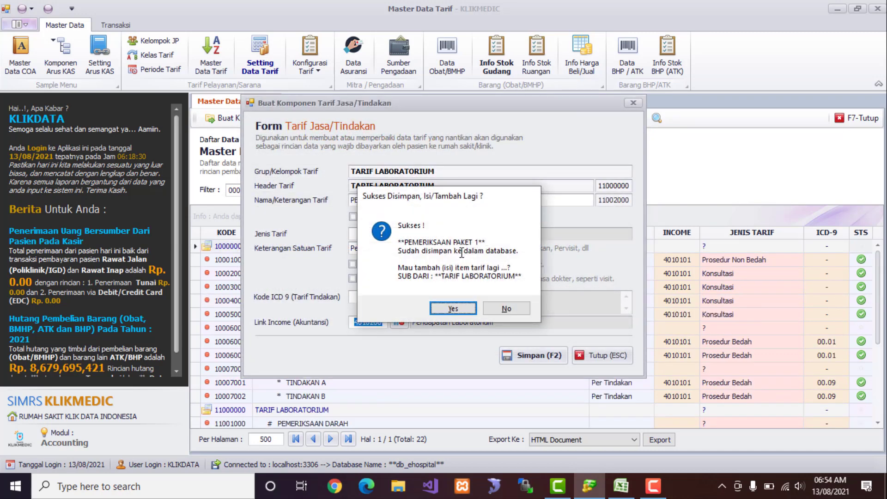
{"action": "key", "text": "Return"}
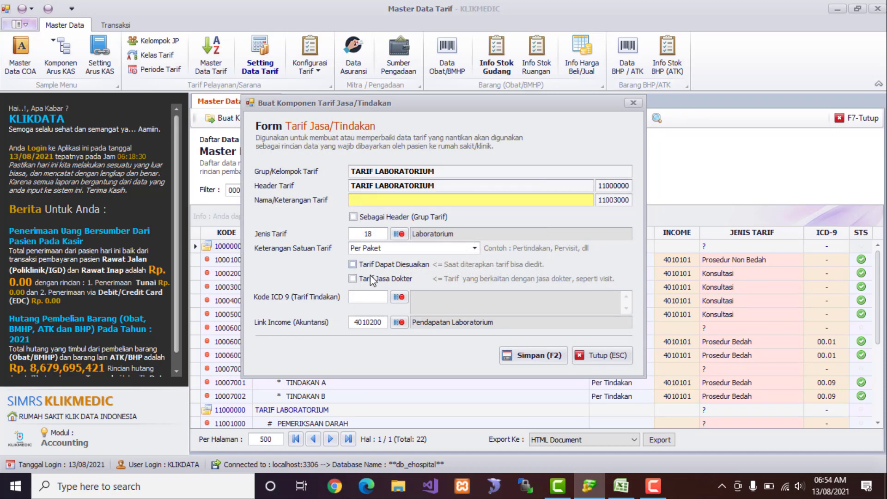
Consult the package section of the Excel outline and name the next KLIKMEDIC component PEMERIKSAAN PAKET 2.
{"action": "key", "text": "alt+Tab"}
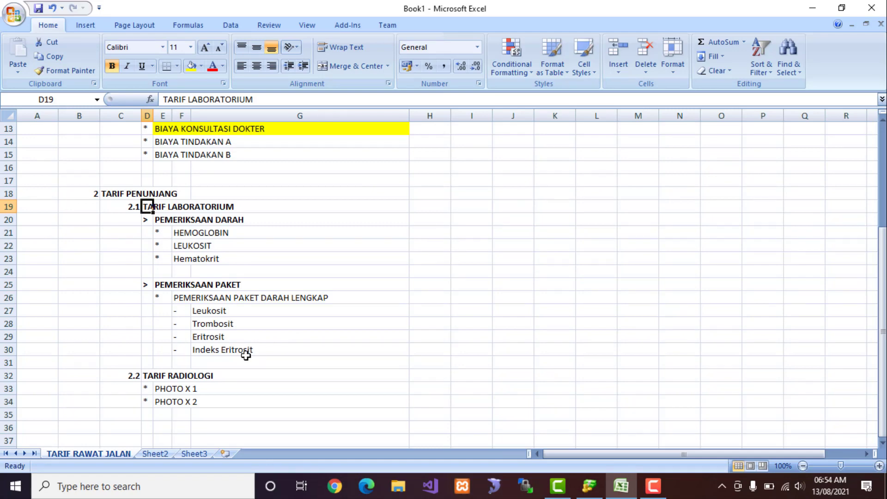
{"action": "key", "text": "alt+Tab"}
{"action": "type", "text": "PEME"}
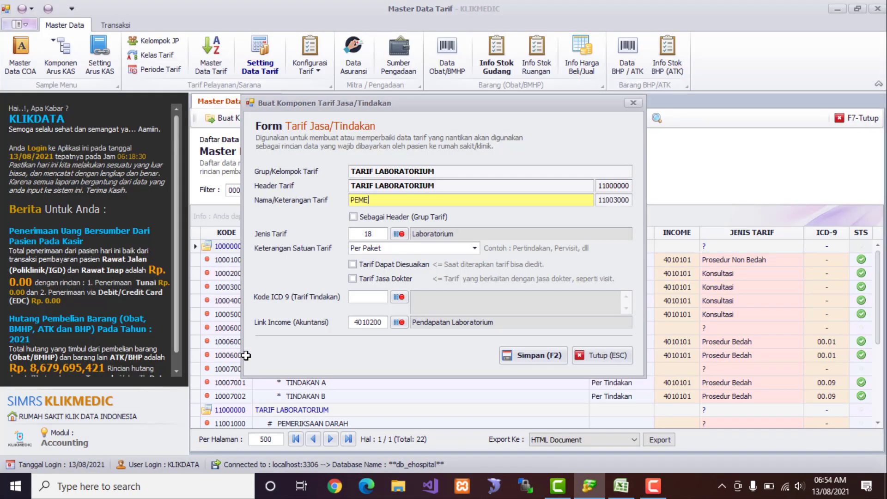
{"action": "type", "text": "RIKSAAN PAKET 2"}
{"action": "key", "text": "Tab"}
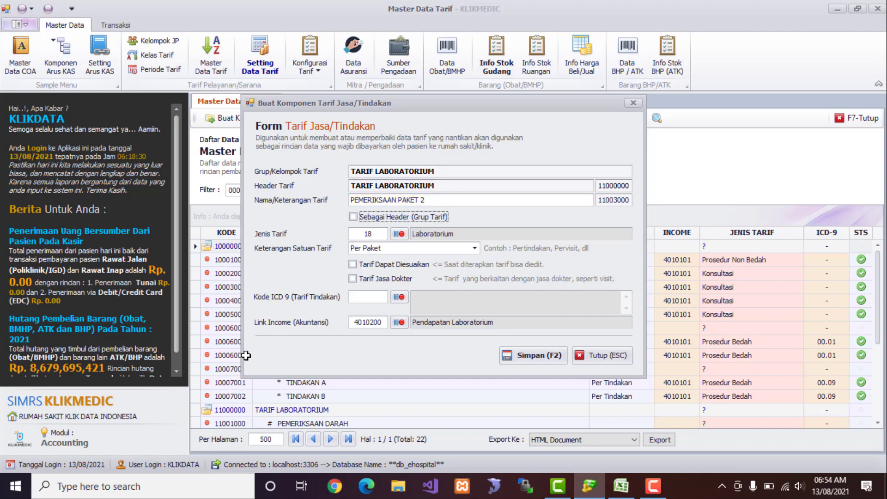
Save PEMERIKSAAN PAKET 2 with the prefilled settings and finish adding items under TARIF LABORATORIUM.
{"action": "key", "text": "Tab"}
{"action": "key", "text": "Tab"}
{"action": "key", "text": "Tab"}
{"action": "key", "text": "Tab"}
{"action": "key", "text": "F2"}
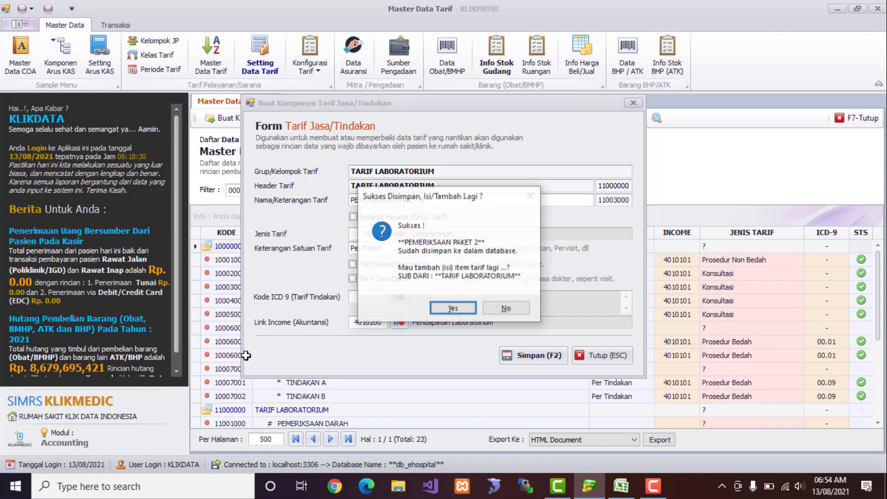
{"action": "left_click", "coordinate": [506, 308]}
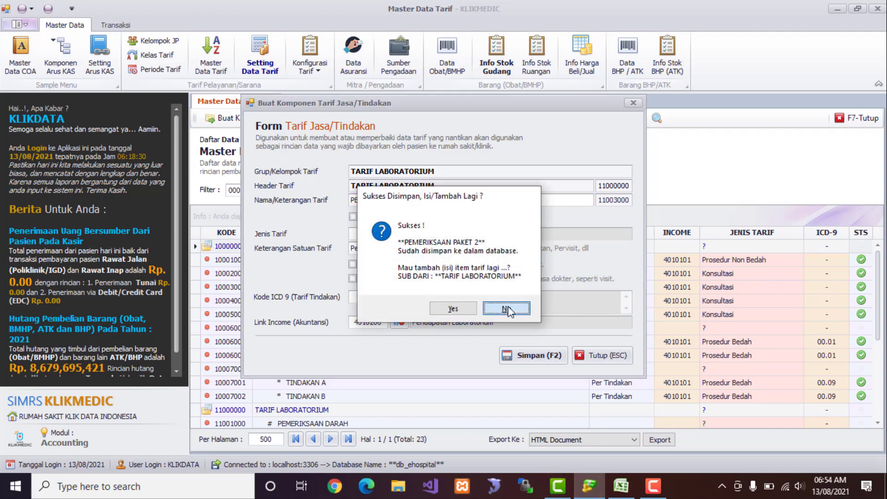
Review the TARIF LABORATORIUM entries in the tariff list, from the PEMERIKSAAN DARAH header and its items through PEMERIKSAAN PAKET 1 and 2.
{"action": "scroll", "coordinate": [522, 347], "scroll_direction": "down", "scroll_amount": 3}
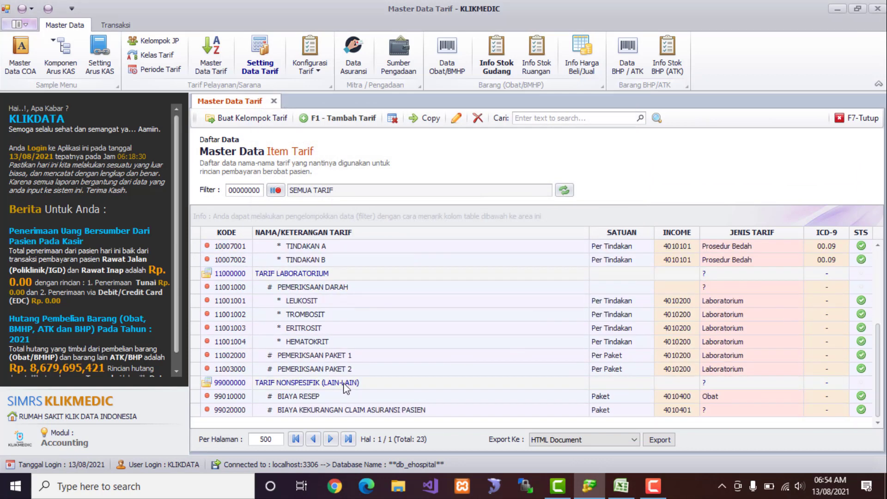
{"action": "left_click", "coordinate": [308, 287]}
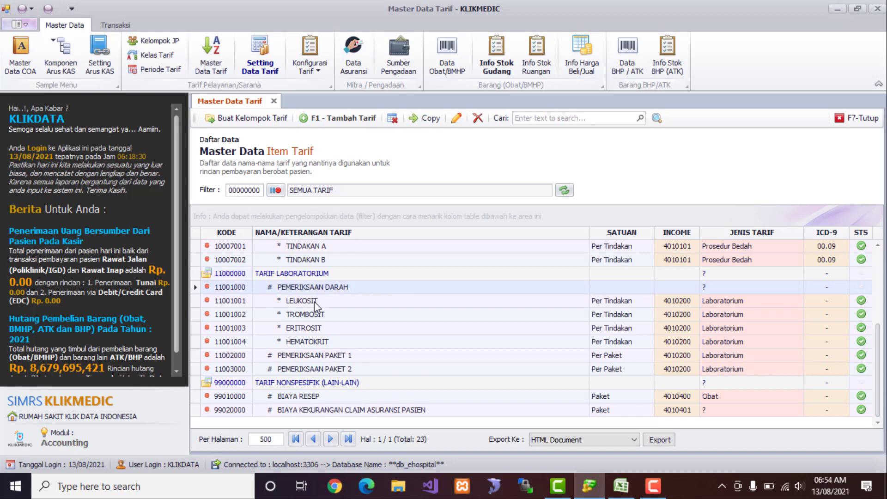
{"action": "left_click", "coordinate": [314, 301]}
{"action": "left_click", "coordinate": [314, 315]}
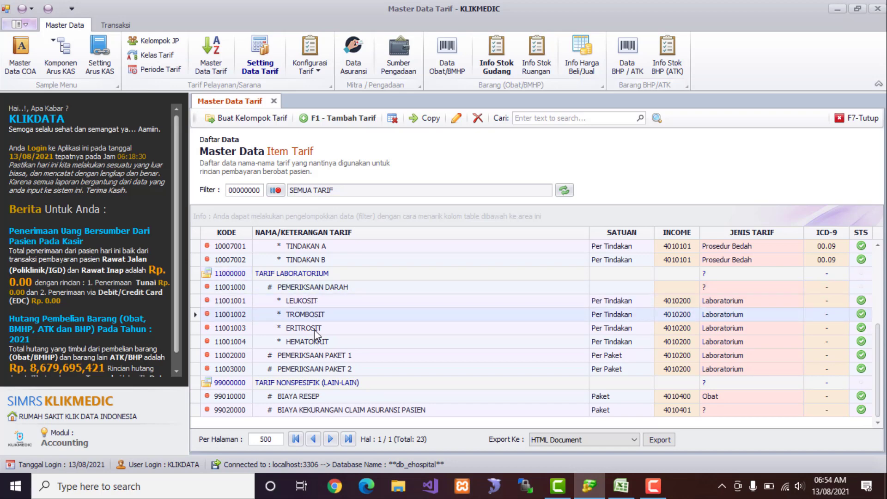
{"action": "left_click", "coordinate": [314, 329]}
{"action": "left_click", "coordinate": [319, 344]}
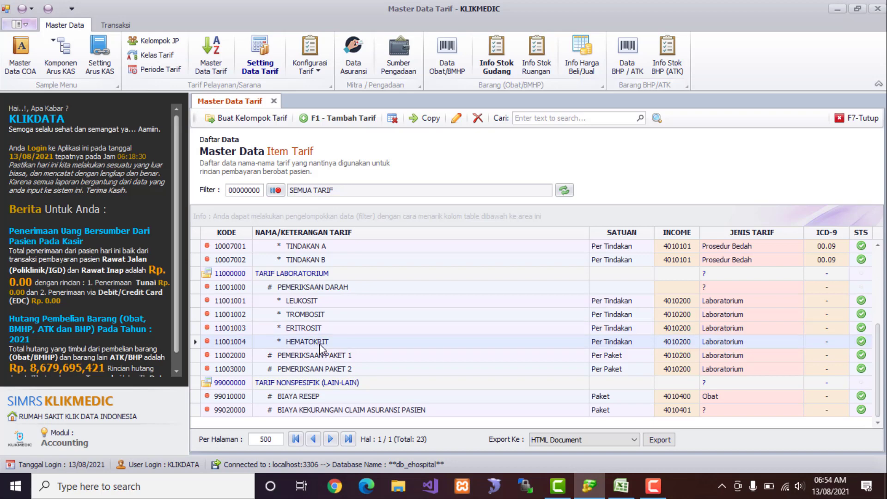
{"action": "left_click", "coordinate": [312, 301]}
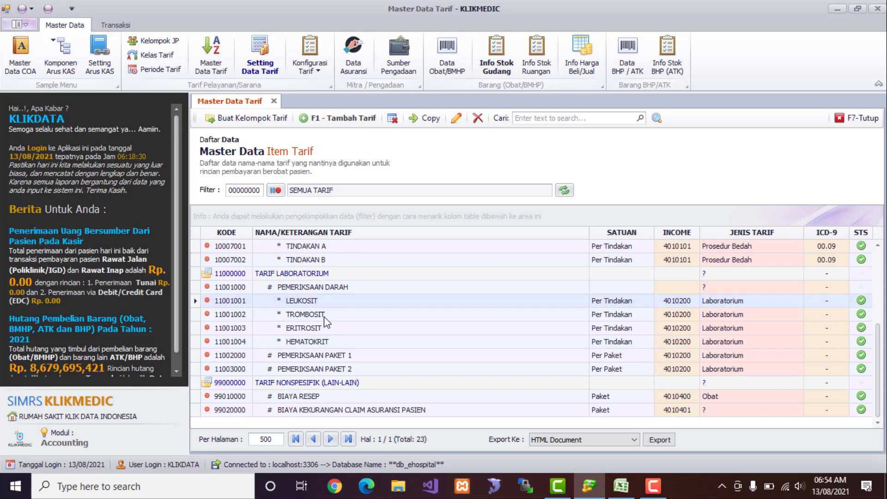
{"action": "left_click", "coordinate": [323, 317]}
{"action": "left_click", "coordinate": [324, 329]}
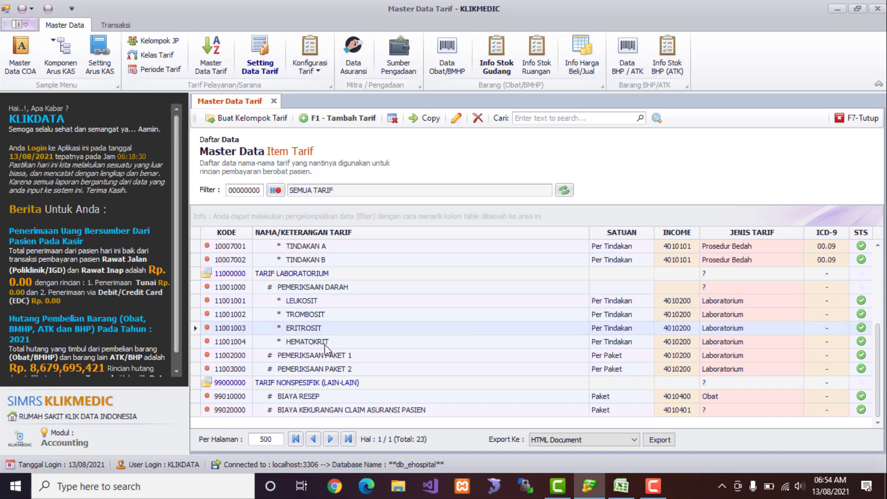
{"action": "left_click", "coordinate": [326, 343]}
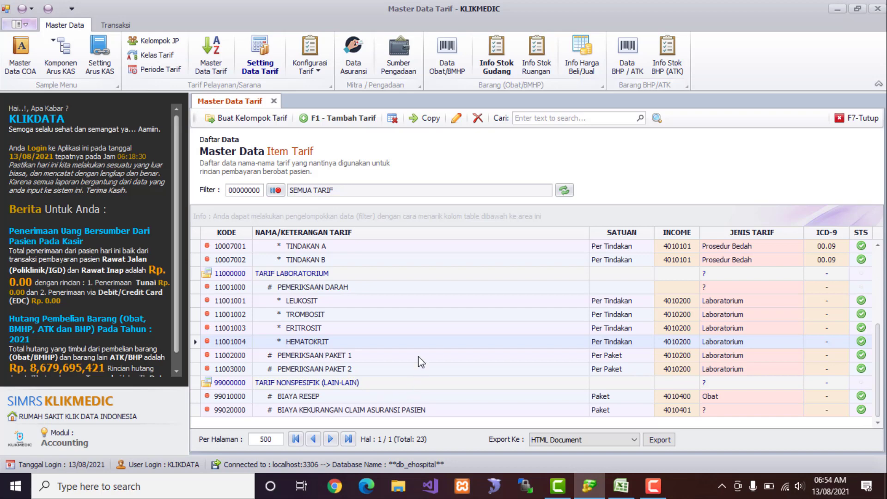
{"action": "left_click", "coordinate": [326, 354]}
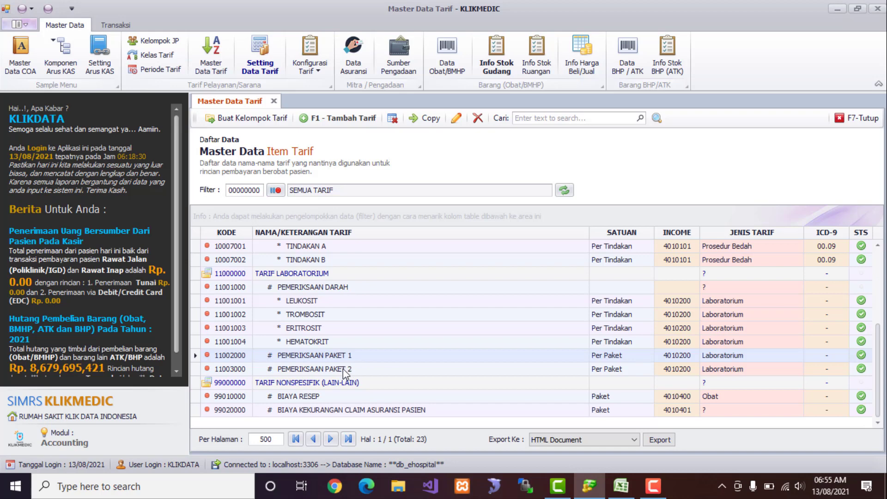
{"action": "left_click", "coordinate": [342, 367]}
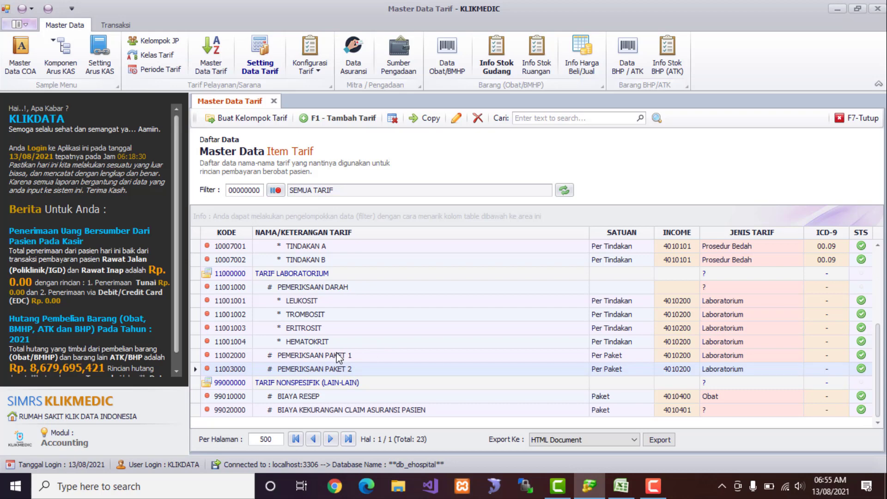
{"action": "left_click", "coordinate": [374, 356]}
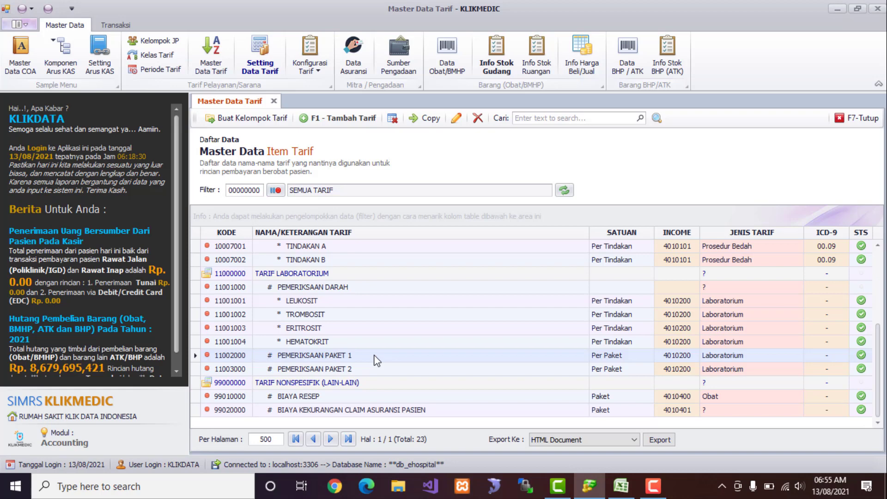
Compare the tariff list from TARIF RAWAT JALAN POLIKLINIK through TARIF LABORATORIUM with the Excel outline, and return to KLIKMEDIC.
{"action": "scroll", "coordinate": [381, 365], "scroll_direction": "up", "scroll_amount": 4}
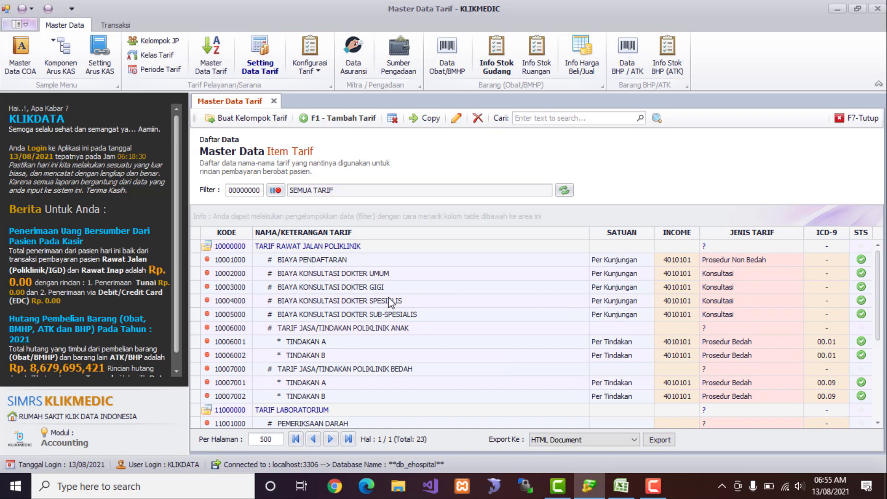
{"action": "scroll", "coordinate": [391, 303], "scroll_direction": "down", "scroll_amount": 1}
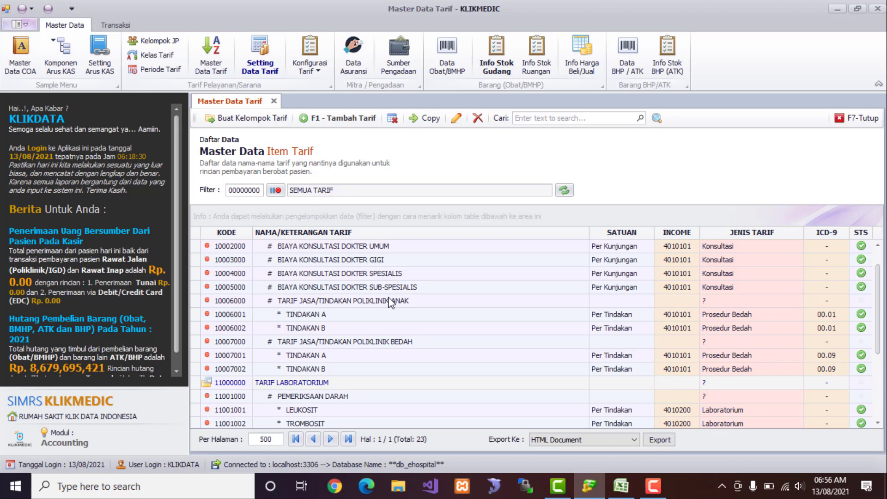
{"action": "left_click", "coordinate": [621, 486]}
{"action": "scroll", "coordinate": [249, 296], "scroll_direction": "up", "scroll_amount": 4}
{"action": "scroll", "coordinate": [264, 279], "scroll_direction": "down", "scroll_amount": 7}
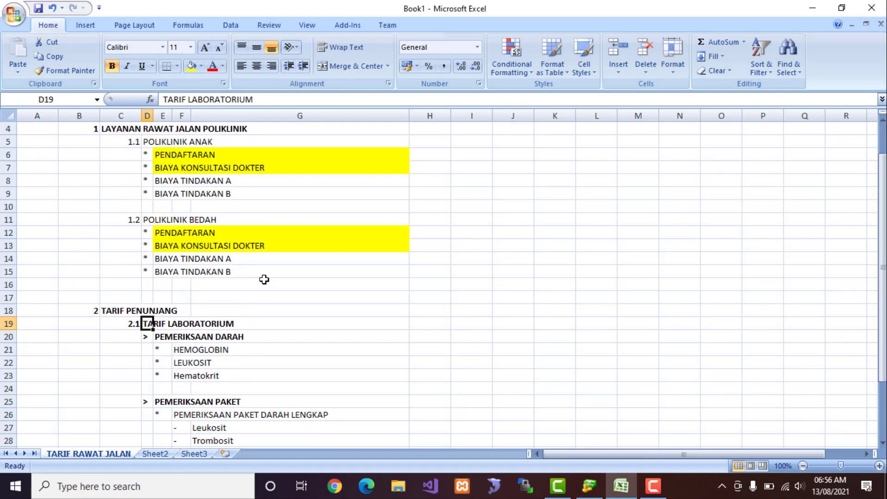
{"action": "left_click", "coordinate": [636, 485]}
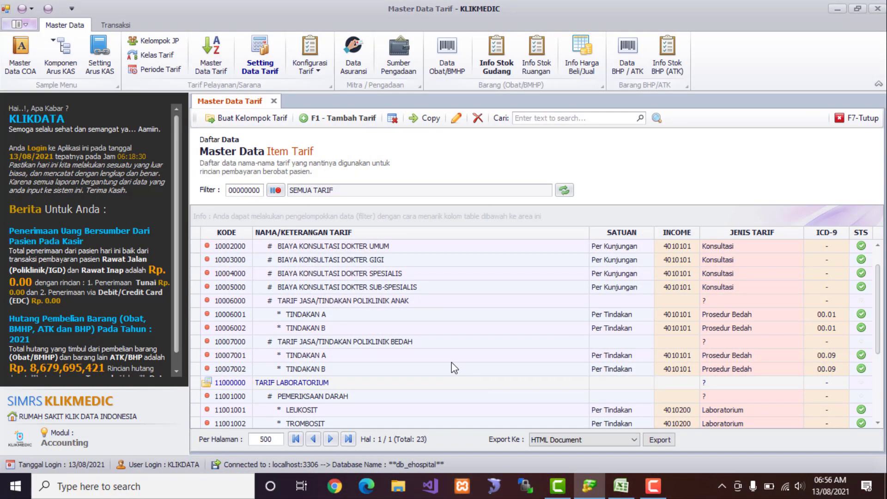